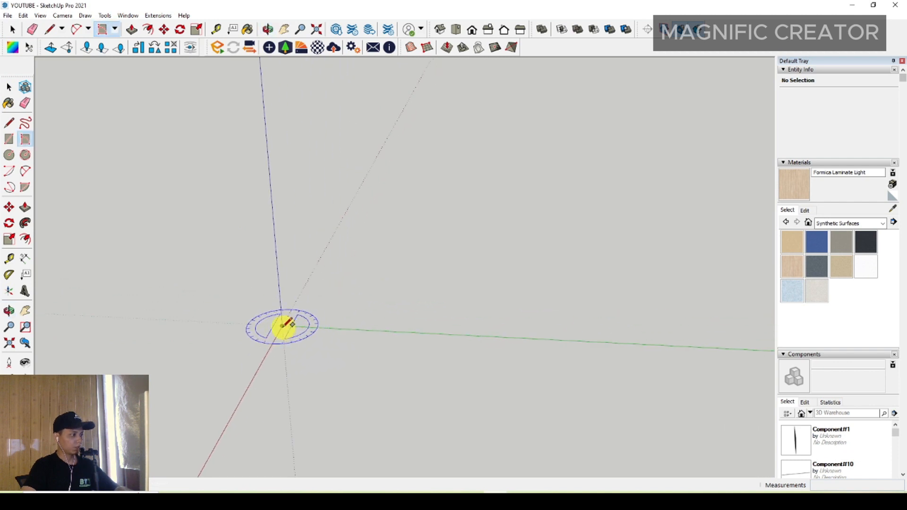
Draw a 2500 by 600 mm rectangle on the ground from the origin, with its long side along the green axis
click(282, 326)
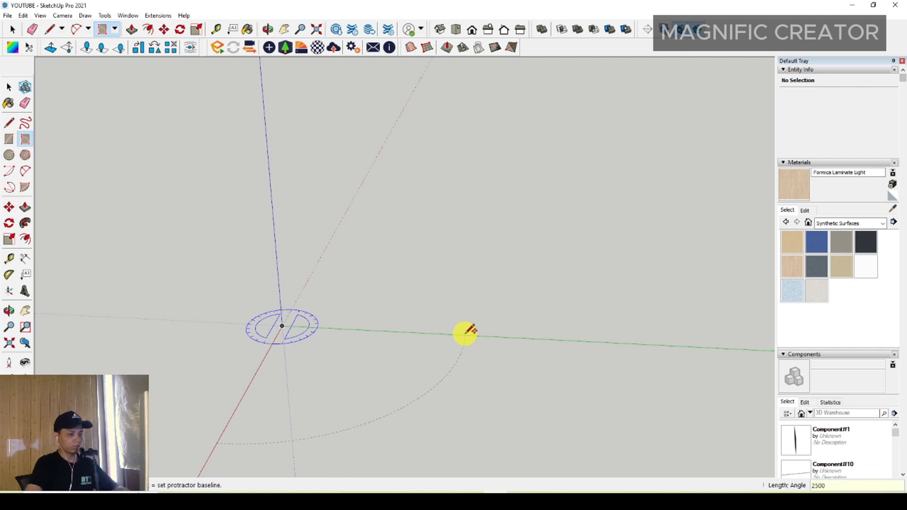
key(Return)
middle_drag(426, 305, 297, 311)
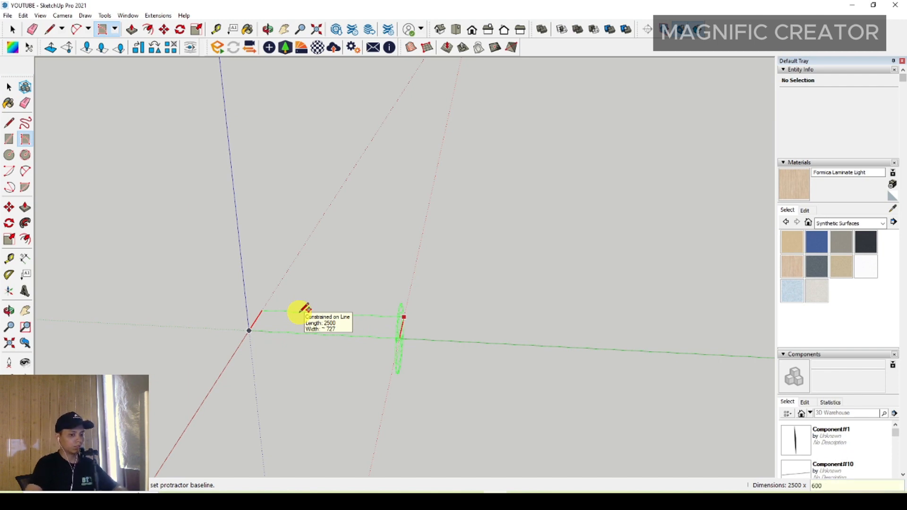
key(Return)
key(space)
middle_drag(298, 330, 382, 338)
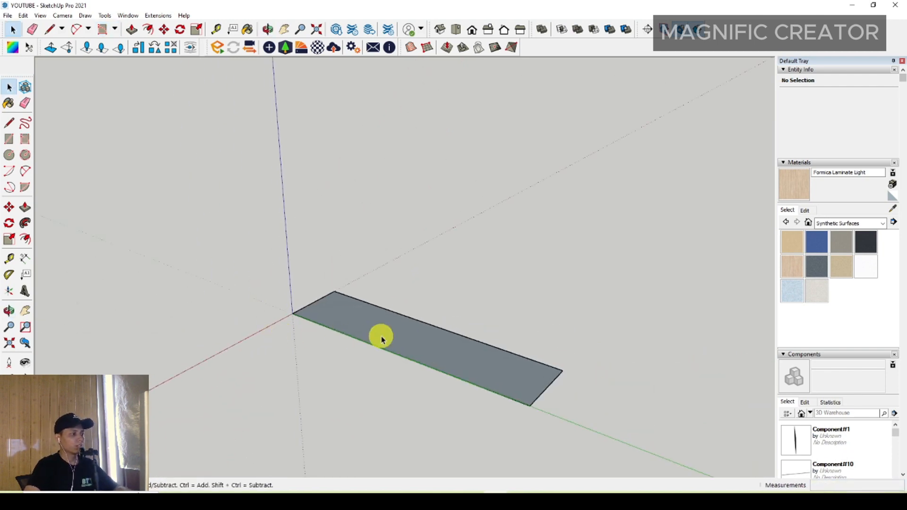
Extrude the rectangle upward 3000 mm with Push/Pull to form the cabinet block
double_click(382, 338)
click(25, 207)
click(371, 310)
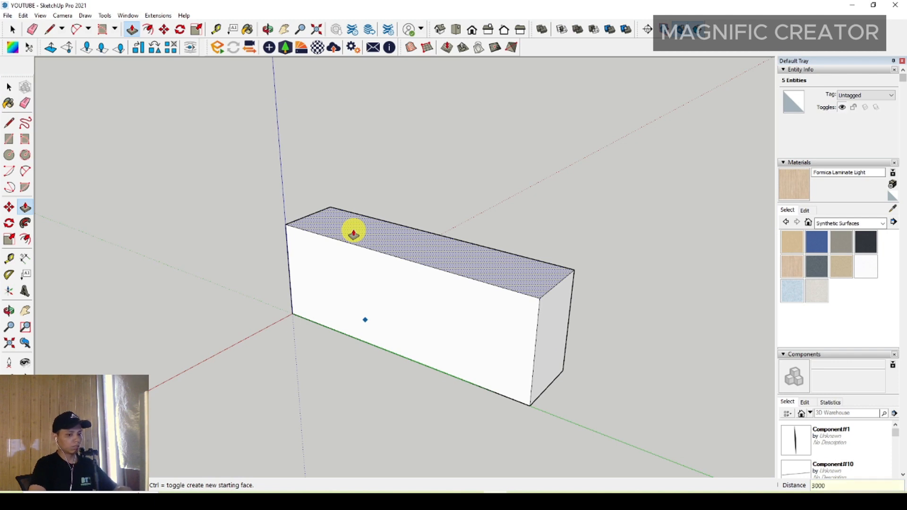
key(Return)
key(space)
Turn the whole block into a group and deselect it
scroll(367, 255, down, 4)
triple_click(430, 209)
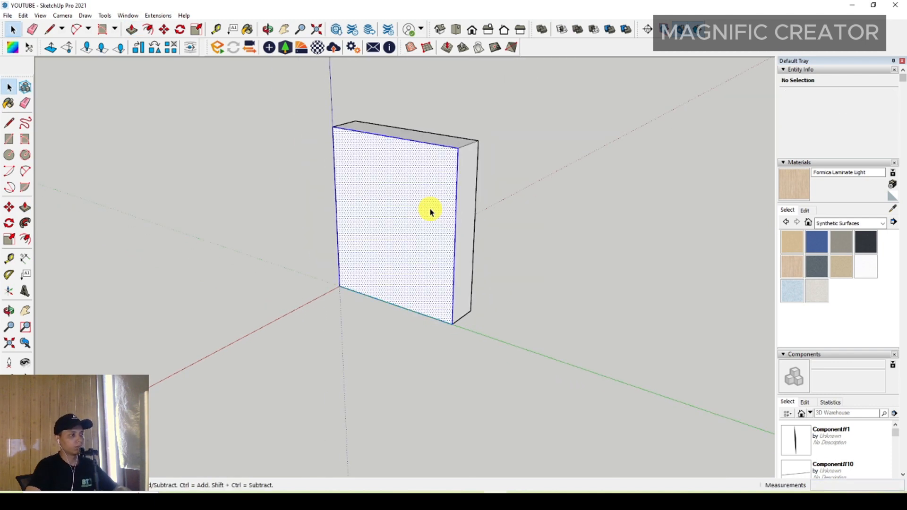
right_click(430, 208)
click(470, 286)
scroll(320, 241, up, 6)
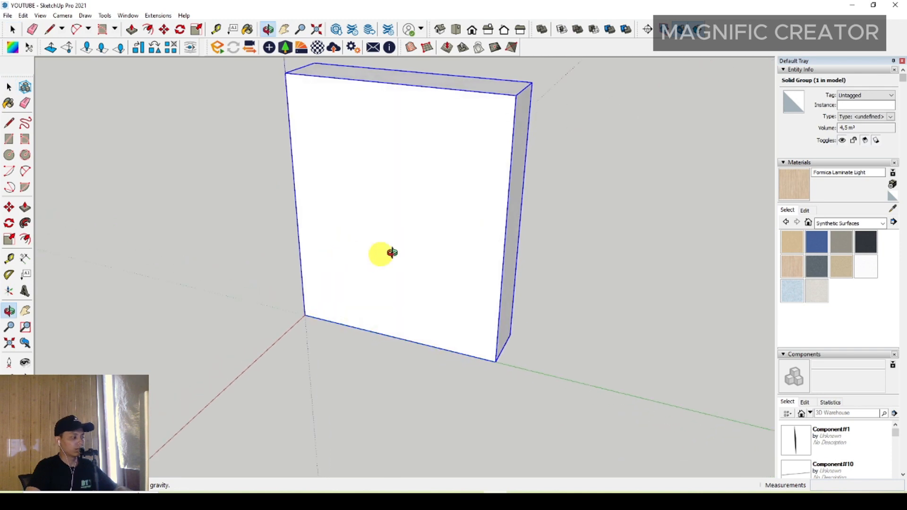
shift+middle_drag(302, 230, 348, 302)
middle_drag(347, 302, 416, 288)
click(200, 295)
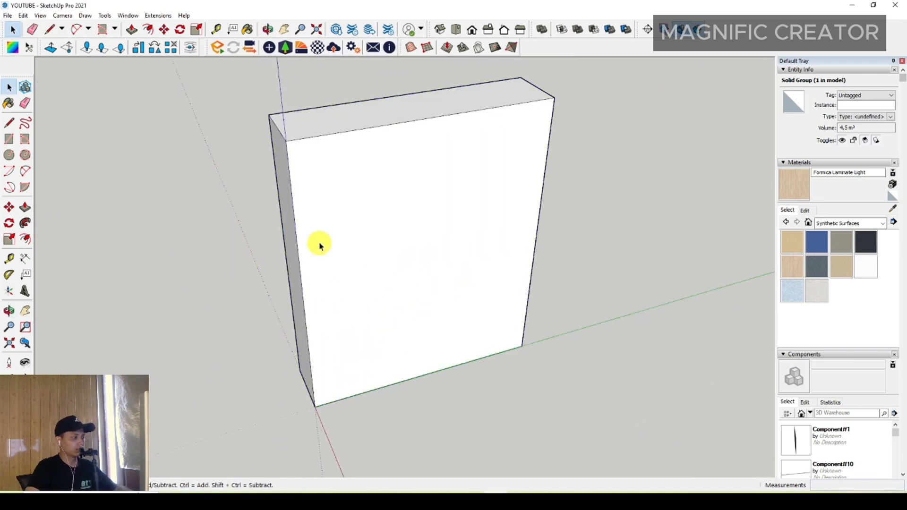
Place a vertical Tape Measure guide on the large front face, 400 mm from the edge at the origin
middle_drag(387, 239, 409, 264)
middle_drag(349, 234, 355, 255)
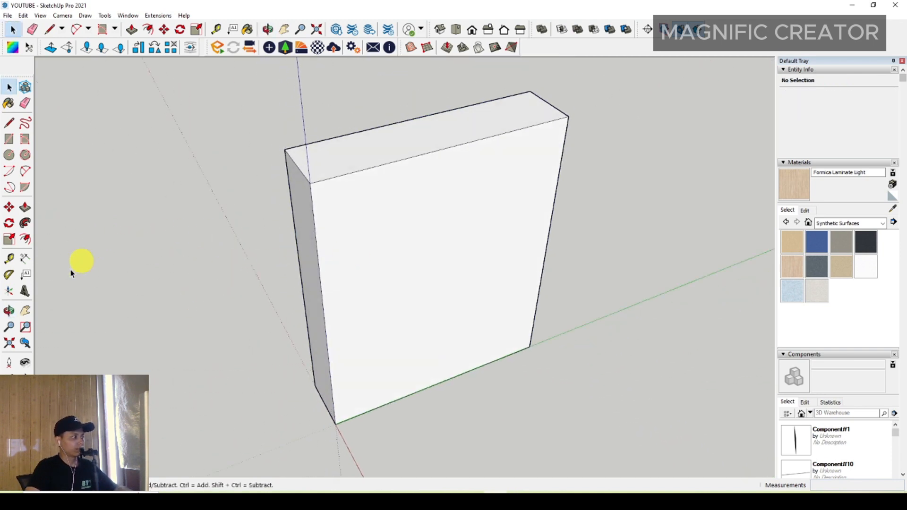
click(9, 261)
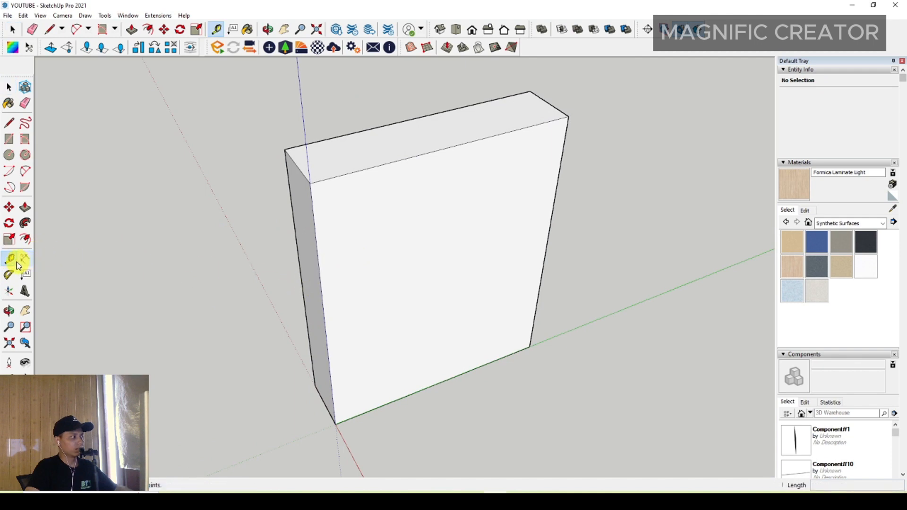
click(321, 270)
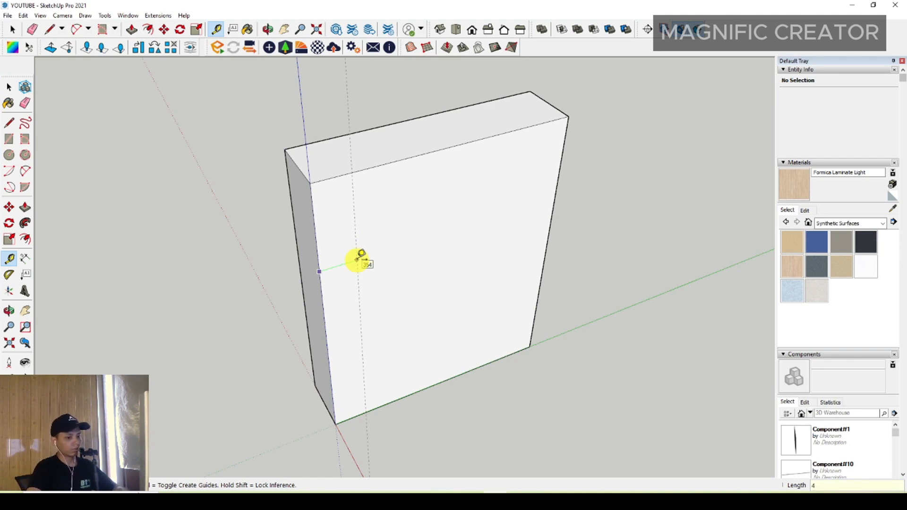
click(358, 258)
key(space)
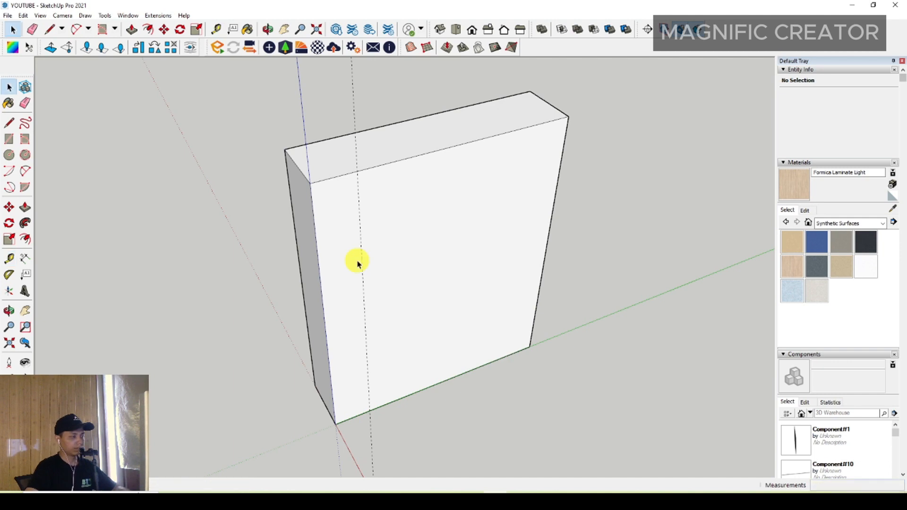
Inside the group, copy the front face's vertical edge nearest the origin onto the guide to split the face
scroll(363, 286, up, 3)
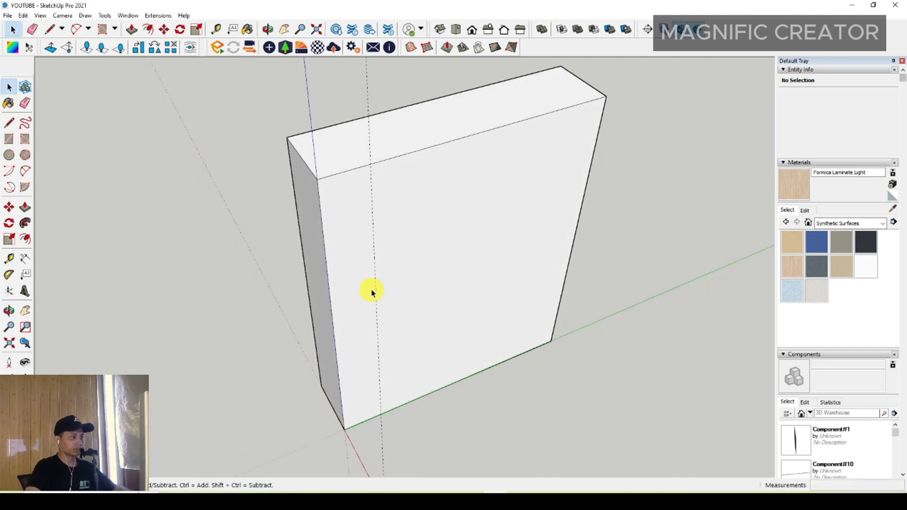
triple_click(412, 221)
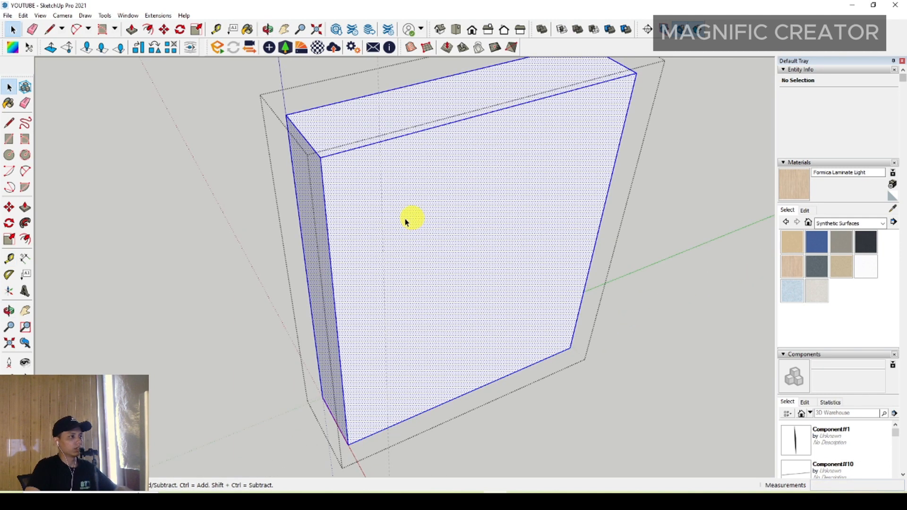
click(325, 206)
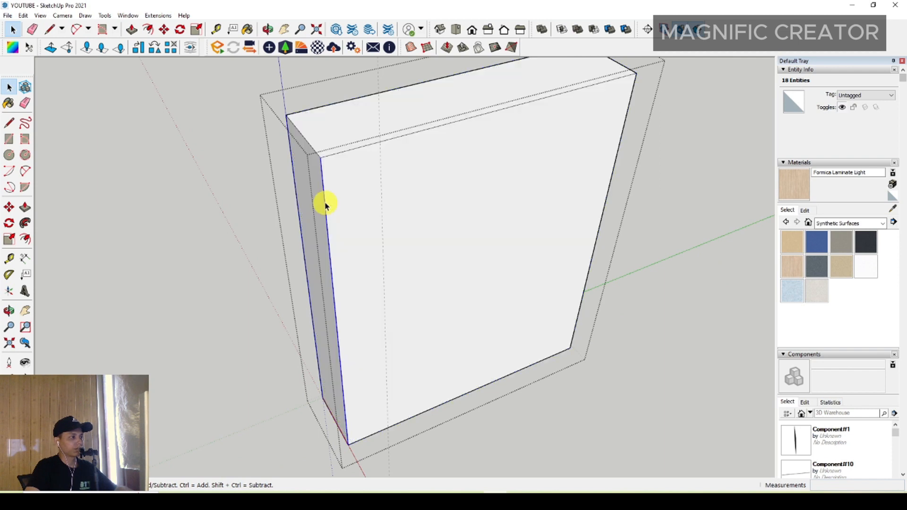
scroll(325, 206, up, 3)
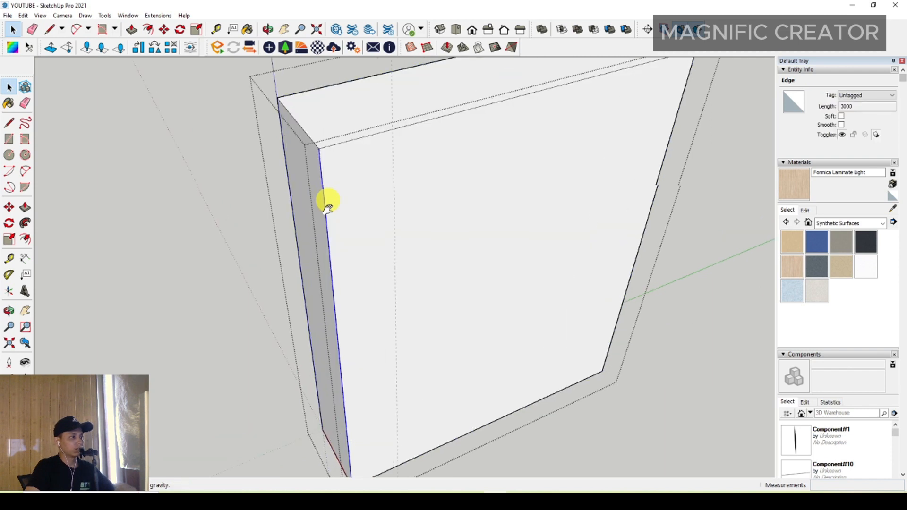
click(9, 207)
click(328, 186)
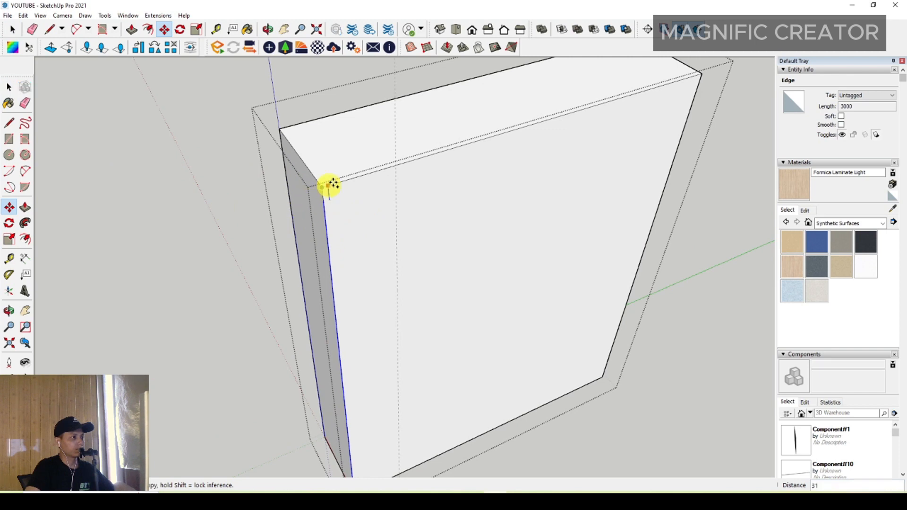
click(395, 164)
key(space)
Offset the outline of the narrow side face inward by 40 mm
scroll(348, 236, down, 5)
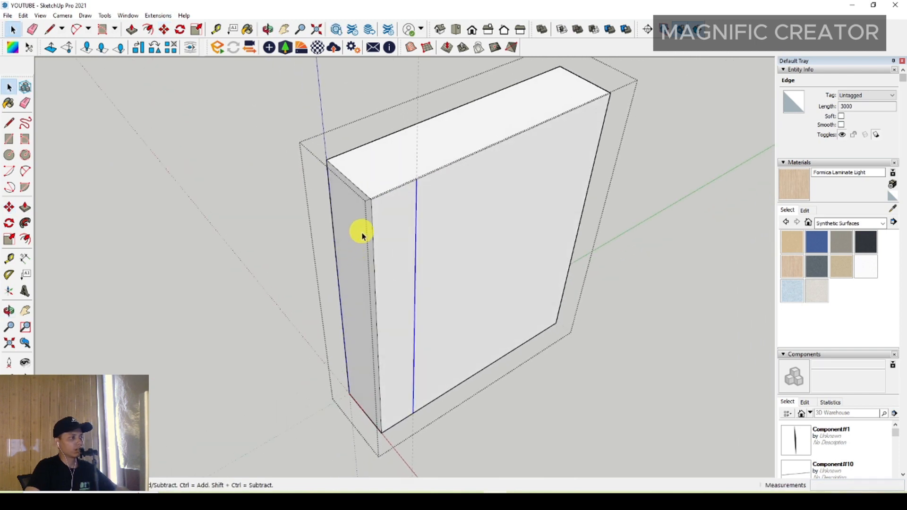
click(360, 229)
scroll(361, 232, up, 3)
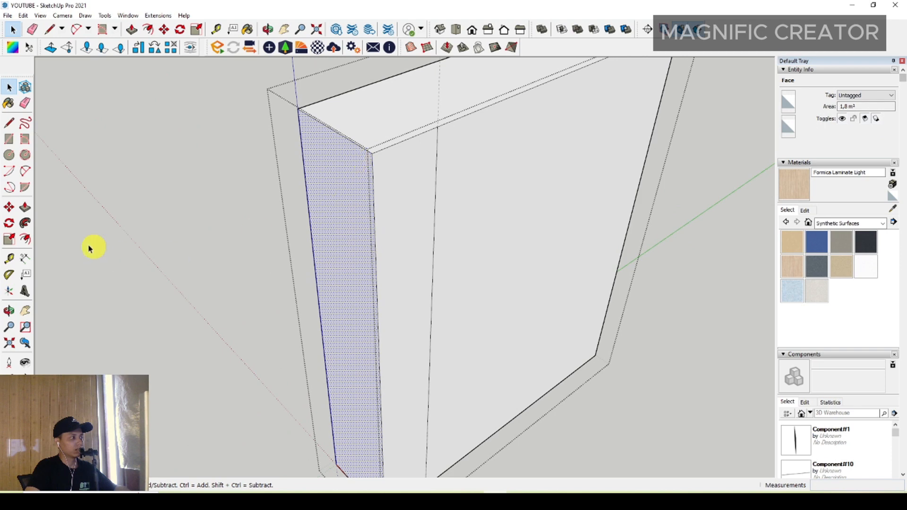
scroll(357, 234, down, 1)
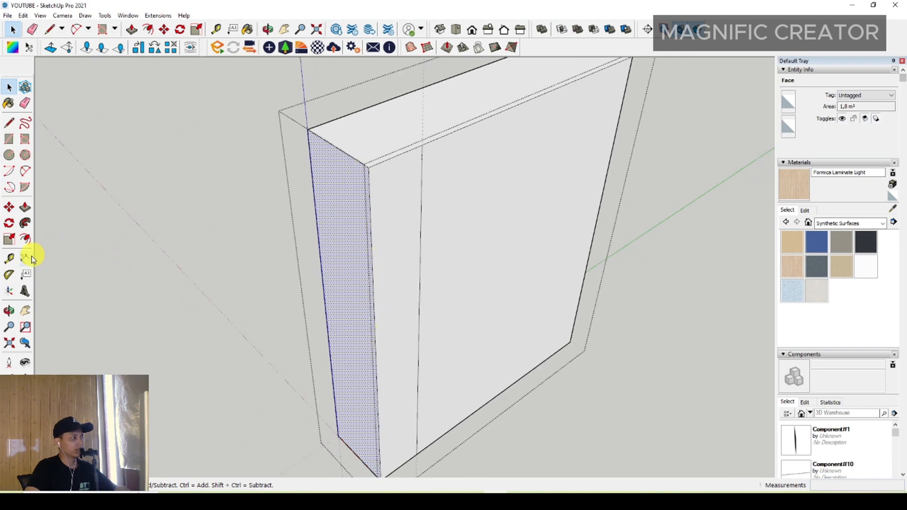
click(26, 239)
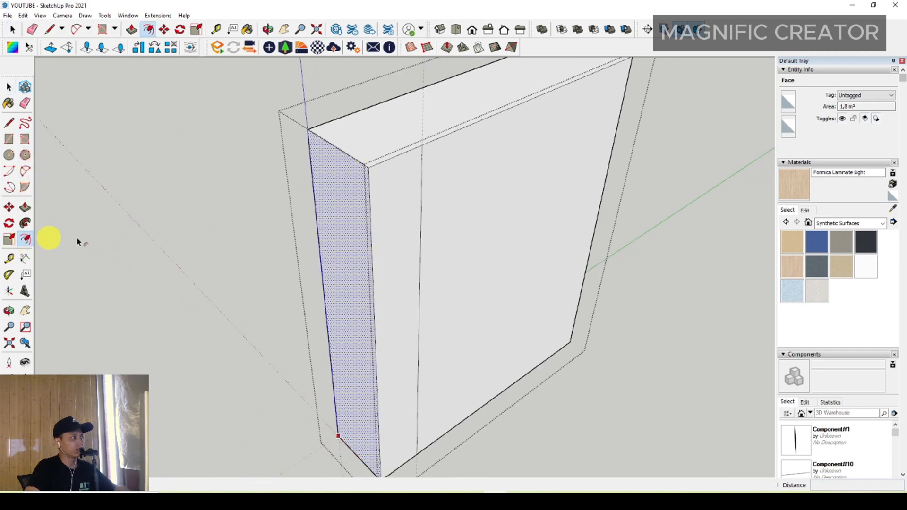
scroll(368, 218, up, 3)
click(365, 212)
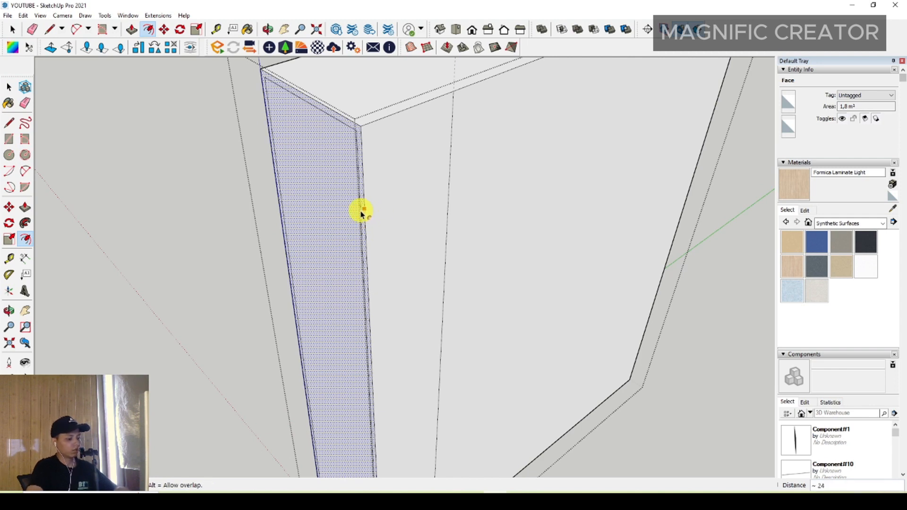
text(40)
key(Return)
key(space)
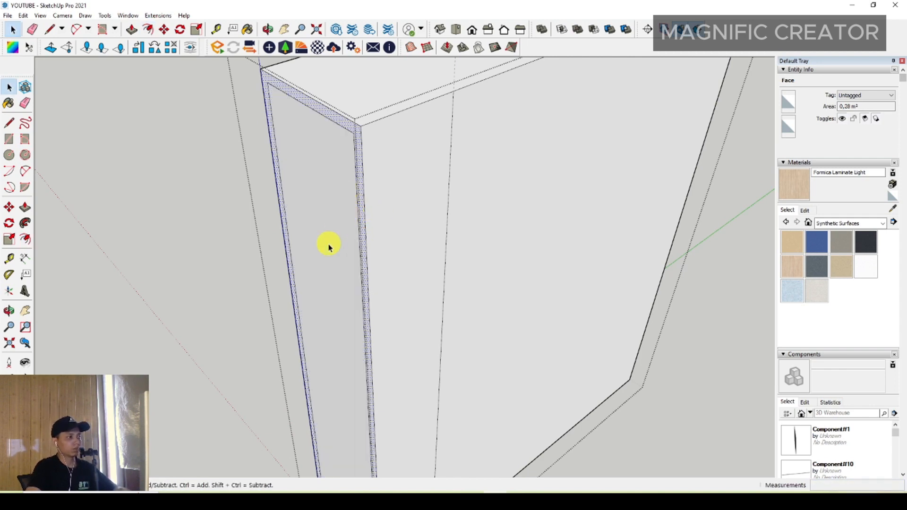
Push the inner area of the narrow side face 350 mm into the block to form an open side compartment
click(25, 207)
click(450, 205)
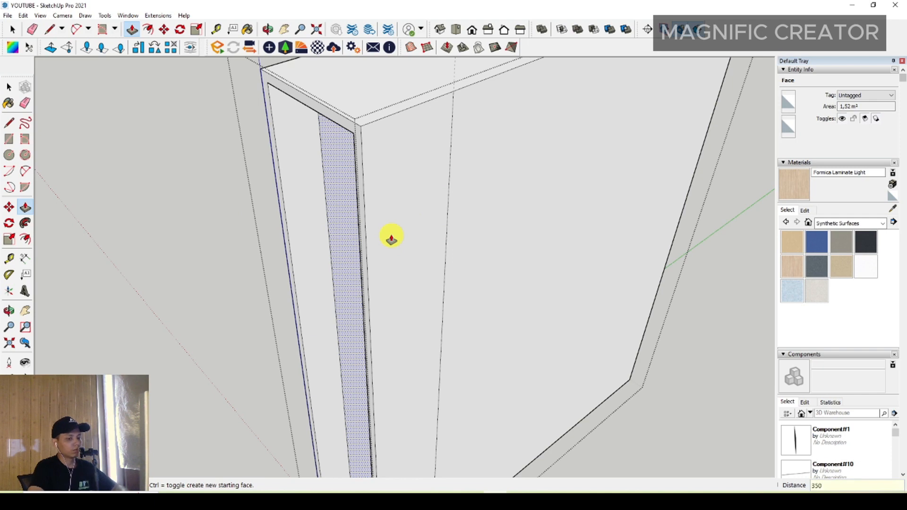
key(Return)
key(space)
Offset the outline of the wider front face section inward by 40 mm
scroll(419, 253, down, 4)
middle_drag(455, 265, 441, 193)
scroll(435, 251, down, 2)
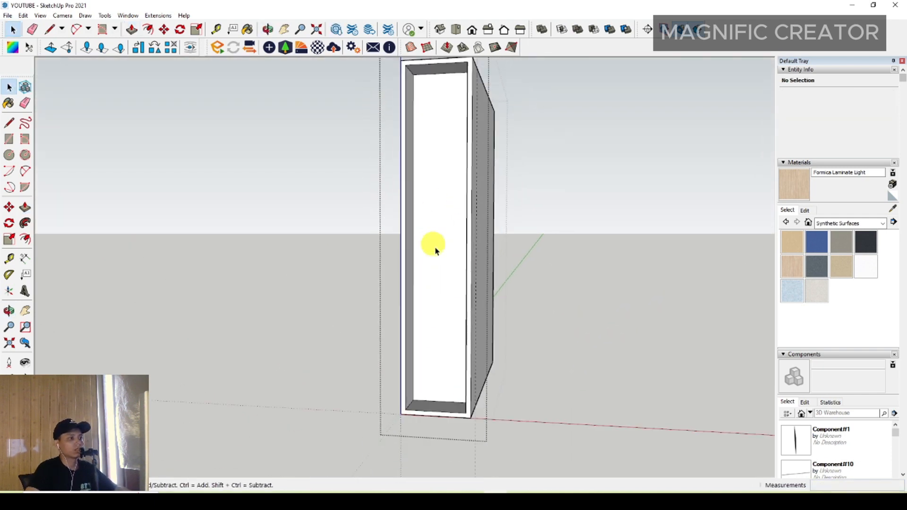
middle_drag(435, 251, 285, 371)
shift+middle_drag(513, 281, 416, 288)
click(399, 227)
scroll(340, 236, up, 2)
shift+middle_drag(338, 245, 369, 231)
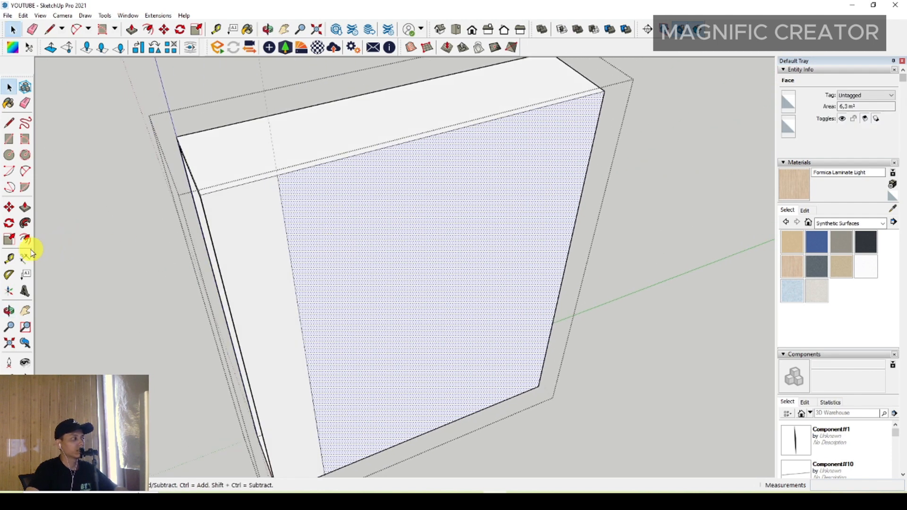
click(25, 239)
click(303, 173)
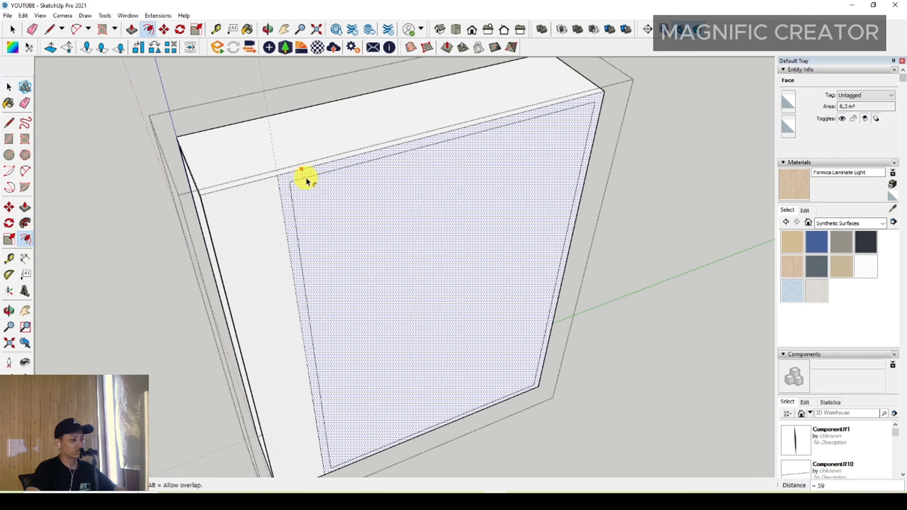
text(40)
key(Return)
key(space)
Push the inner area of the wide front section 550 mm inward to hollow out the main compartment
middle_drag(329, 205, 407, 233)
click(401, 235)
click(25, 208)
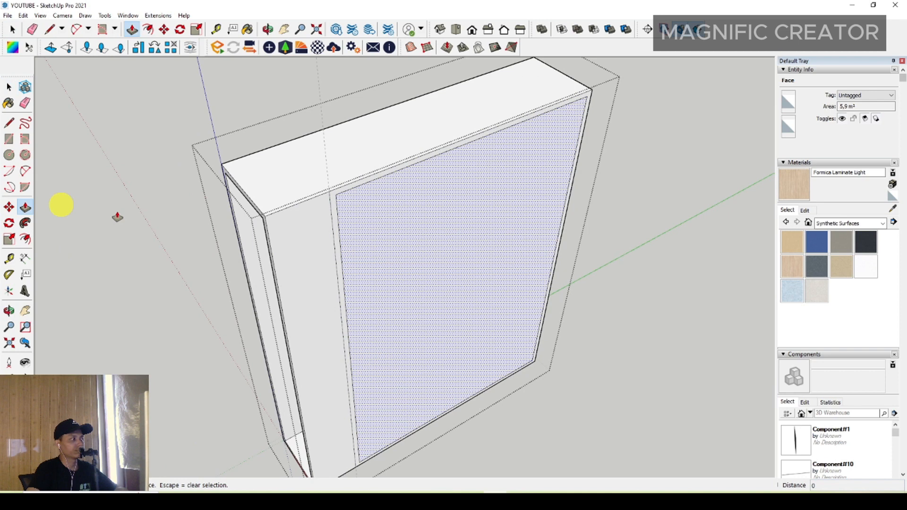
click(495, 255)
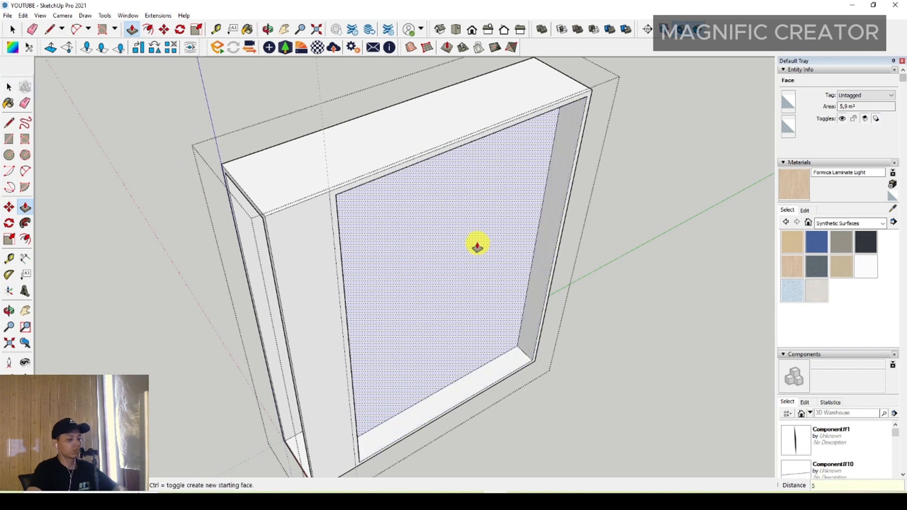
key(Return)
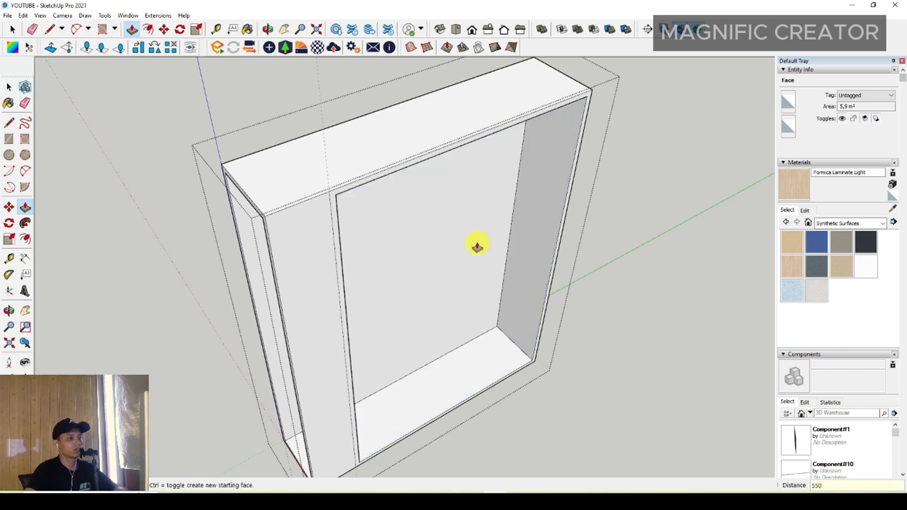
key(space)
Leave the group and hide the guide line and the drawing axes
scroll(478, 248, down, 3)
middle_drag(488, 283, 492, 231)
click(636, 217)
middle_drag(602, 233, 422, 94)
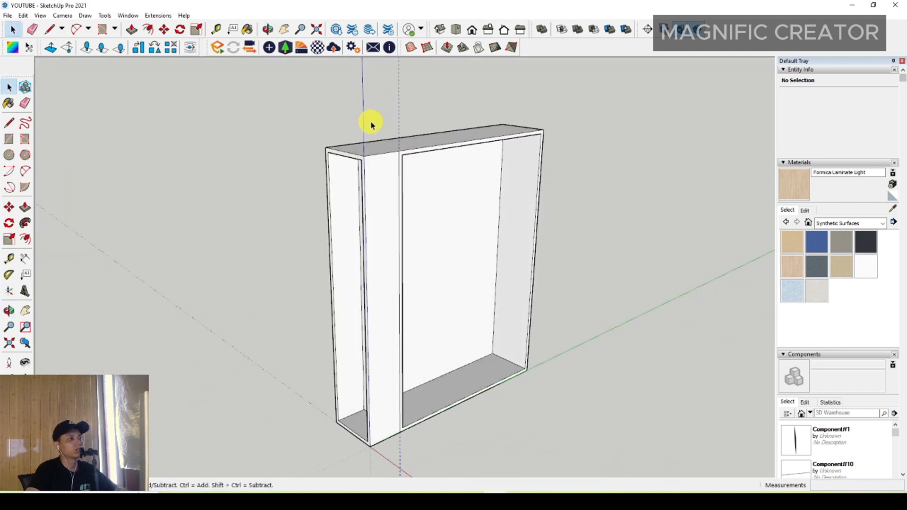
key(alt+a)
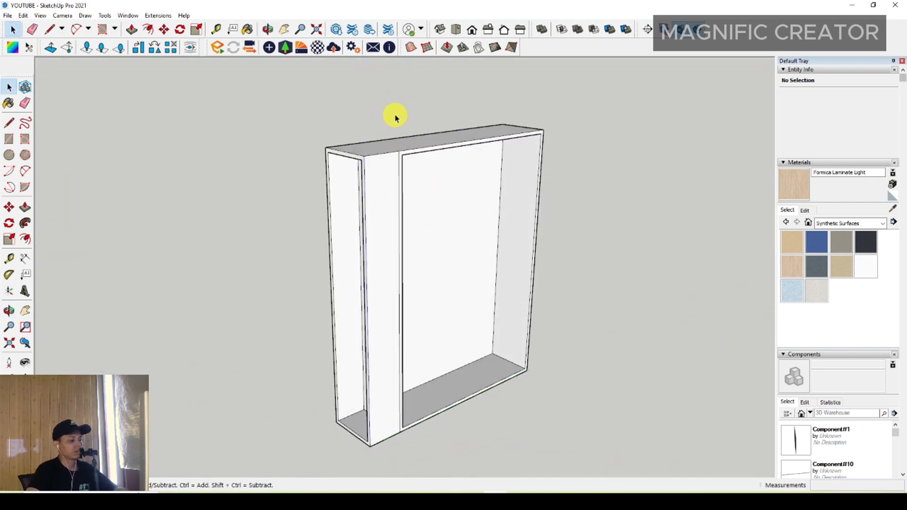
scroll(439, 290, up, 4)
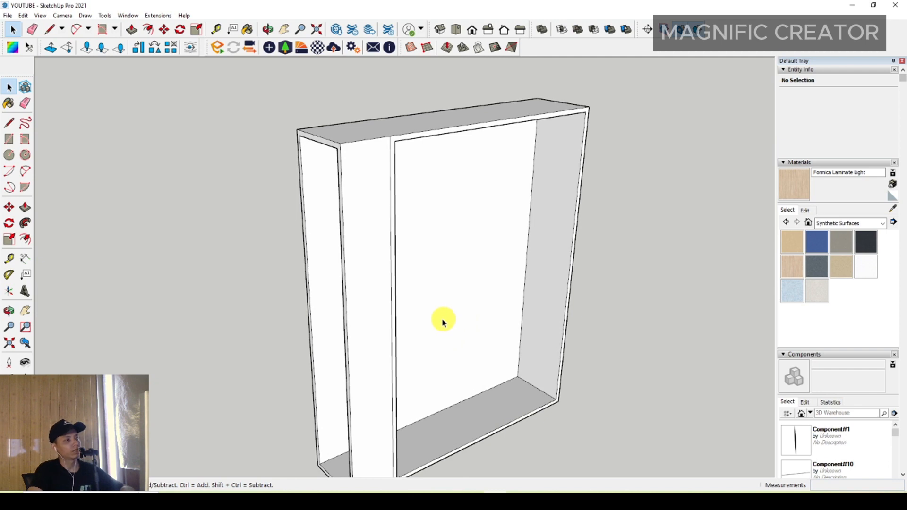
middle_drag(446, 321, 324, 349)
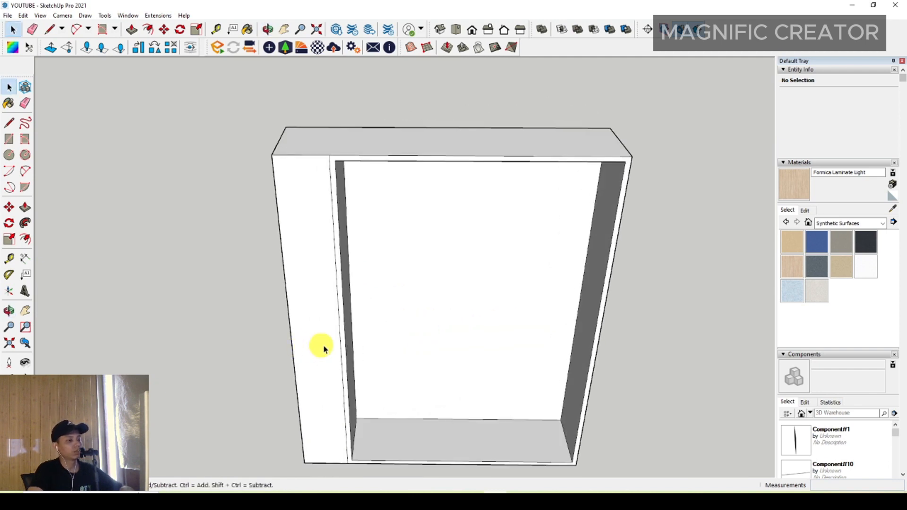
middle_drag(385, 348, 383, 364)
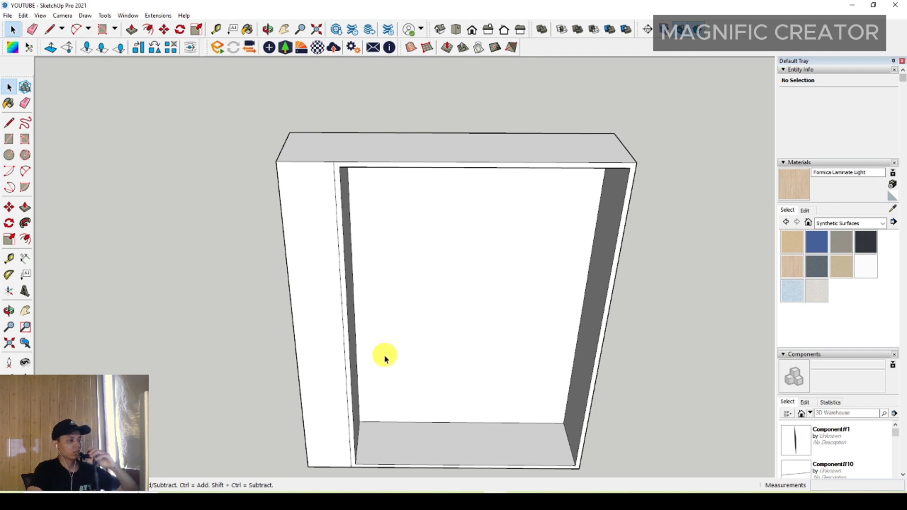
middle_drag(403, 403, 475, 350)
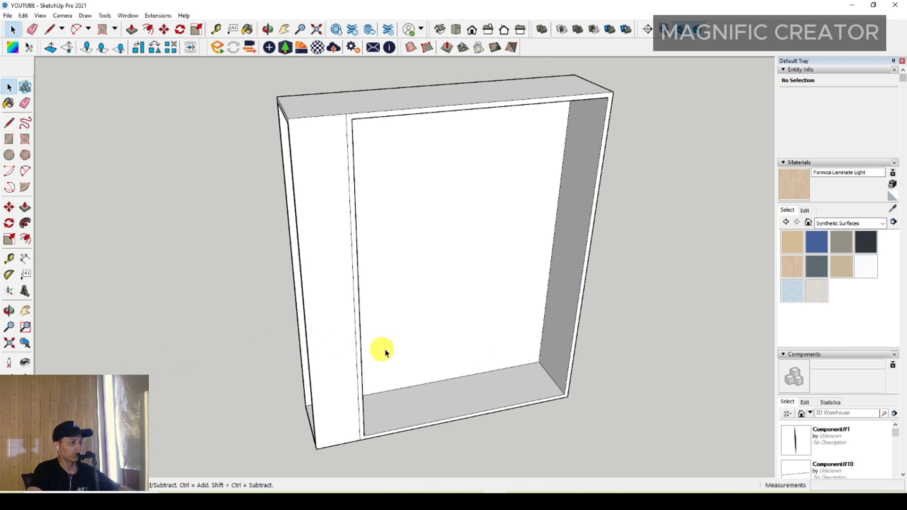
Draw a horizontal line across the lower front of the main compartment, from one side panel to the other
click(10, 124)
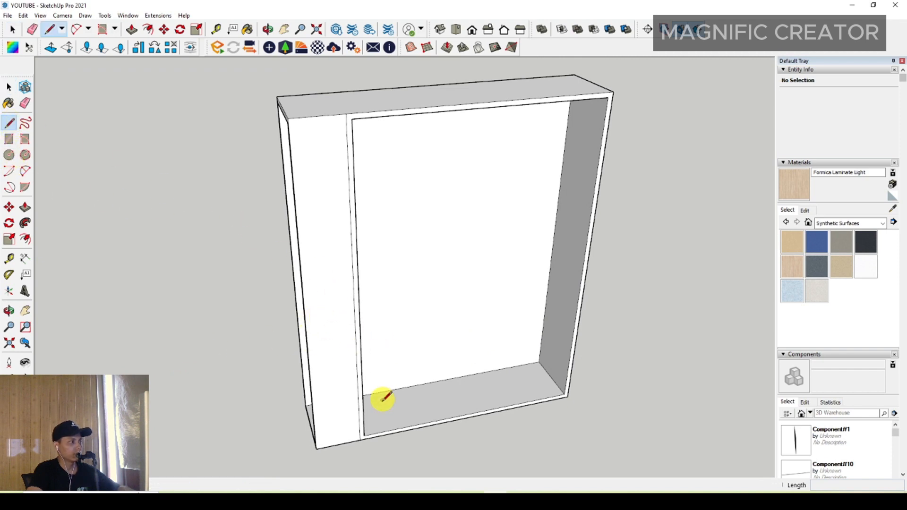
scroll(374, 395, up, 3)
click(359, 355)
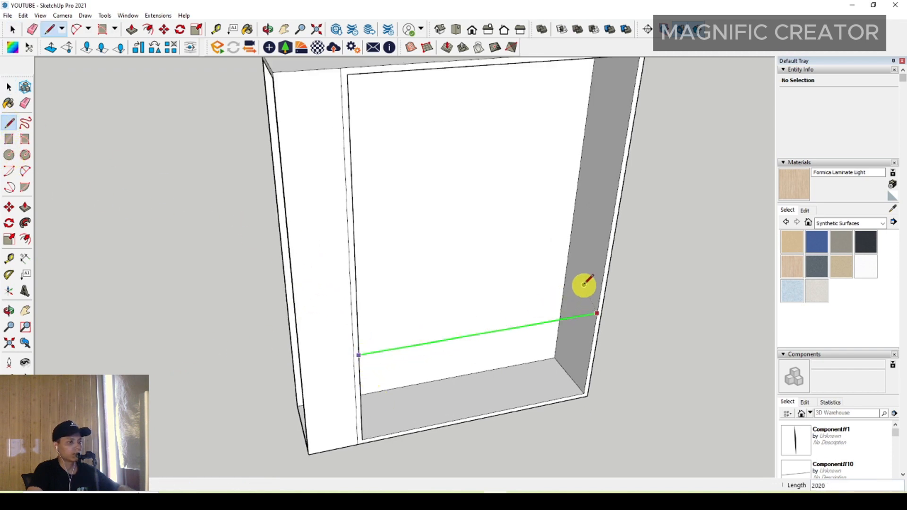
click(596, 313)
key(space)
Divide the horizontal line into three equal segments and erase the middle one
right_click(582, 319)
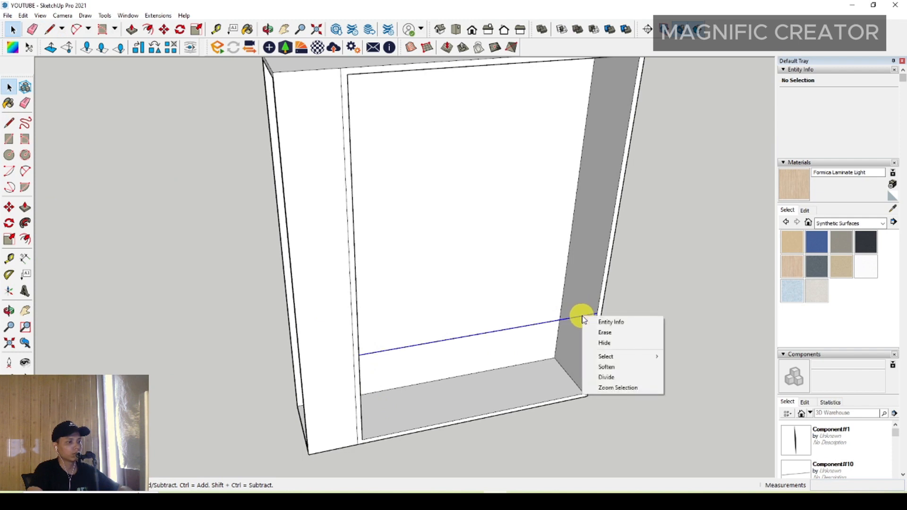
click(605, 377)
middle_drag(546, 350, 461, 380)
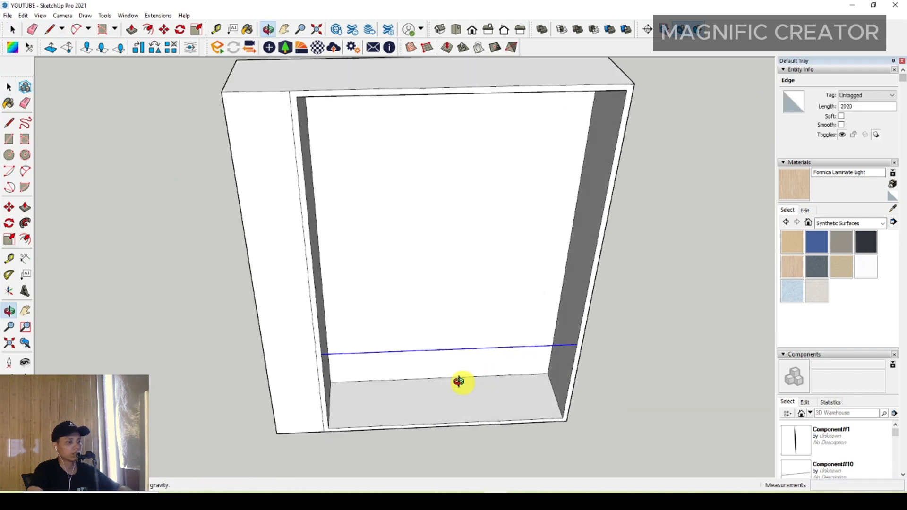
click(480, 358)
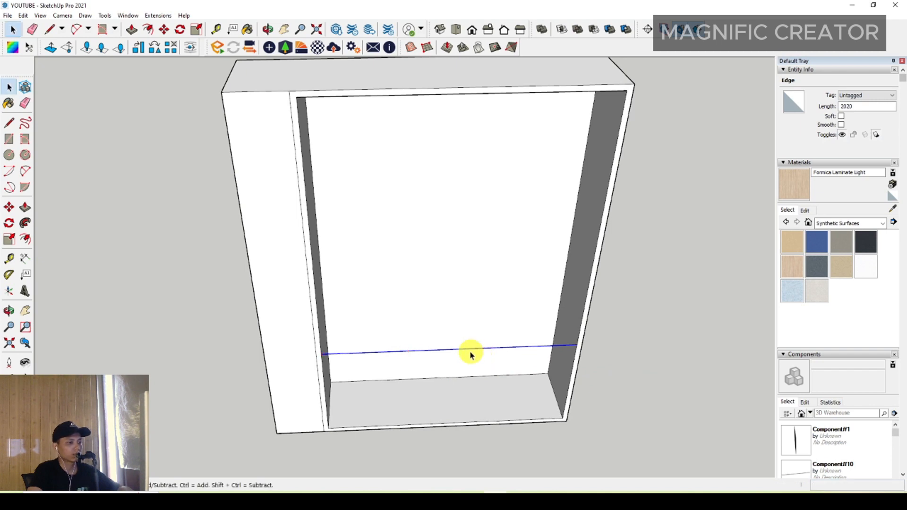
right_click(438, 353)
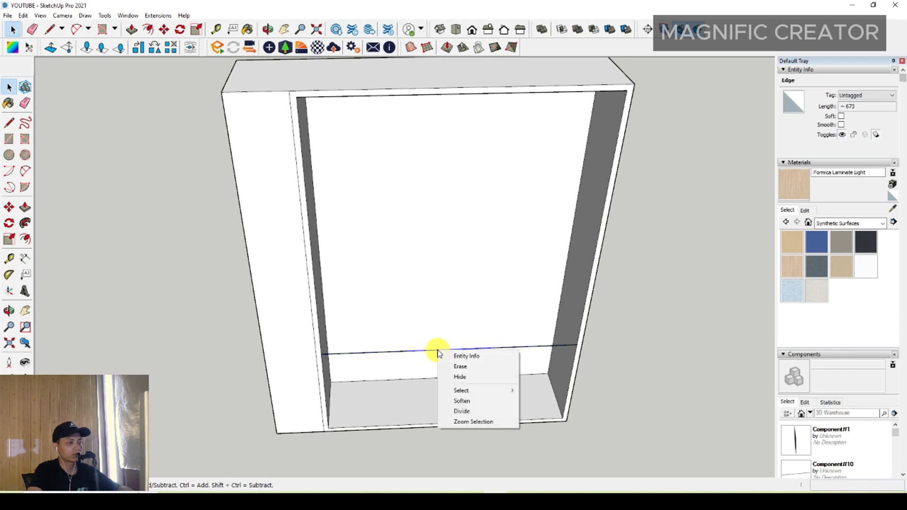
click(462, 367)
middle_drag(512, 352, 508, 346)
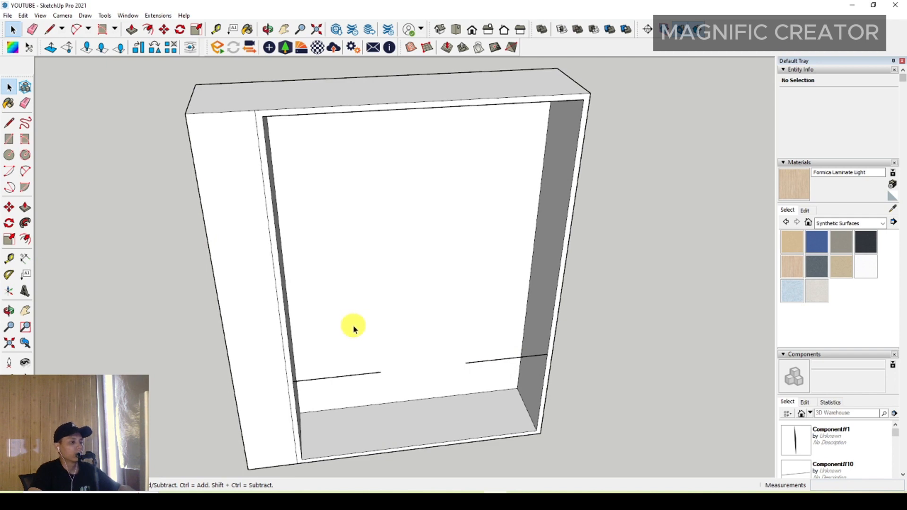
Draw a 550 x 30 mm rectangle on the main compartment's floor, running from the rear edge to the front edge
click(25, 139)
scroll(415, 430, up, 5)
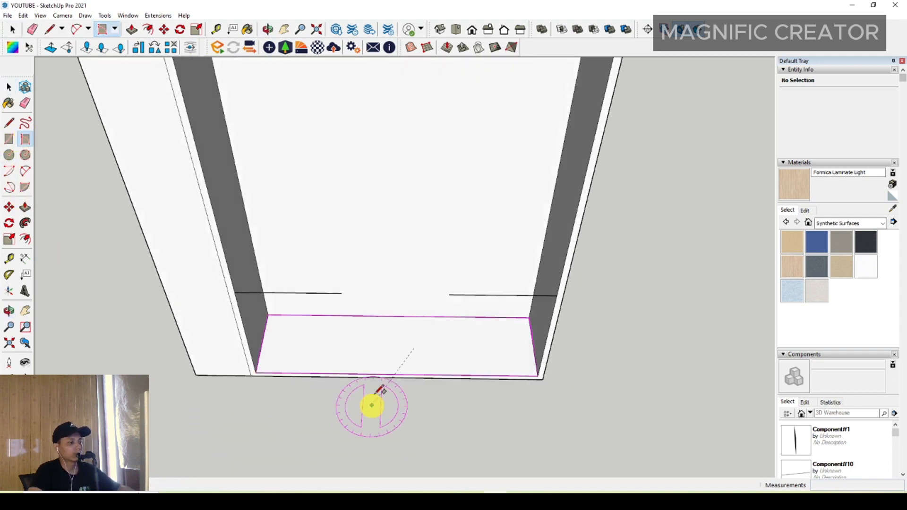
scroll(425, 331, up, 4)
click(422, 317)
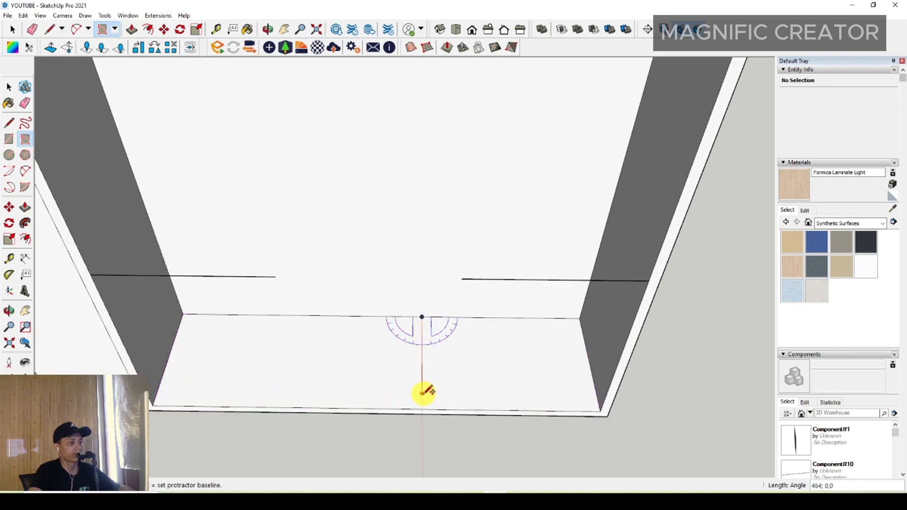
click(423, 409)
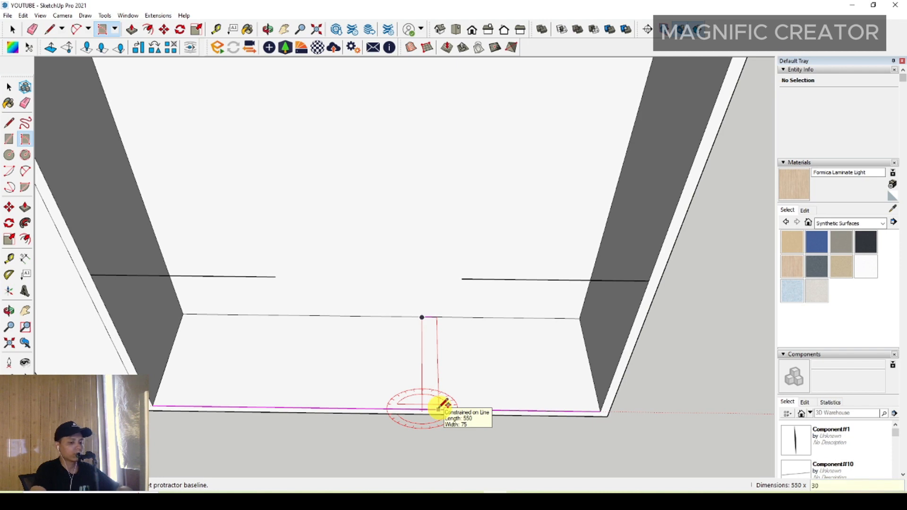
text(30)
key(Return)
key(space)
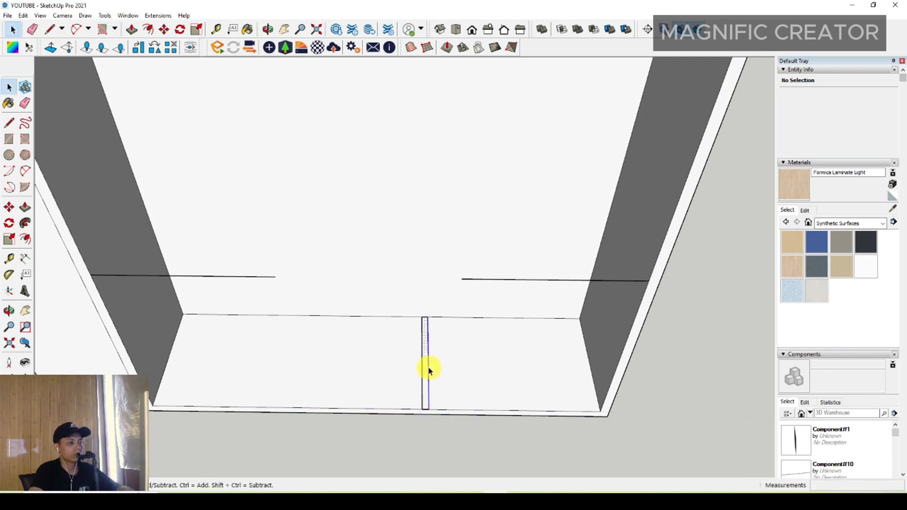
Extrude the narrow floor rectangle up to the top of the main compartment to form a vertical divider
click(25, 208)
click(427, 362)
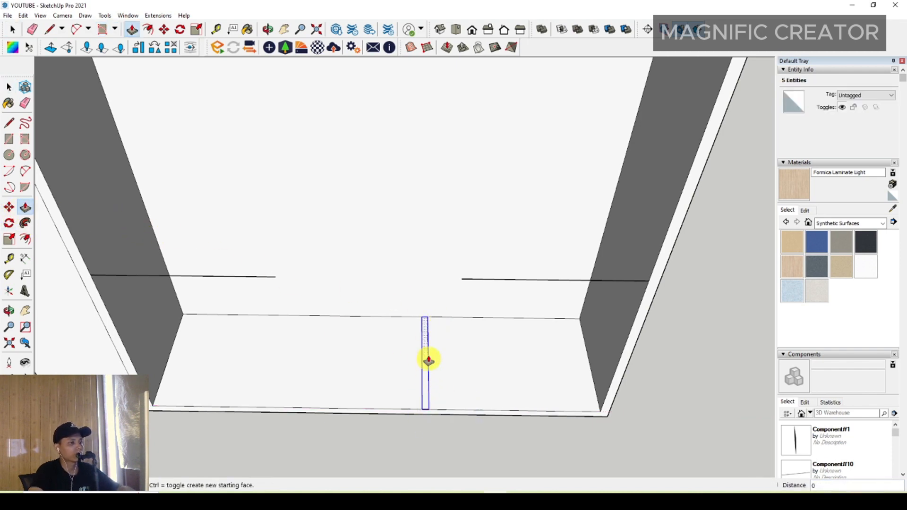
scroll(443, 207, down, 2)
scroll(443, 205, down, 2)
shift+middle_drag(433, 203, 417, 218)
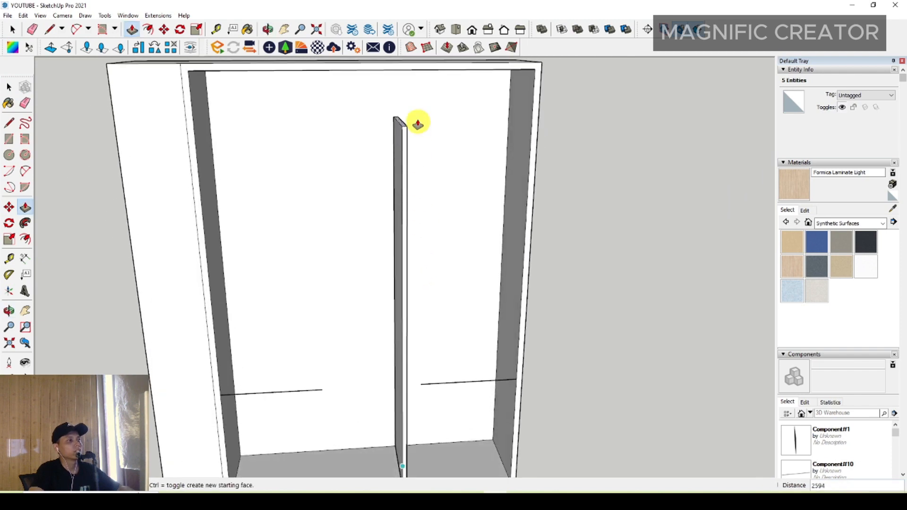
click(426, 71)
key(space)
Group the whole vertical divider and convert the group into a component
triple_click(400, 97)
right_click(402, 88)
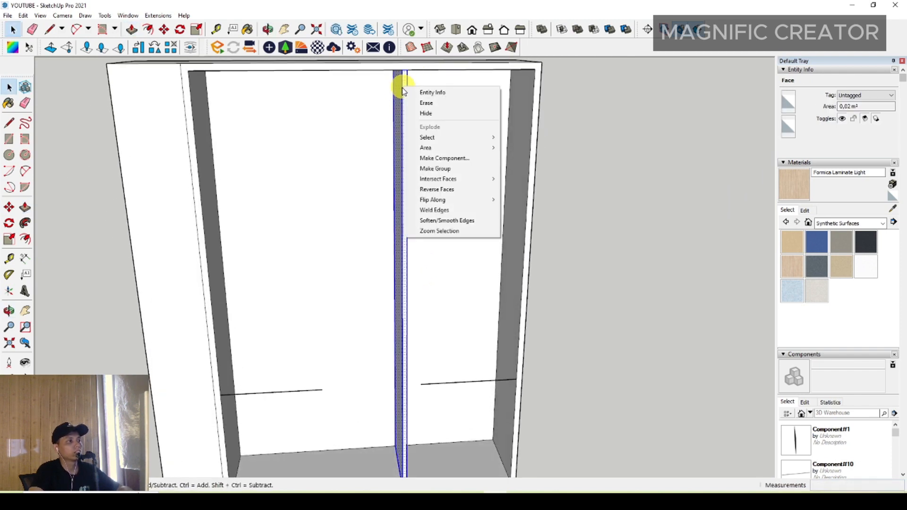
click(432, 169)
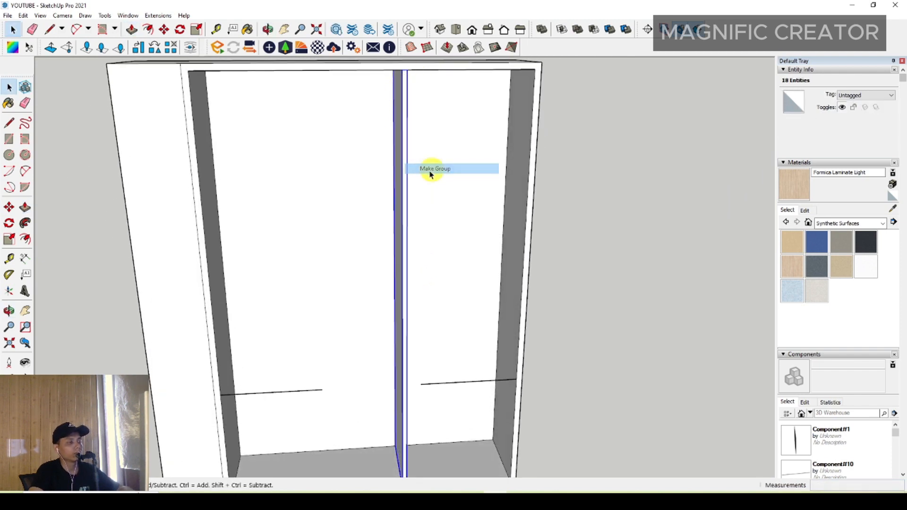
scroll(409, 324, down, 3)
scroll(374, 321, up, 6)
right_click(387, 268)
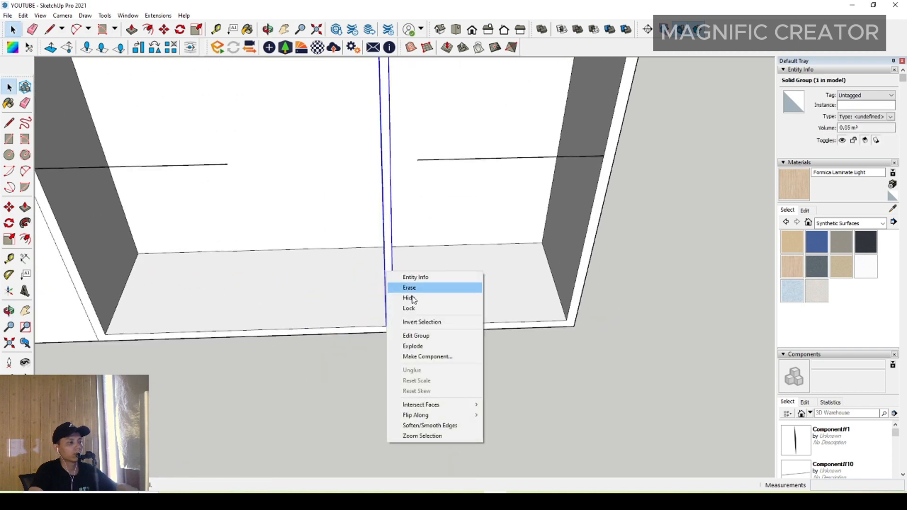
click(415, 356)
click(401, 305)
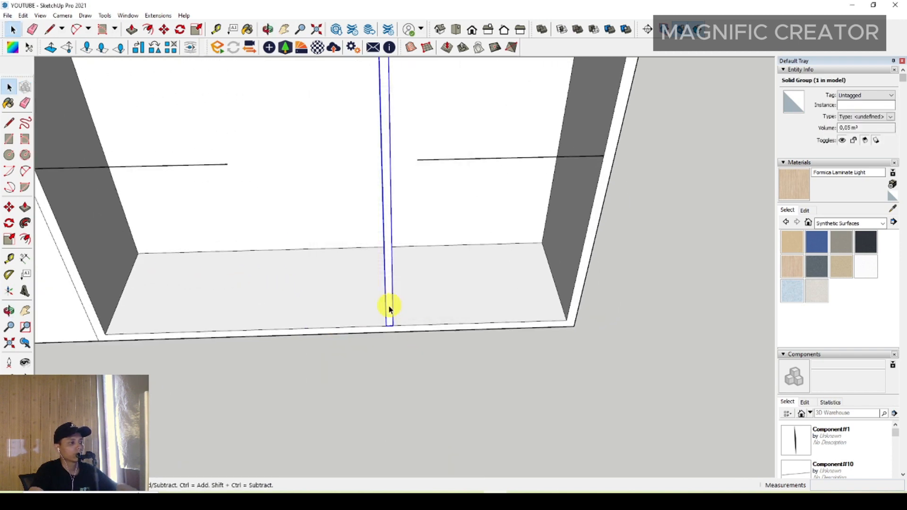
Move the divider by its front bottom midpoint so it centres on the inner end of the right-hand line segment
scroll(331, 350, up, 3)
click(9, 208)
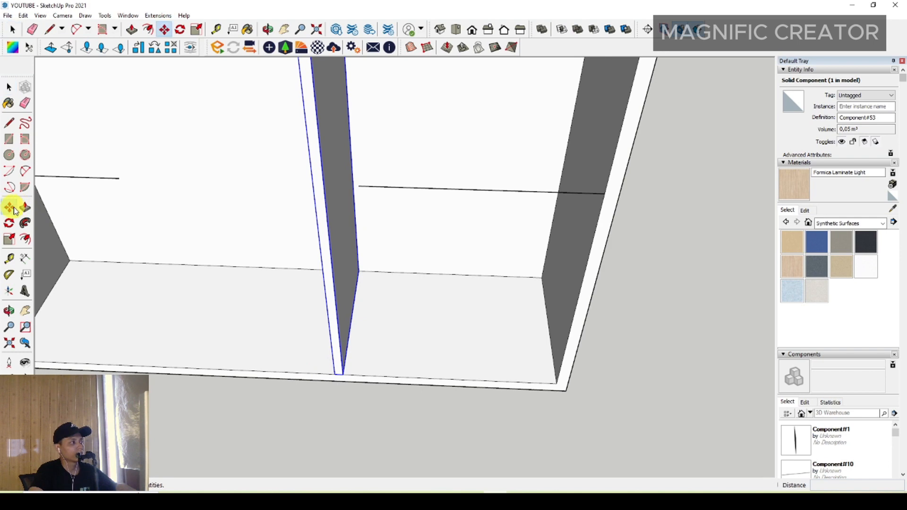
scroll(338, 375, up, 2)
scroll(348, 380, up, 3)
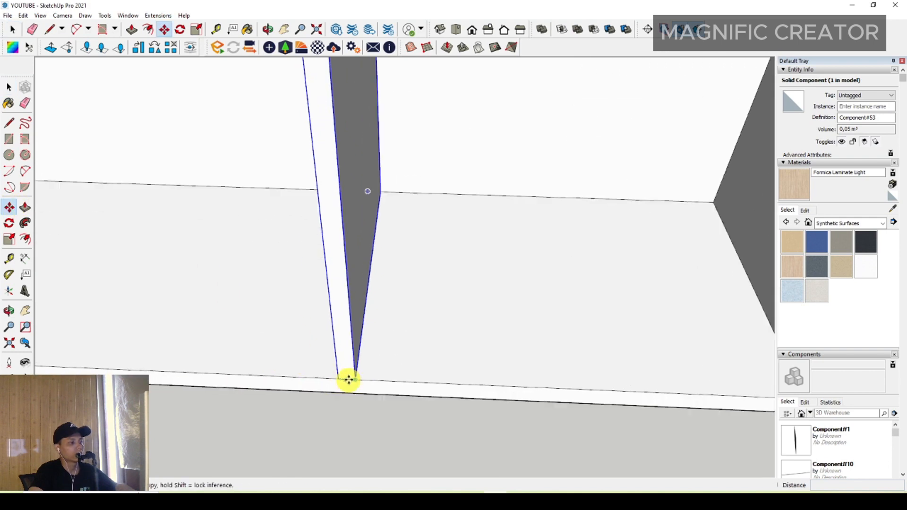
click(348, 379)
scroll(359, 377, down, 7)
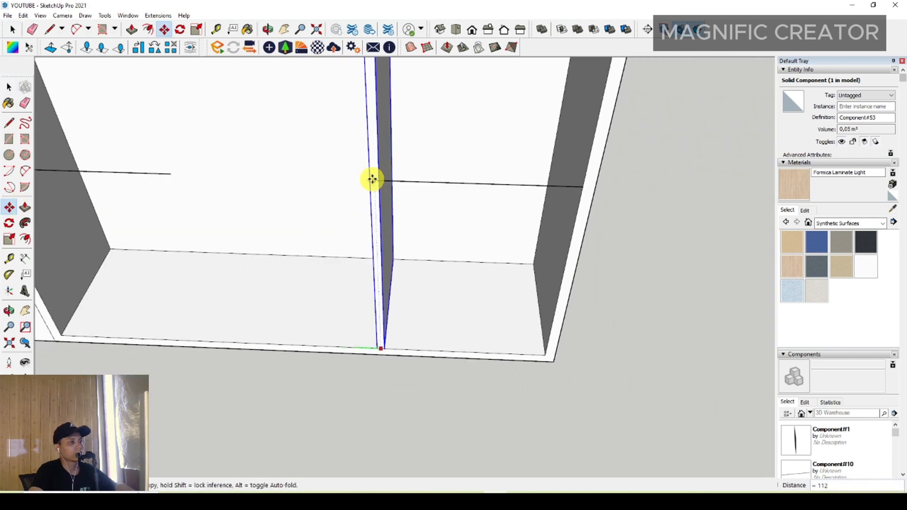
Copy the divider by its front bottom midpoint to the inner end of the left-hand line segment
scroll(384, 357, up, 6)
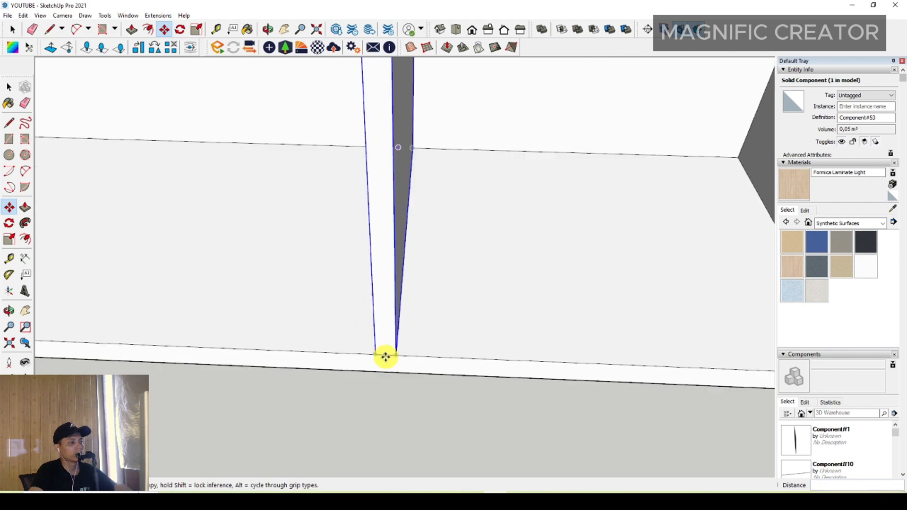
click(387, 356)
key(ctrl)
scroll(350, 350, down, 7)
shift+middle_drag(308, 339, 478, 332)
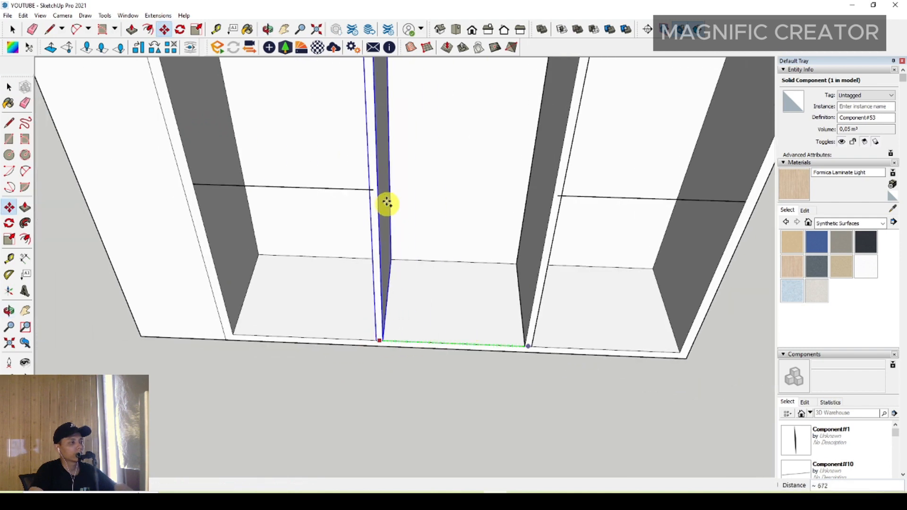
scroll(373, 189, up, 1)
click(370, 189)
key(space)
Erase the two remaining line segments across the front of the compartment
scroll(385, 280, down, 4)
scroll(385, 279, down, 3)
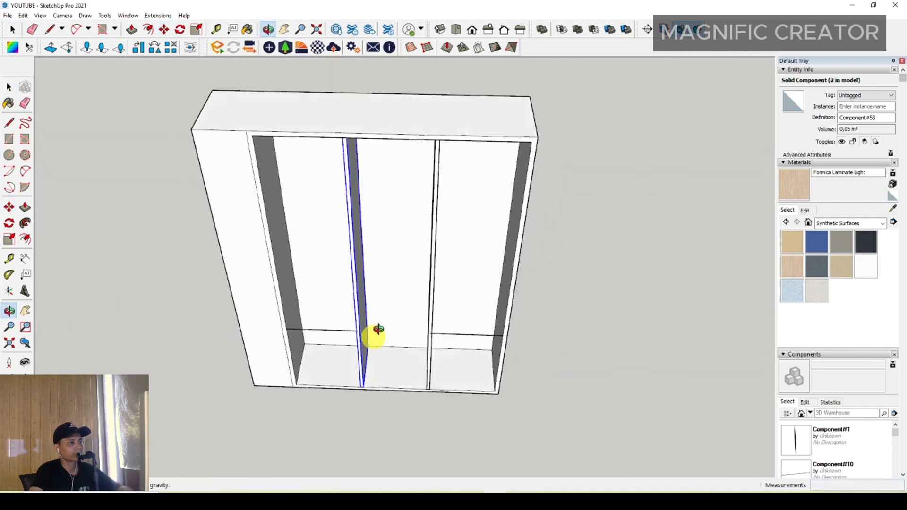
middle_drag(372, 334, 383, 346)
scroll(355, 350, up, 2)
click(354, 349)
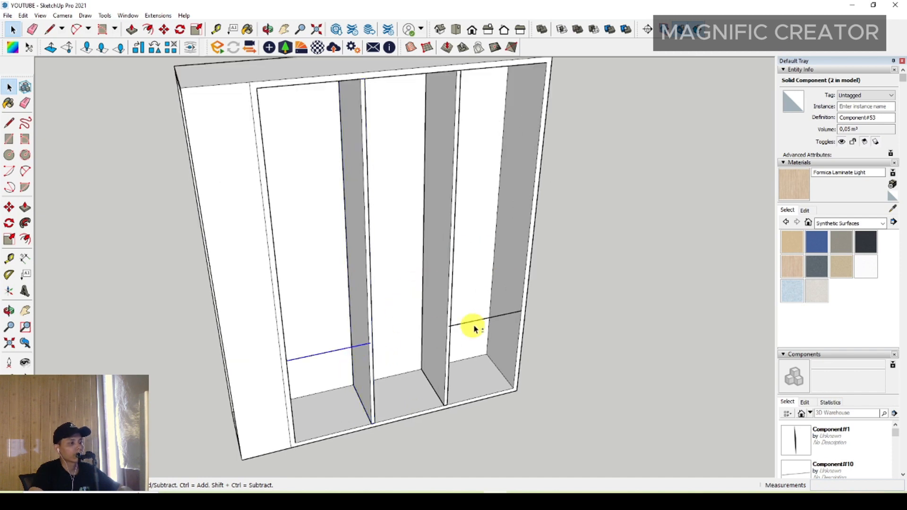
ctrl+click(470, 322)
right_click(472, 322)
click(496, 338)
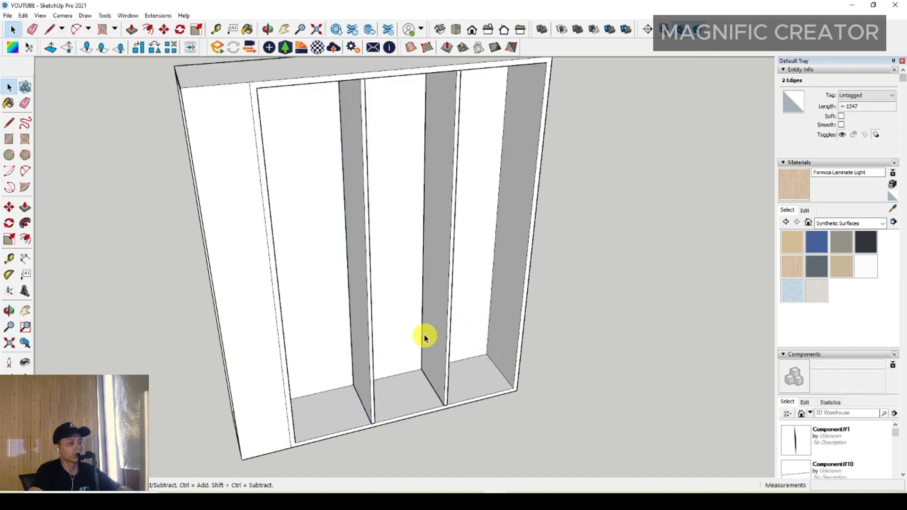
Draw a 2020 x 550 mm rectangle covering the main compartment's floor, from the front corner to the opposite rear corner
mouse_move(421, 334)
middle_down()
mouse_move(432, 270)
mouse_move(451, 225)
mouse_move(439, 247)
mouse_move(447, 304)
mouse_move(376, 371)
mouse_move(364, 362)
middle_up()
scroll(376, 370, up, 2)
scroll(378, 334, up, 1)
middle_drag(411, 338, 310, 355)
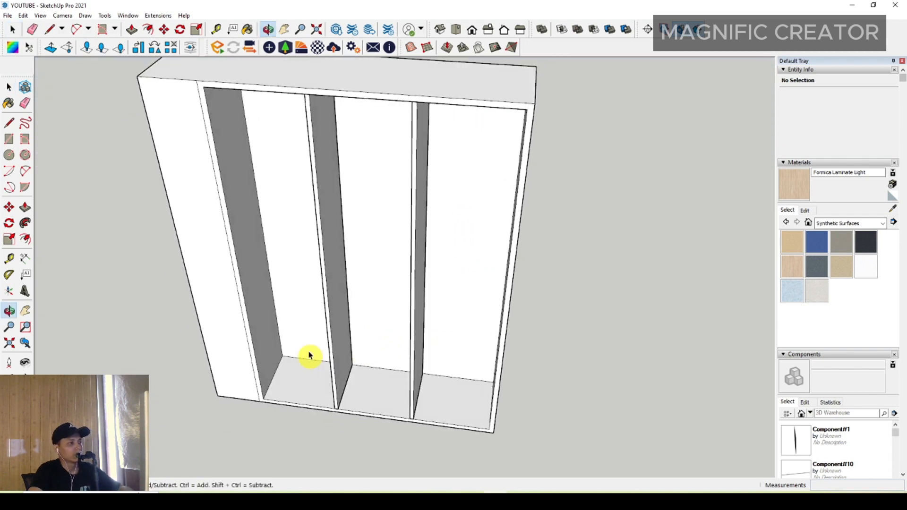
click(9, 140)
scroll(463, 391, up, 4)
click(550, 451)
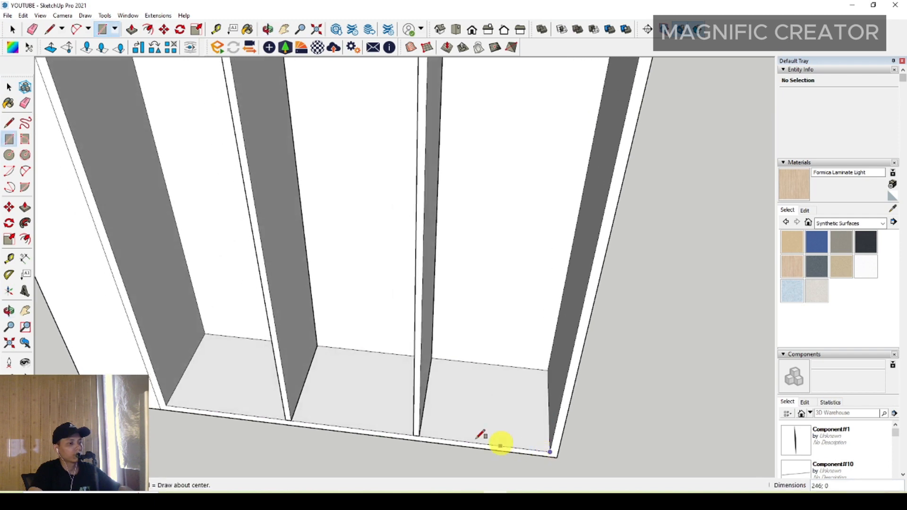
click(213, 333)
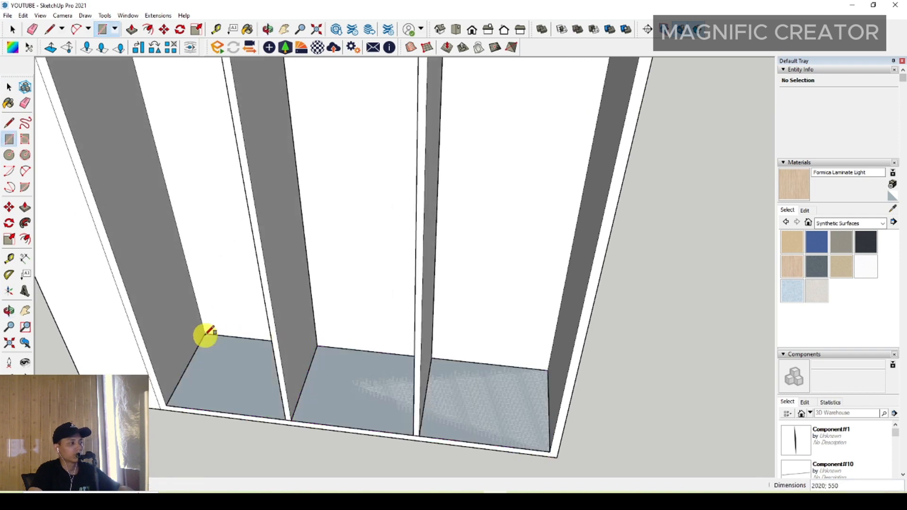
key(space)
Extrude the floor rectangle 30 mm upward and group the resulting shelf board
middle_drag(203, 334, 558, 385)
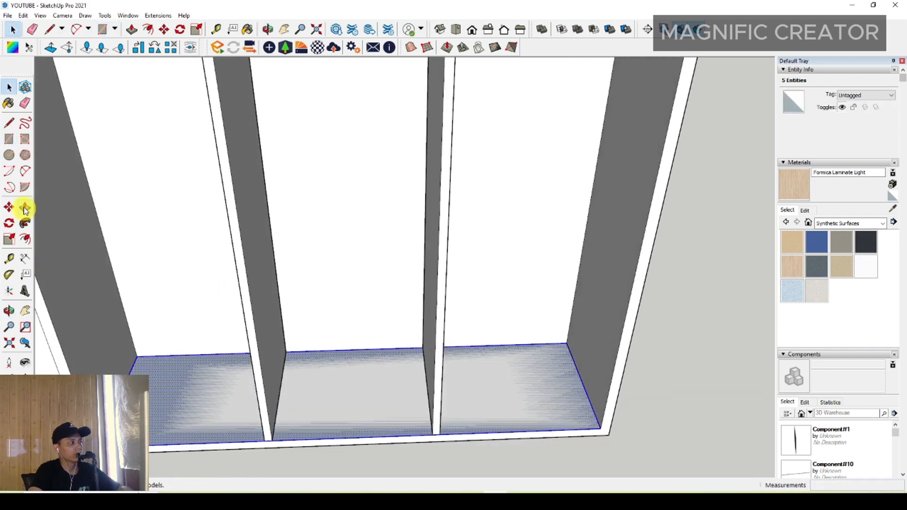
click(552, 401)
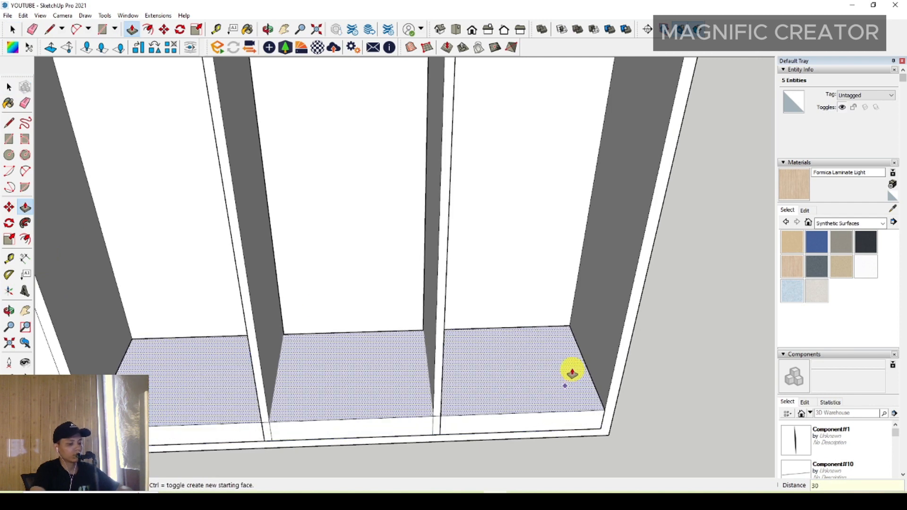
click(571, 373)
key(space)
triple_click(565, 370)
right_click(565, 370)
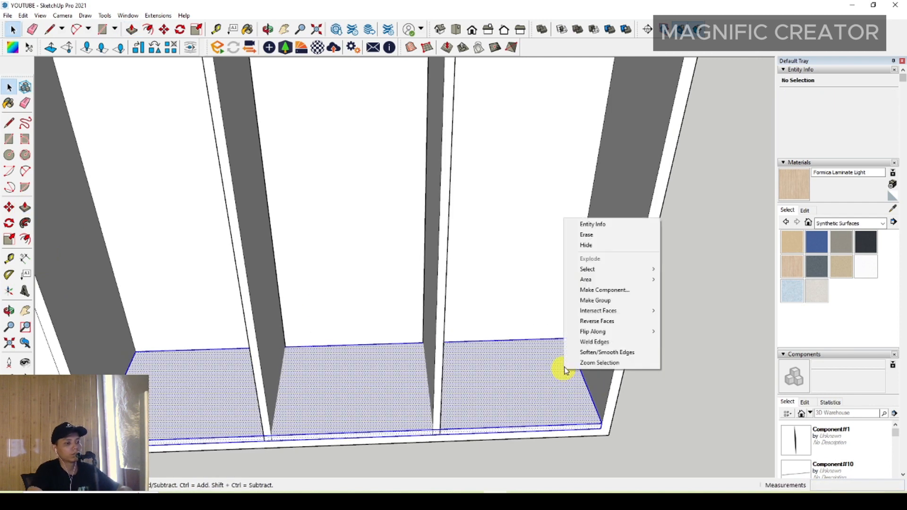
click(595, 300)
Move the shelf board 2100 mm straight up along the compartment's front side edge
middle_drag(482, 378, 264, 381)
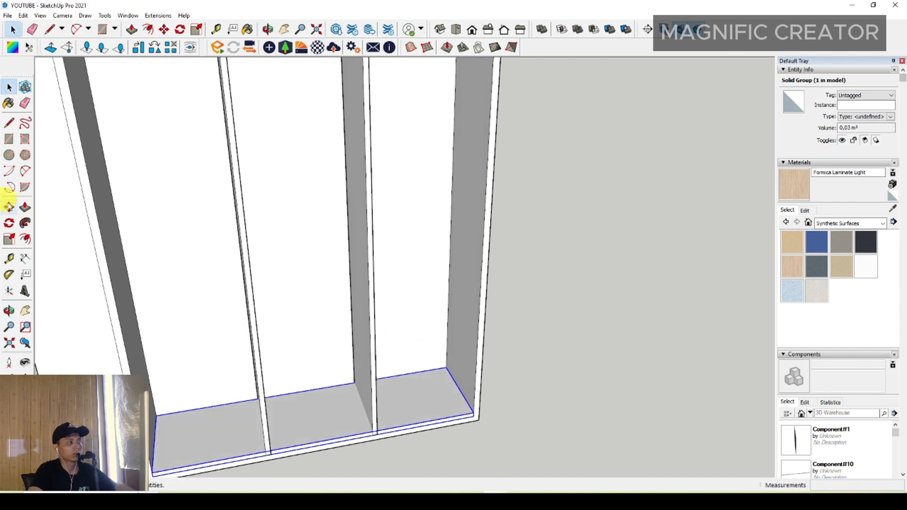
scroll(446, 421, up, 1)
click(479, 412)
scroll(485, 298, down, 2)
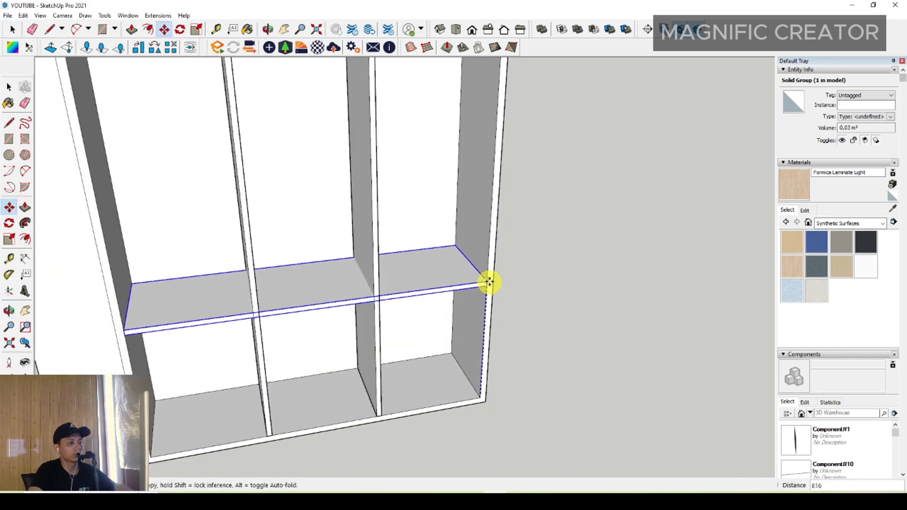
shift+middle_drag(489, 282, 505, 377)
click(523, 242)
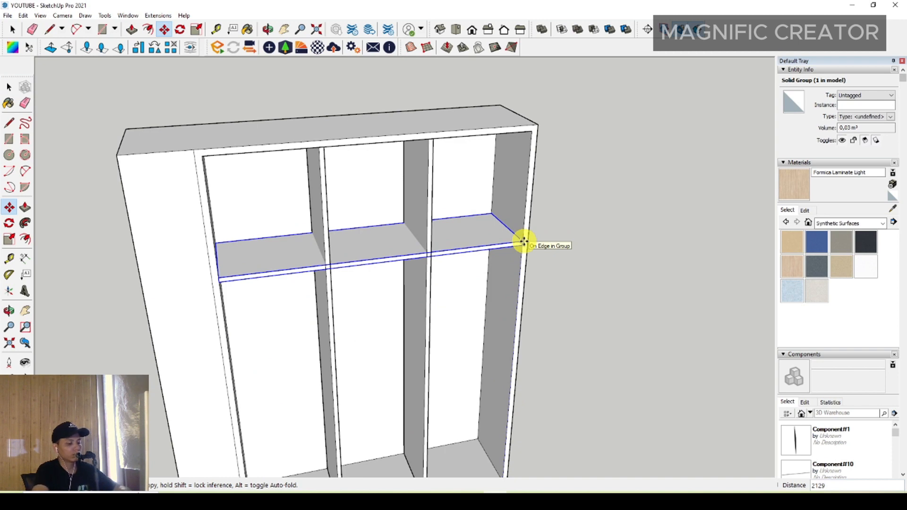
key(space)
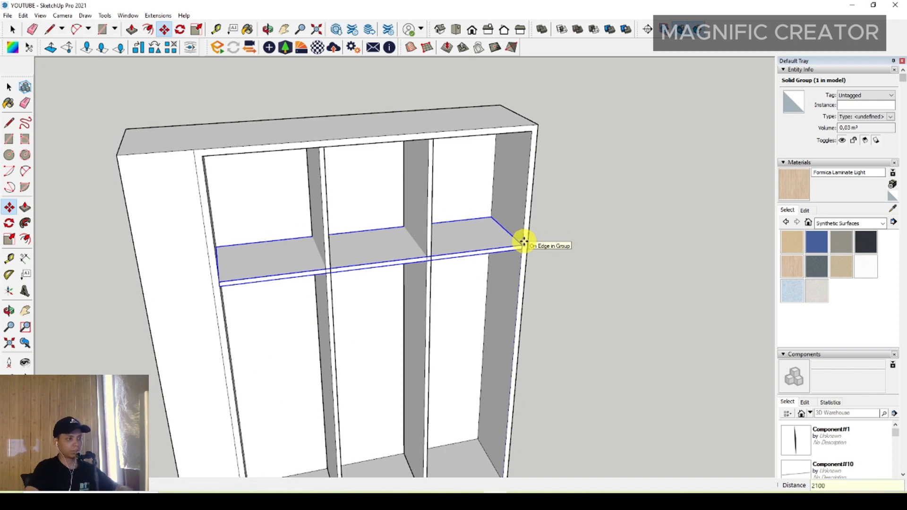
Draw a rectangle of about 658 x 550 mm covering the floor of the bay next to the side compartment
scroll(344, 318, down, 3)
middle_drag(344, 318, 439, 378)
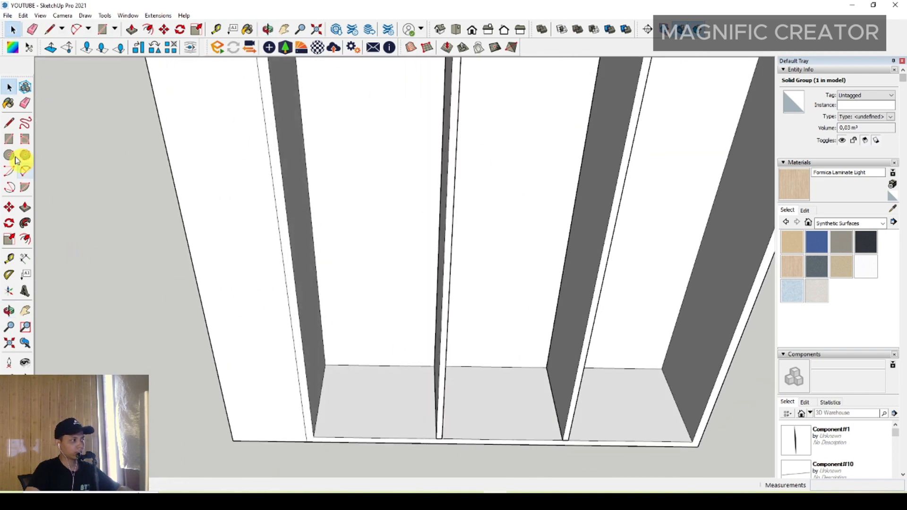
click(10, 140)
scroll(402, 401, up, 1)
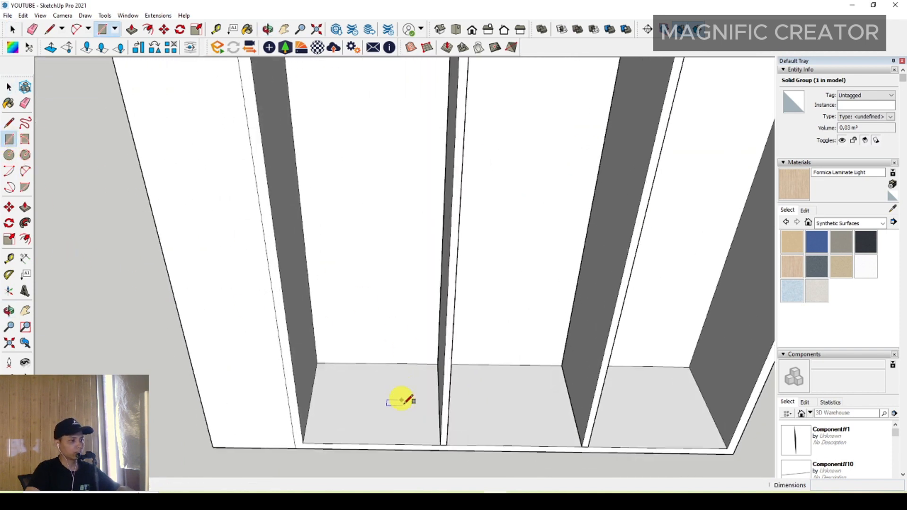
click(440, 444)
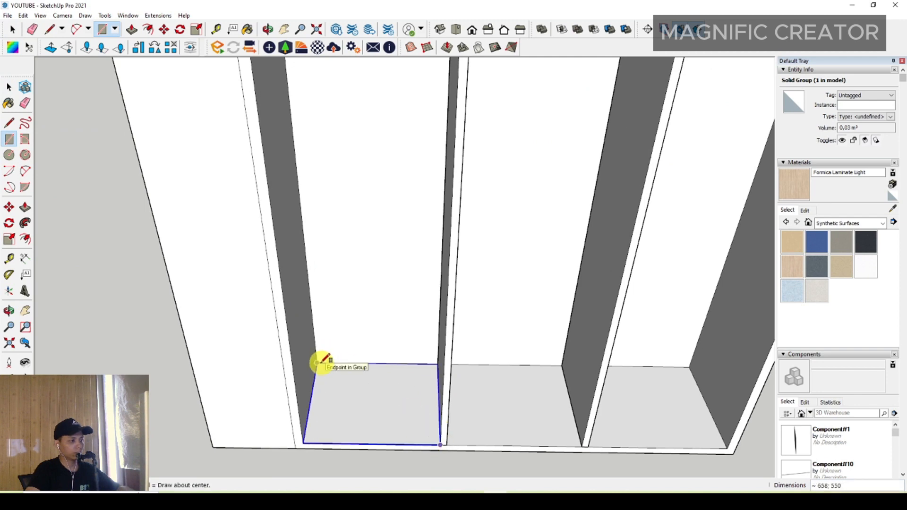
click(317, 363)
Extrude the bay's floor rectangle upward into a thin shelf board and group it
key(space)
double_click(420, 404)
scroll(347, 359, up, 1)
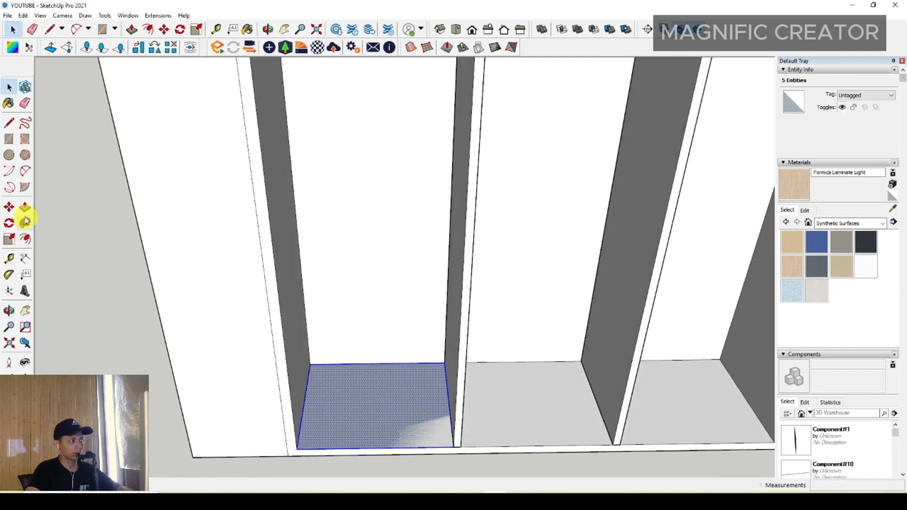
scroll(347, 347, up, 1)
click(364, 371)
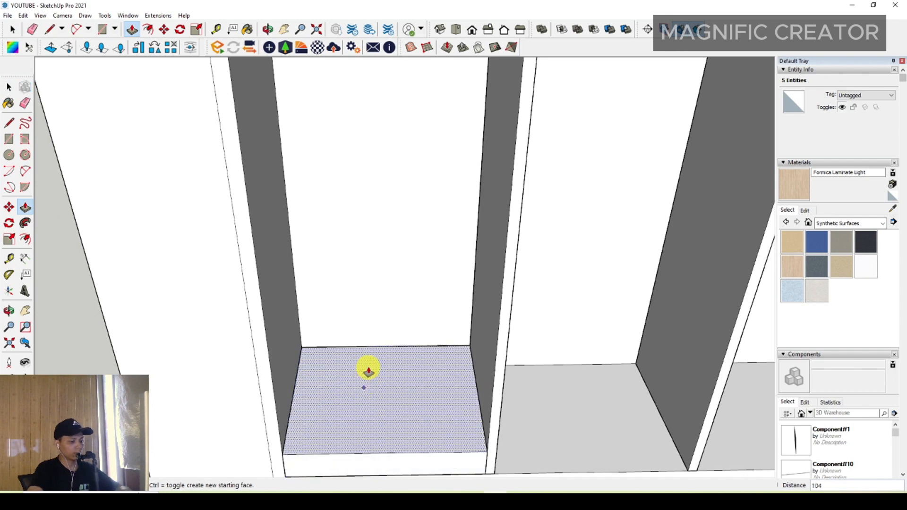
key(Return)
key(space)
triple_click(397, 378)
right_click(421, 386)
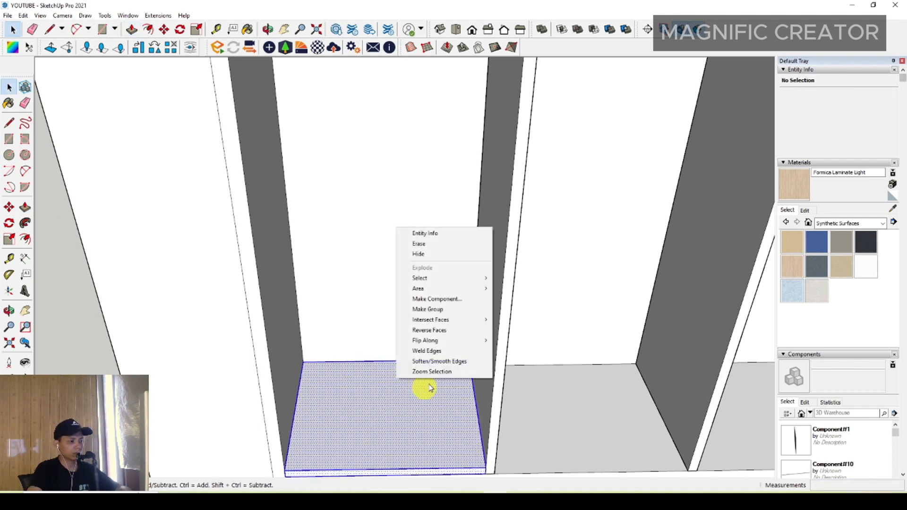
click(429, 309)
Convert the grouped shelf board into a component, keeping the default settings
scroll(378, 389, down, 4)
right_click(411, 384)
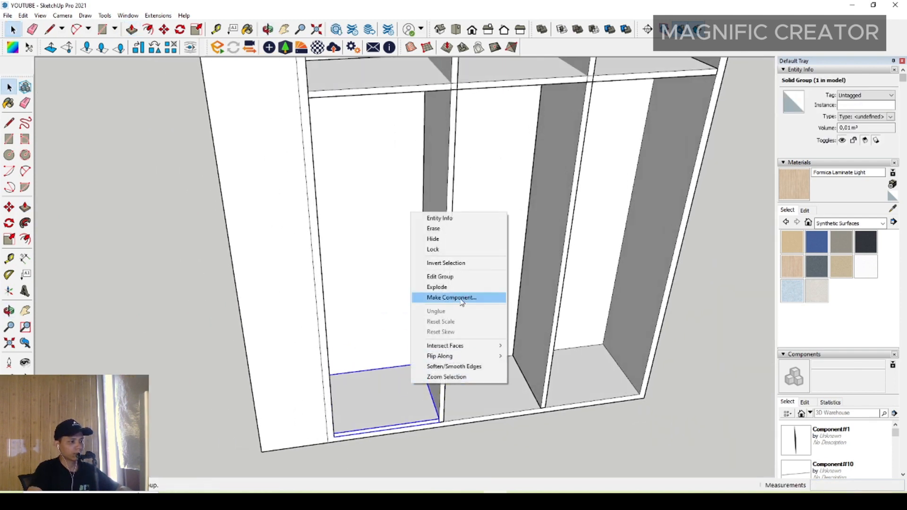
click(444, 297)
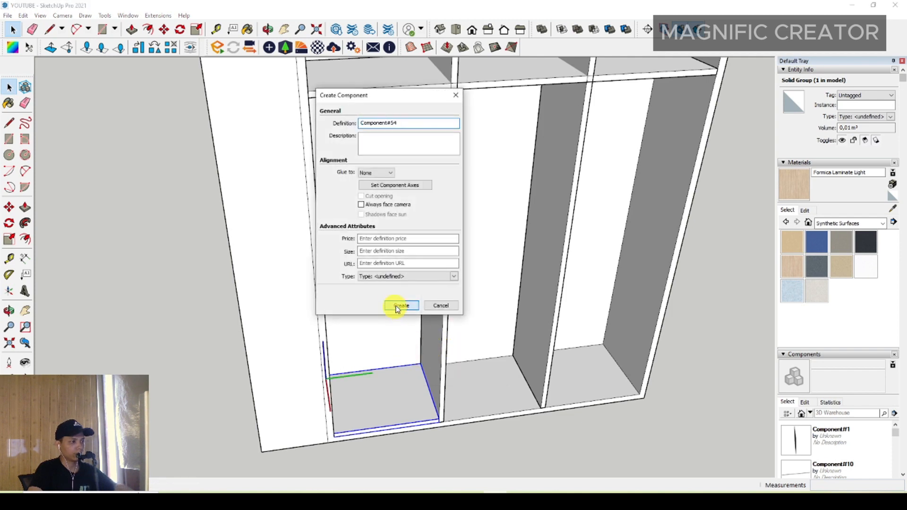
click(400, 306)
Copy the shelf board component onto the floor of the opposite outer bay of the main compartment
middle_drag(397, 312, 263, 367)
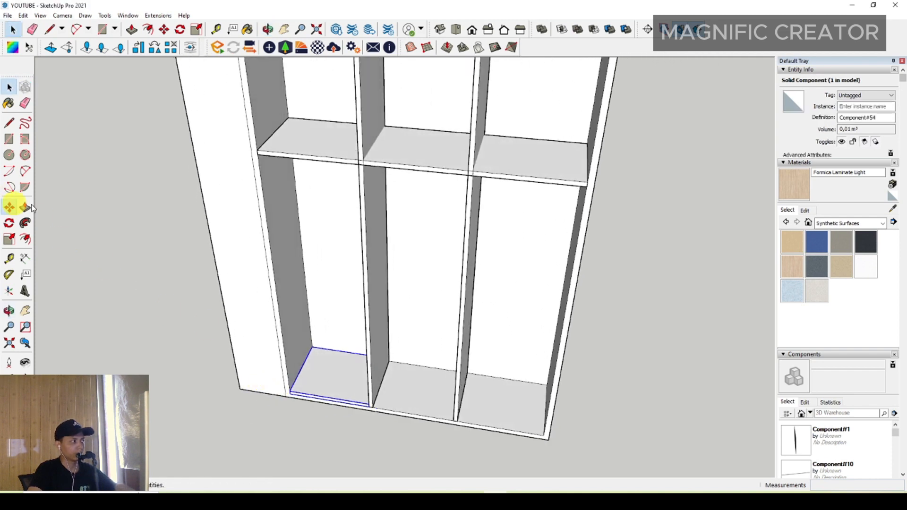
click(10, 207)
scroll(293, 388, up, 1)
click(293, 400)
scroll(249, 381, up, 3)
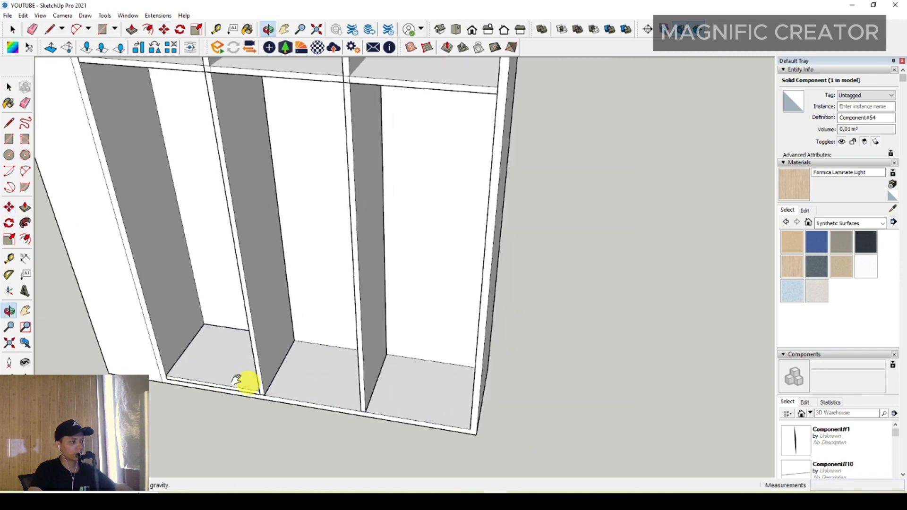
click(386, 350)
key(space)
Copy both shelf boards straight up to just beneath the full-width shelf and divide the distance into 4 equal spacings
scroll(387, 349, down, 2)
mouse_move(388, 352)
middle_down()
mouse_move(413, 400)
mouse_move(349, 407)
mouse_move(397, 356)
middle_up()
ctrl+click(298, 399)
scroll(432, 446, up, 2)
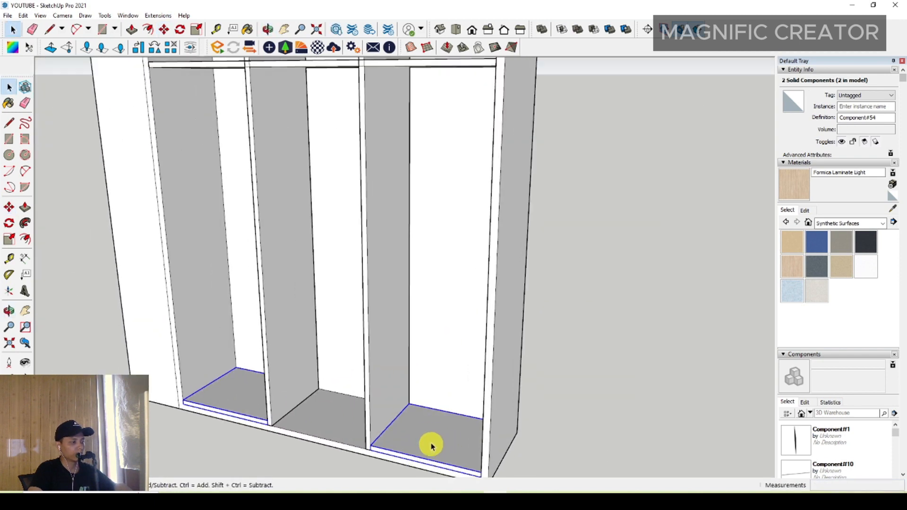
shift+middle_drag(431, 446, 454, 395)
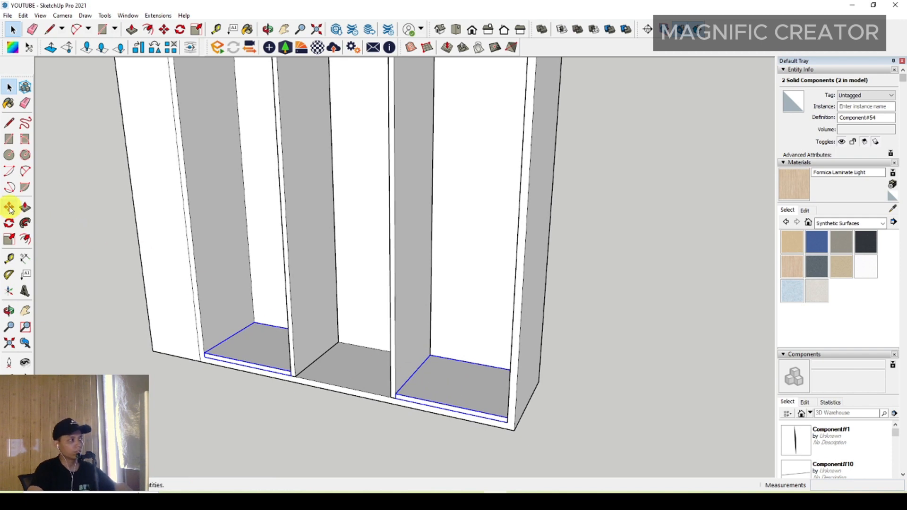
click(444, 359)
scroll(444, 359, down, 5)
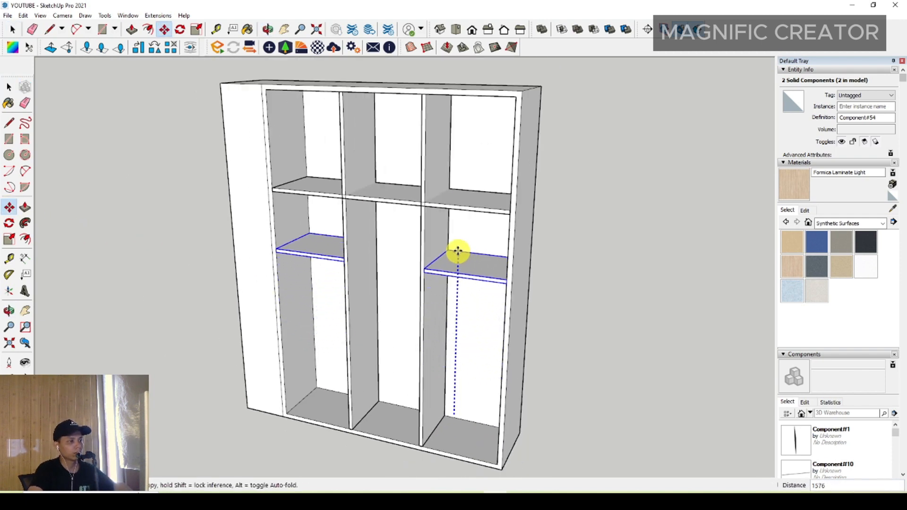
click(459, 211)
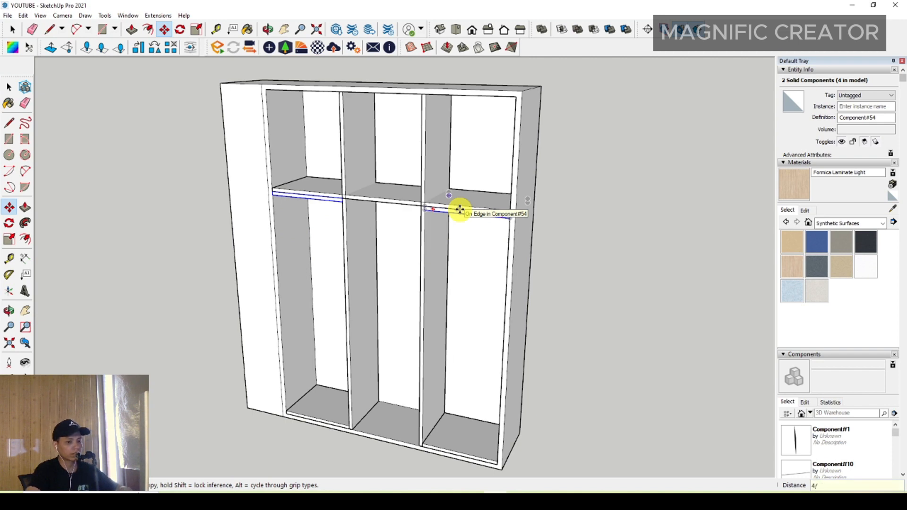
key(Return)
Remove the lowest boards on the floor and the topmost boards beneath the full-width shelf in both outer bays
key(space)
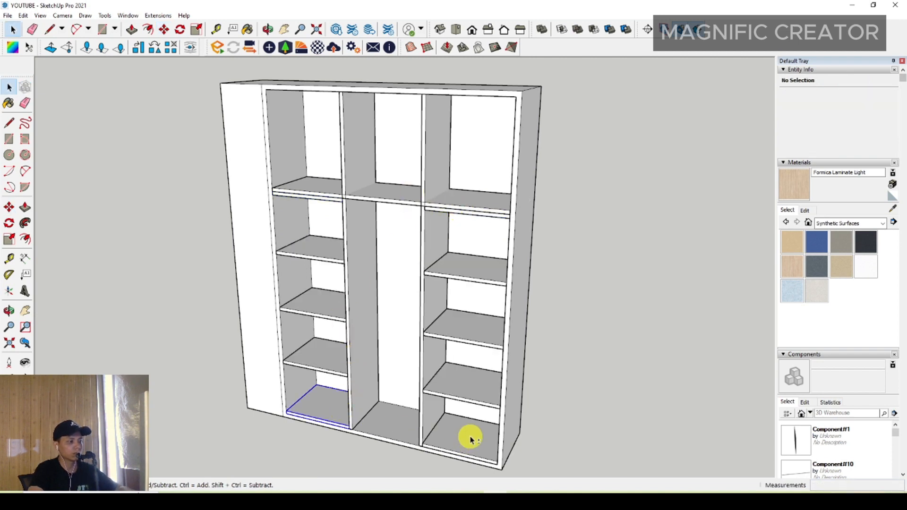
ctrl+click(470, 439)
right_click(457, 435)
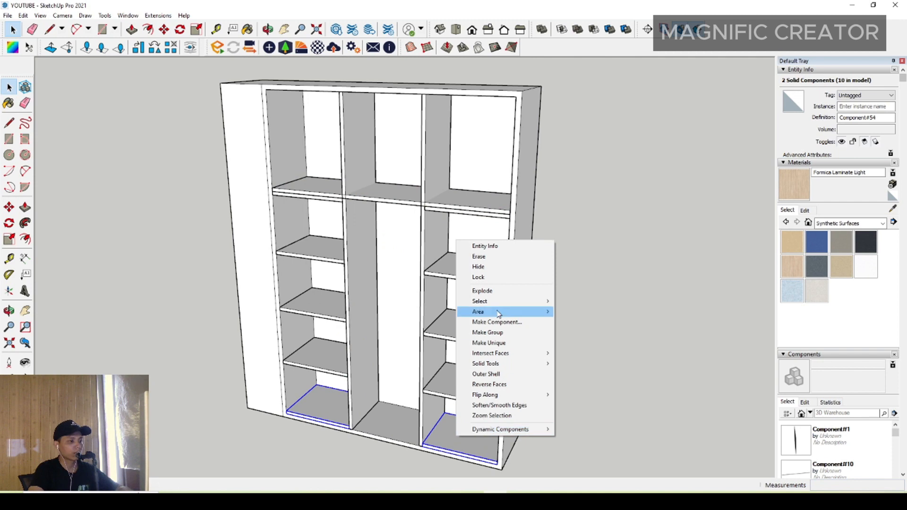
click(479, 266)
scroll(328, 202, up, 3)
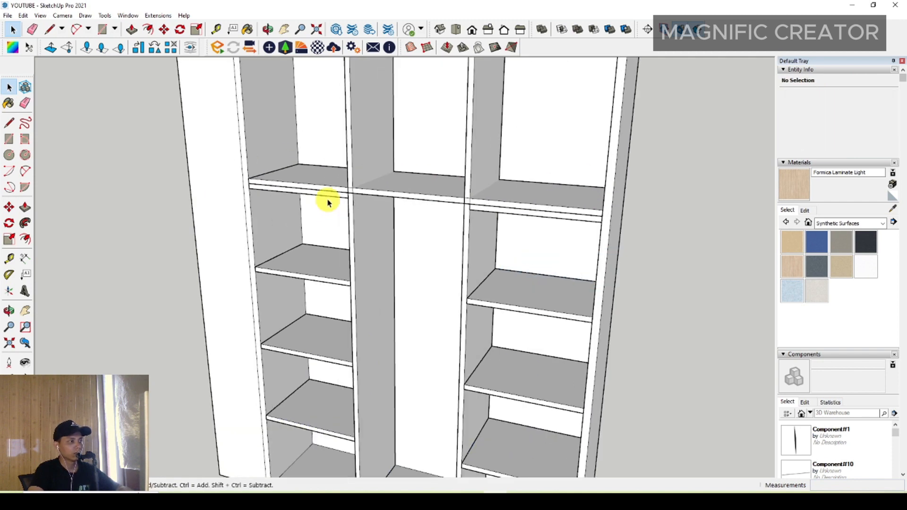
ctrl+click(487, 209)
right_click(488, 208)
click(511, 227)
Draw a small circle on the divider's inner face in the middle bay, below the full-width shelf
scroll(429, 277, down, 2)
middle_drag(430, 280, 399, 298)
scroll(390, 284, up, 5)
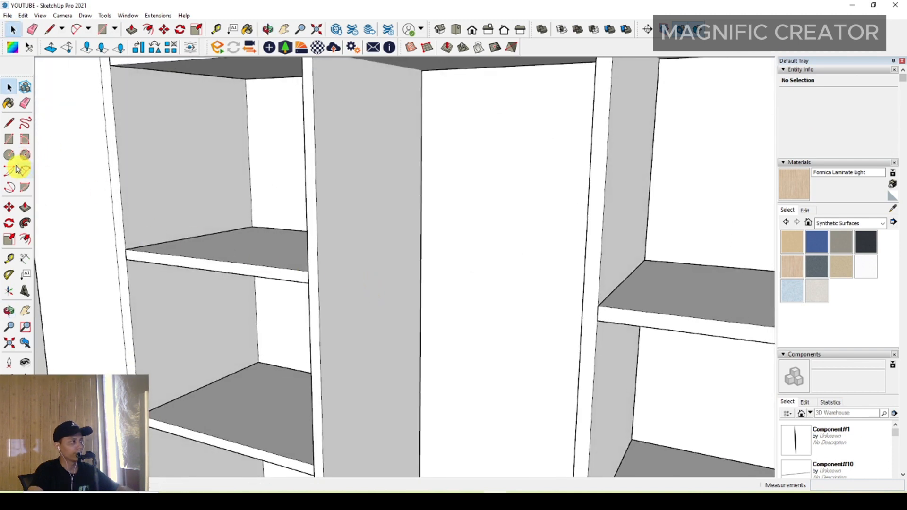
click(10, 156)
scroll(362, 261, up, 3)
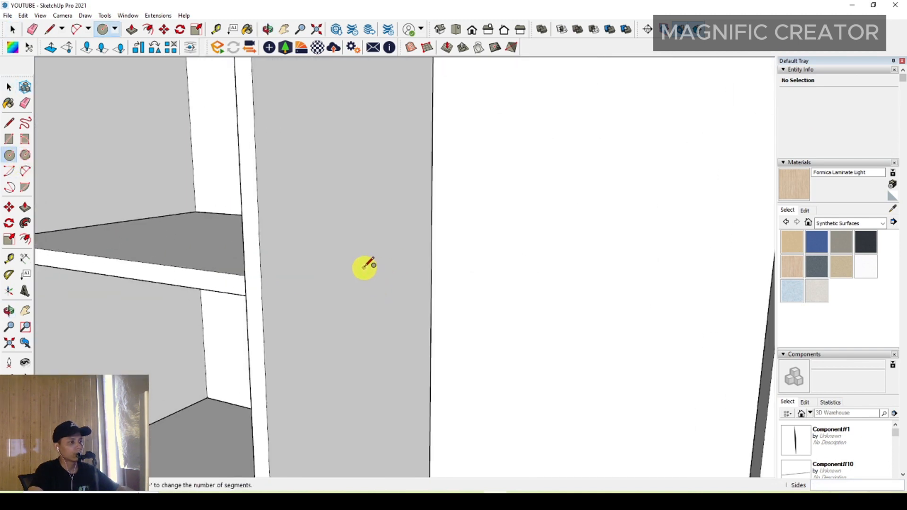
scroll(364, 267, up, 1)
click(366, 263)
Extrude the circle across the middle bay to the opposite divider as a hanging rod and group it
double_click(364, 269)
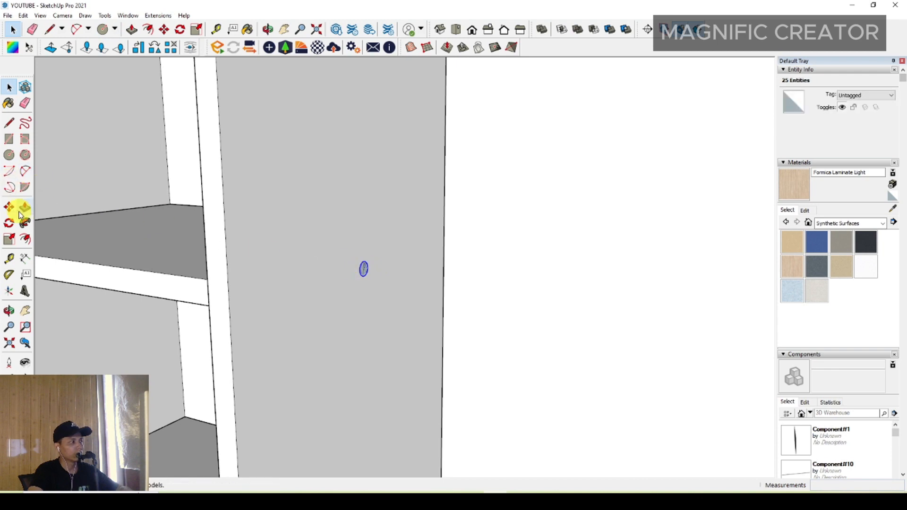
scroll(352, 306, up, 1)
click(364, 262)
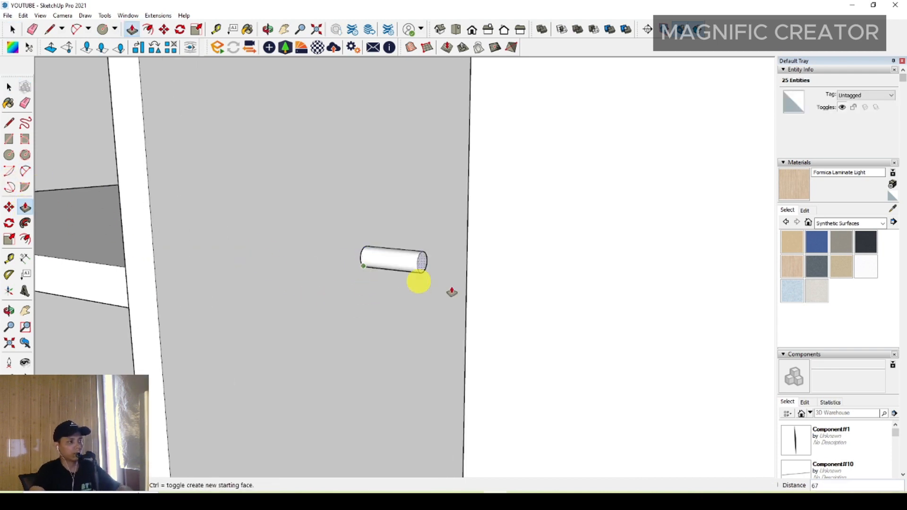
scroll(515, 308, down, 3)
middle_drag(514, 310, 565, 316)
click(734, 245)
key(space)
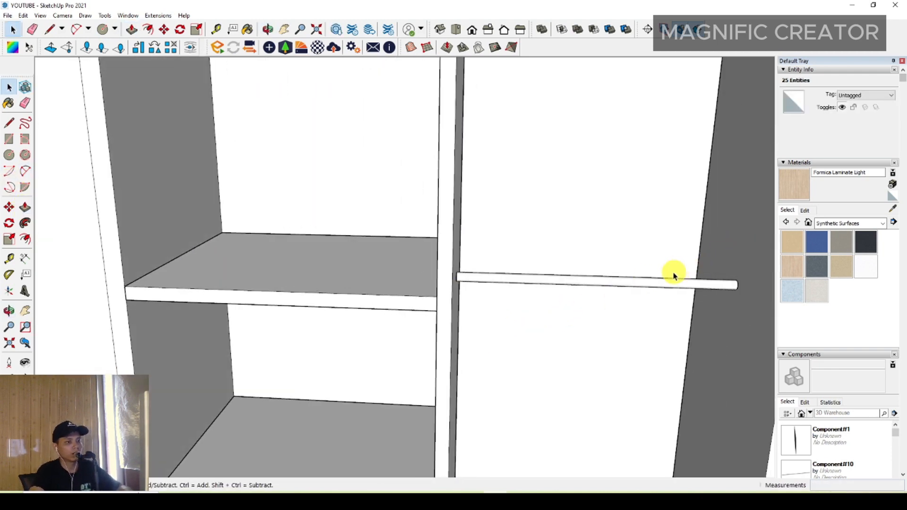
triple_click(667, 281)
right_click(668, 279)
click(696, 362)
Paint the hanging rod with the dark grey Color M07 from the Colors materials
scroll(432, 256, down, 4)
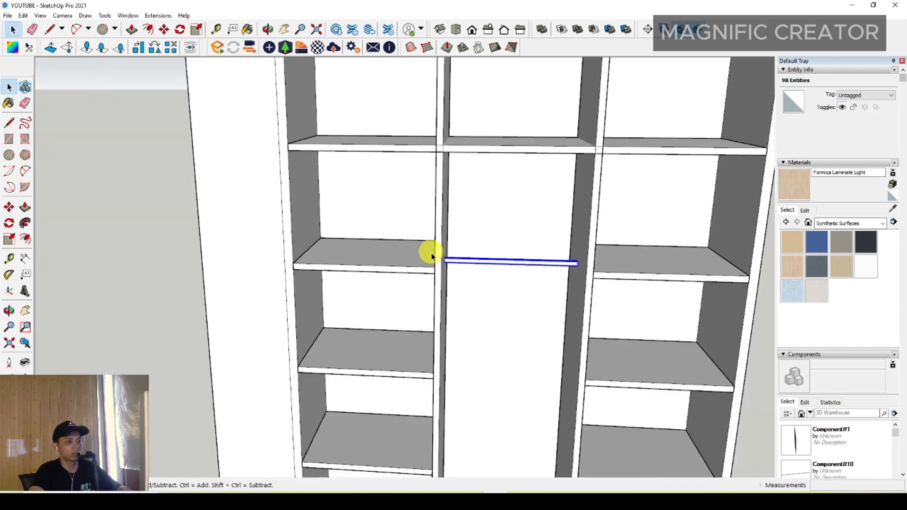
middle_drag(432, 257, 416, 284)
click(890, 225)
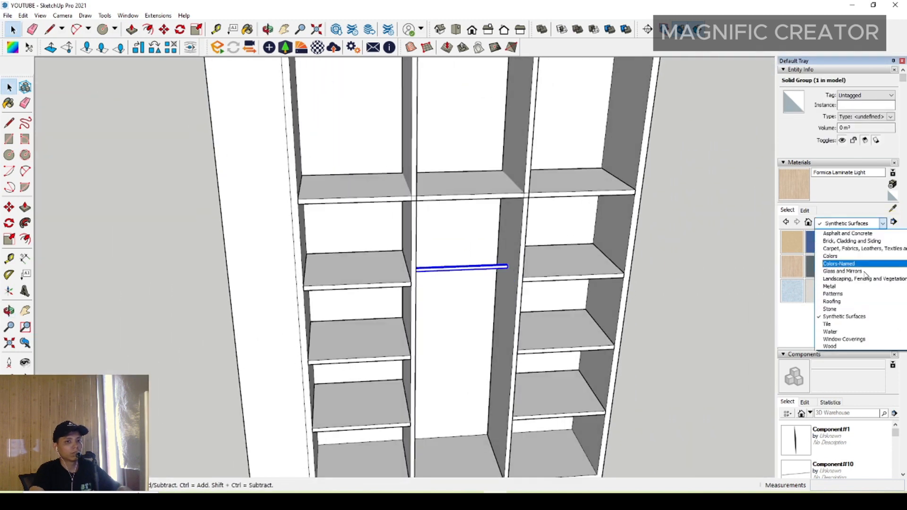
click(835, 279)
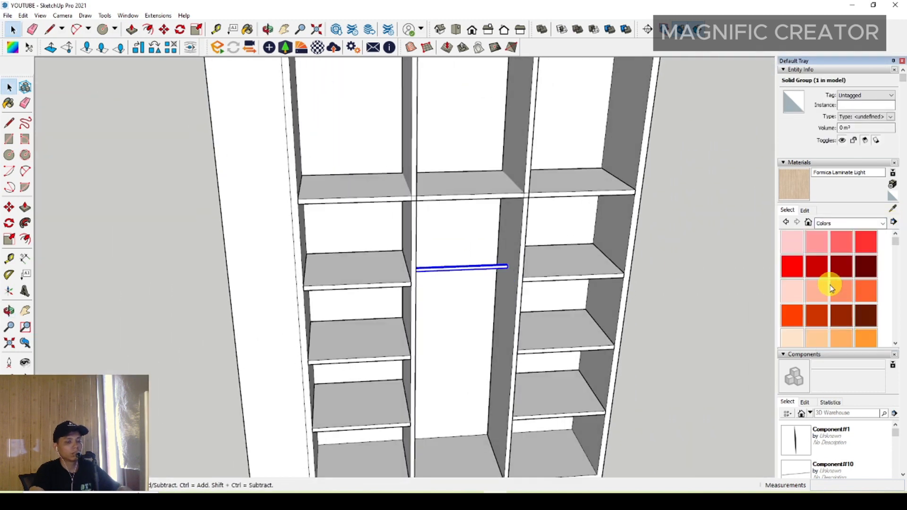
scroll(830, 287, down, 15)
scroll(845, 295, up, 2)
scroll(858, 307, down, 3)
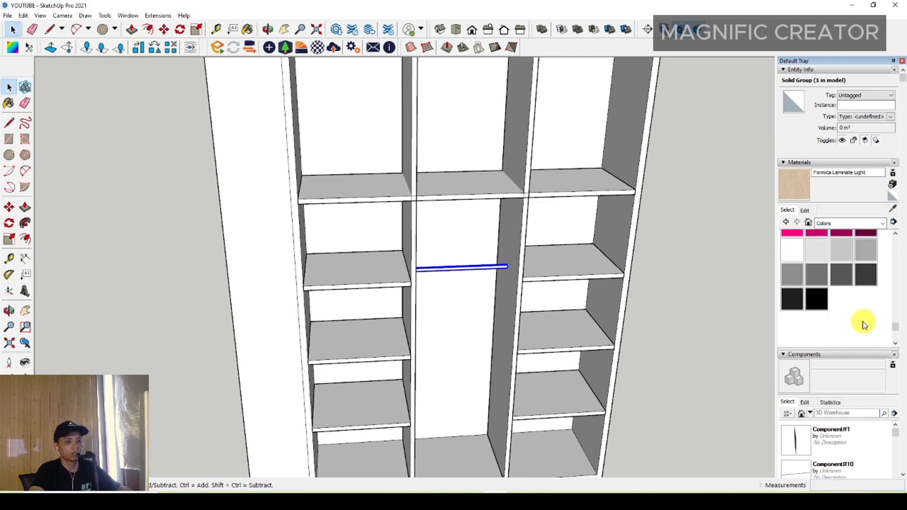
click(866, 273)
scroll(495, 262, up, 3)
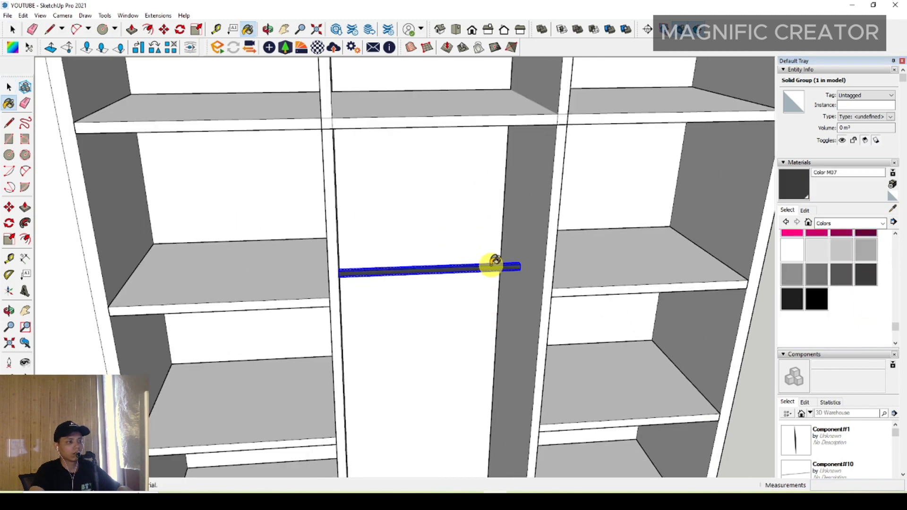
click(495, 262)
Inside the carcass group, push the inner face of the side compartment's front panel through its thickness to open the front
scroll(473, 258, down, 6)
mouse_move(461, 269)
middle_down()
mouse_move(569, 289)
mouse_move(435, 283)
mouse_move(458, 320)
mouse_move(480, 330)
mouse_move(531, 331)
mouse_move(553, 378)
mouse_move(423, 310)
mouse_move(431, 260)
mouse_move(401, 322)
middle_up()
scroll(409, 211, up, 3)
middle_drag(409, 212, 446, 273)
scroll(447, 273, up, 3)
shift+middle_drag(446, 273, 513, 282)
double_click(558, 247)
triple_click(558, 245)
scroll(554, 231, down, 1)
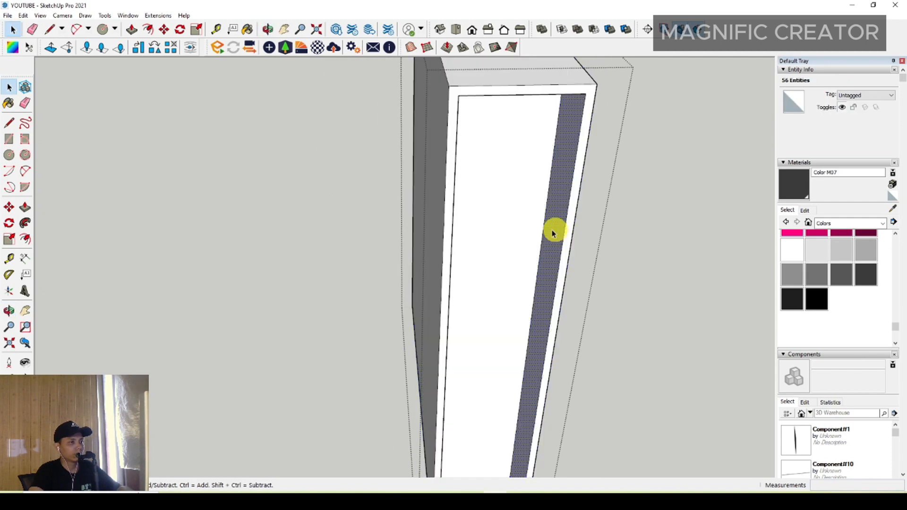
click(25, 207)
scroll(551, 257, up, 2)
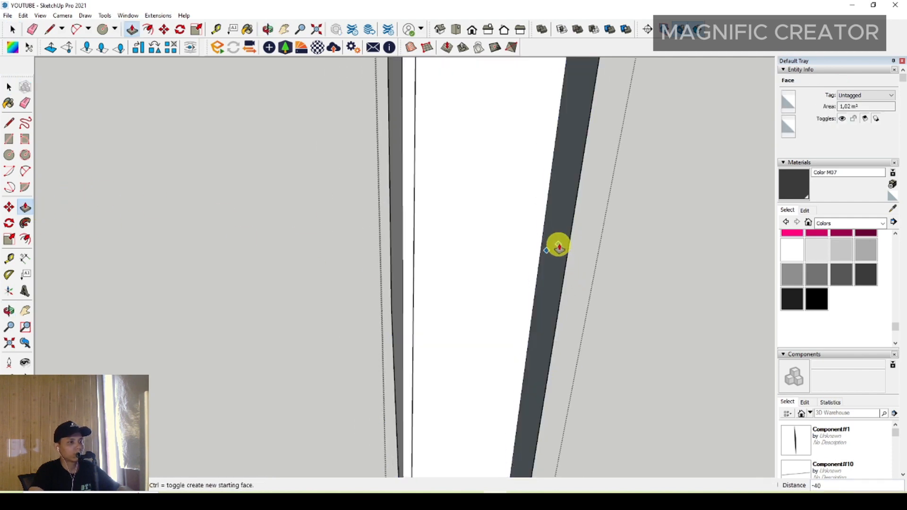
double_click(559, 246)
key(space)
Draw an arc across the outer front corner of the side compartment's floor, joining its front and side edges
scroll(537, 285, down, 1)
scroll(537, 285, down, 2)
middle_drag(537, 285, 376, 320)
scroll(367, 211, down, 2)
scroll(378, 165, up, 3)
middle_drag(379, 164, 405, 199)
scroll(304, 350, down, 4)
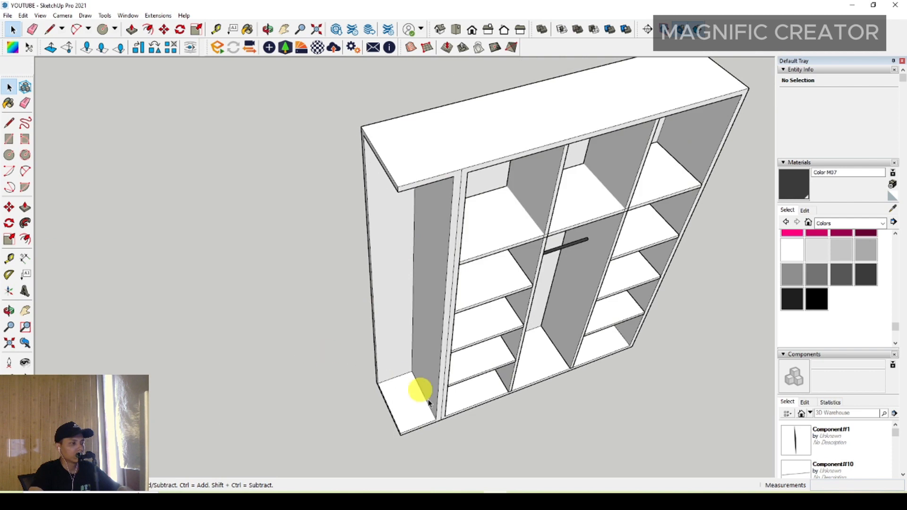
scroll(391, 314, up, 6)
click(379, 331)
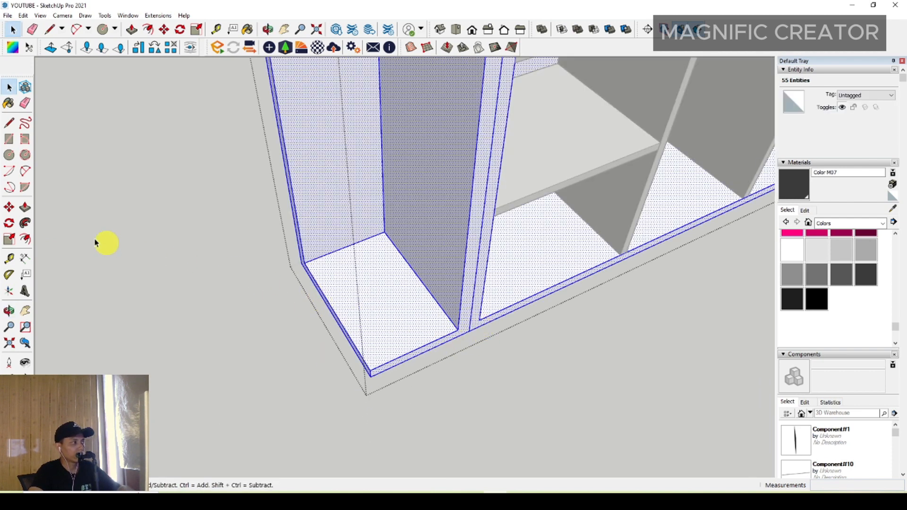
click(25, 171)
scroll(427, 336, up, 1)
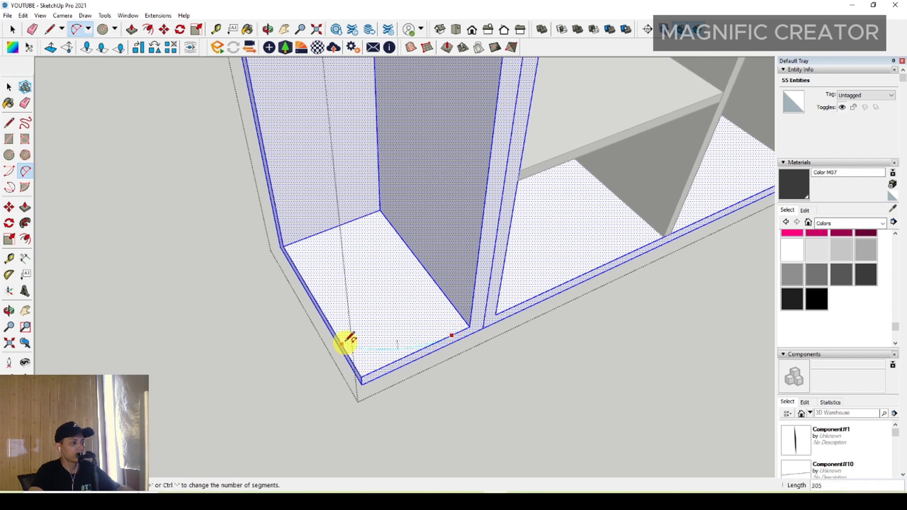
click(321, 307)
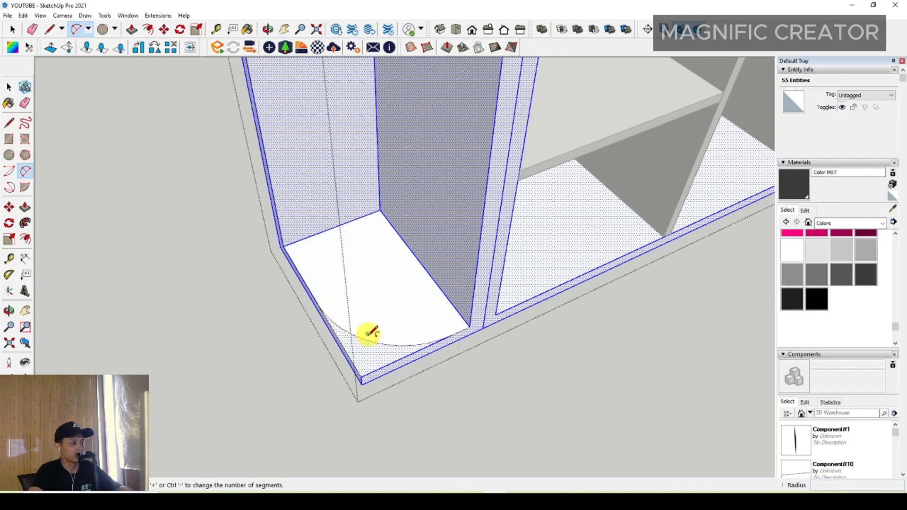
Push the corner area outside the arc down through the floor board to round off the corner
scroll(368, 334, up, 3)
mouse_move(368, 335)
middle_down()
mouse_move(379, 432)
mouse_move(368, 352)
middle_up()
key(space)
click(367, 350)
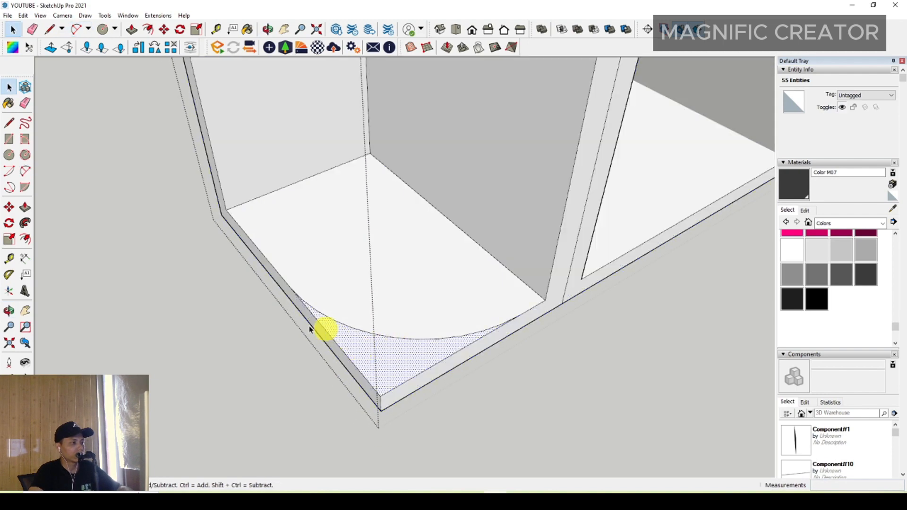
click(29, 204)
scroll(345, 338, up, 1)
click(353, 347)
click(375, 405)
key(space)
scroll(354, 315, down, 3)
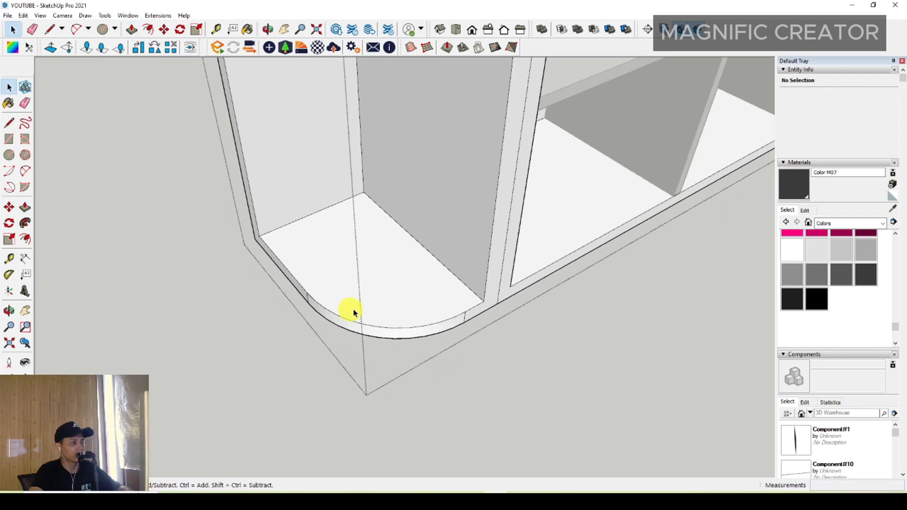
Copy the side compartment's rounded floor face from the carcass group and paste it in place outside the group
scroll(354, 313, down, 1)
click(385, 286)
mouse_move(384, 286)
middle_down()
mouse_move(396, 320)
mouse_move(390, 299)
middle_up()
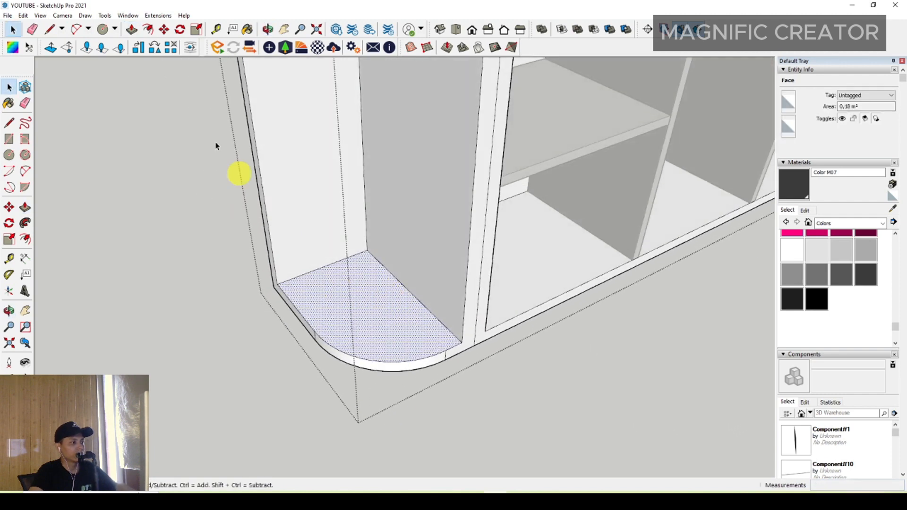
click(23, 15)
click(209, 324)
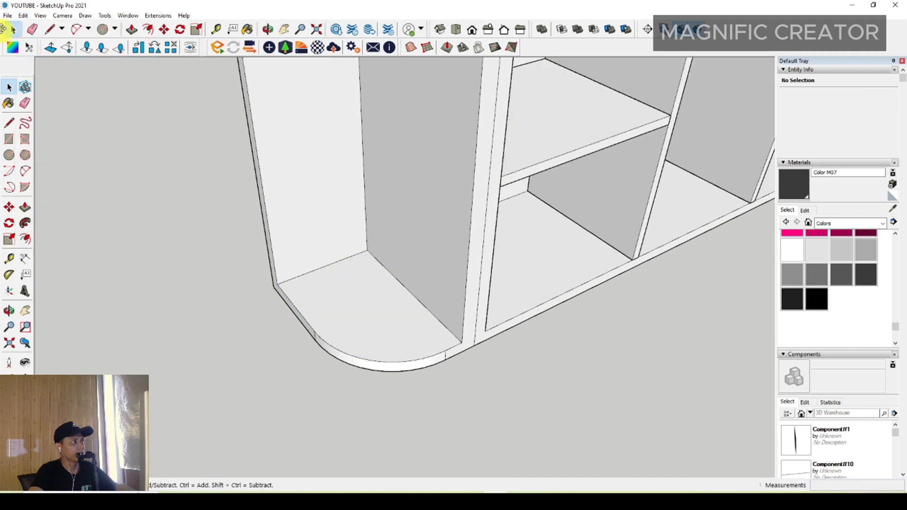
click(23, 16)
click(36, 75)
middle_drag(265, 251, 189, 268)
Extrude the pasted rounded face 20 mm upward to form a shelf board
click(25, 207)
scroll(377, 382, up, 1)
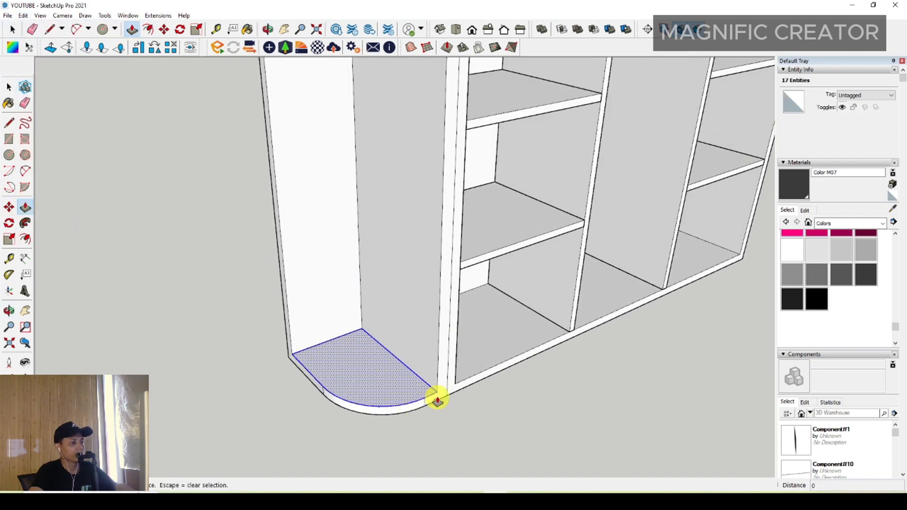
click(437, 393)
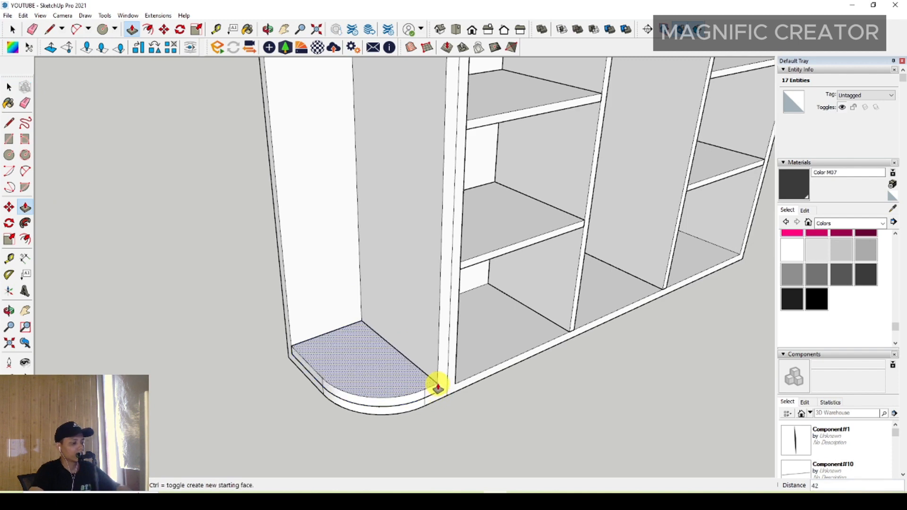
click(437, 387)
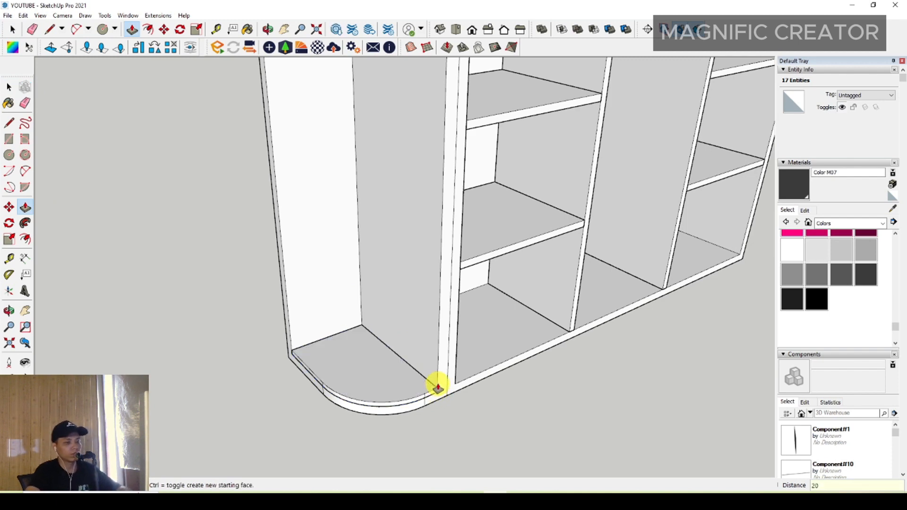
Group the whole rounded board and turn the group into a component, keeping the default definition settings
key(space)
double_click(403, 385)
right_click(402, 384)
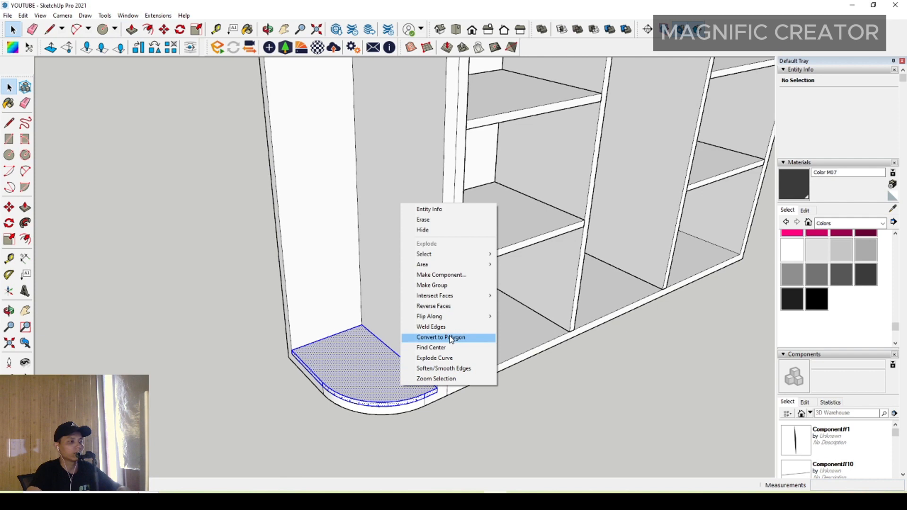
click(427, 285)
right_click(377, 365)
click(414, 280)
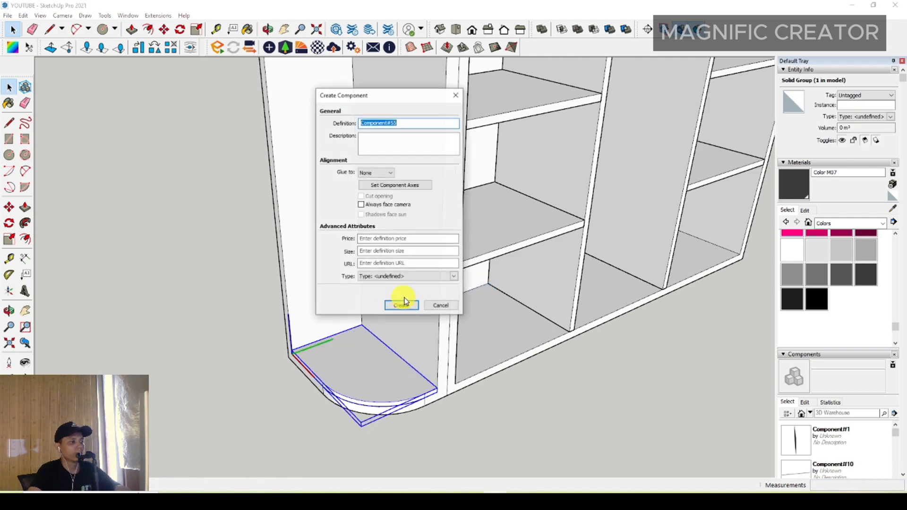
click(402, 306)
Copy the rounded shelf straight up 2900 mm to the top board and divide the distance into 8 equal spacings
middle_drag(399, 419, 326, 407)
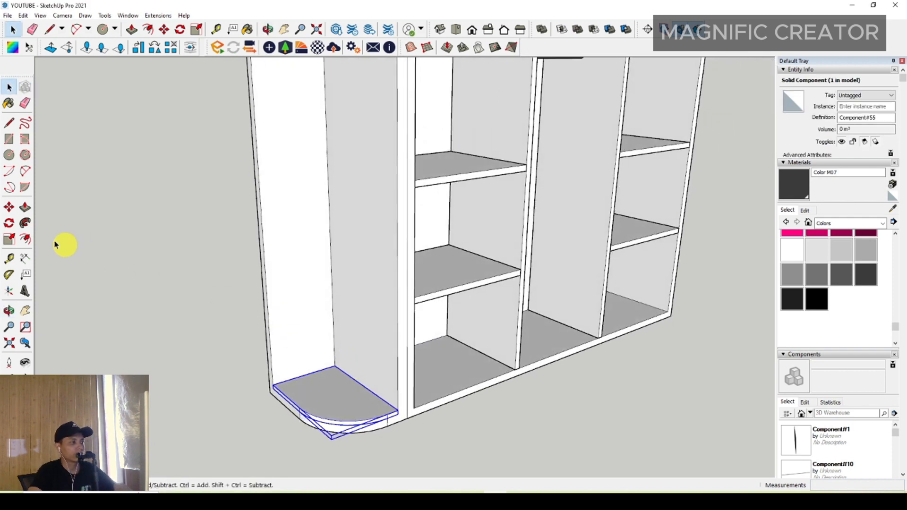
click(9, 207)
scroll(399, 403, up, 2)
click(399, 414)
scroll(398, 348, down, 8)
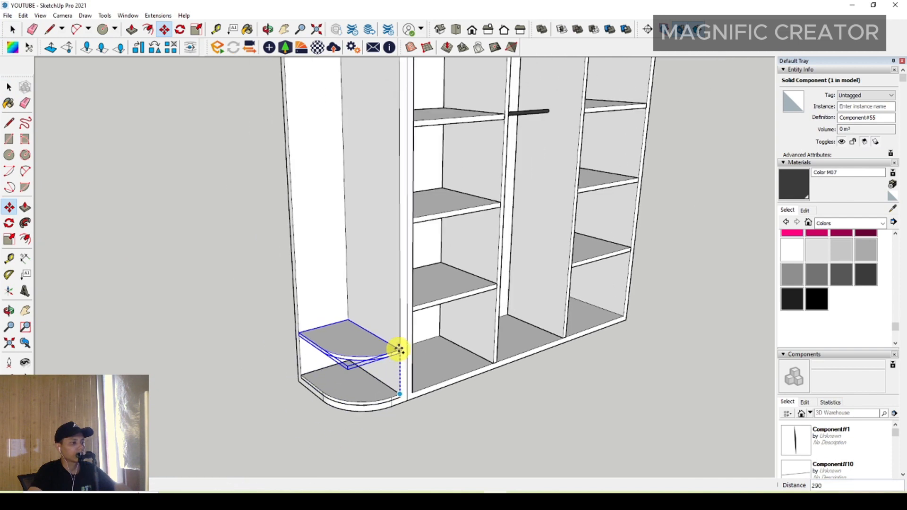
scroll(419, 347, up, 2)
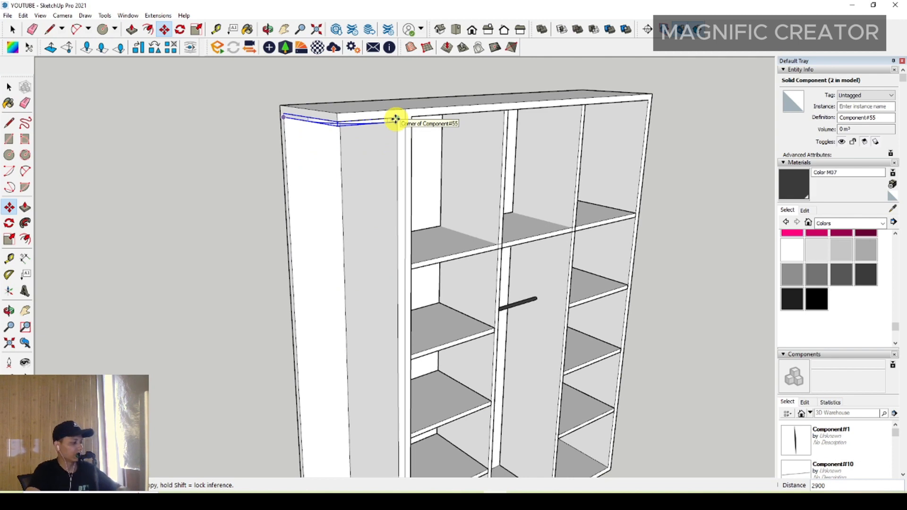
key(Return)
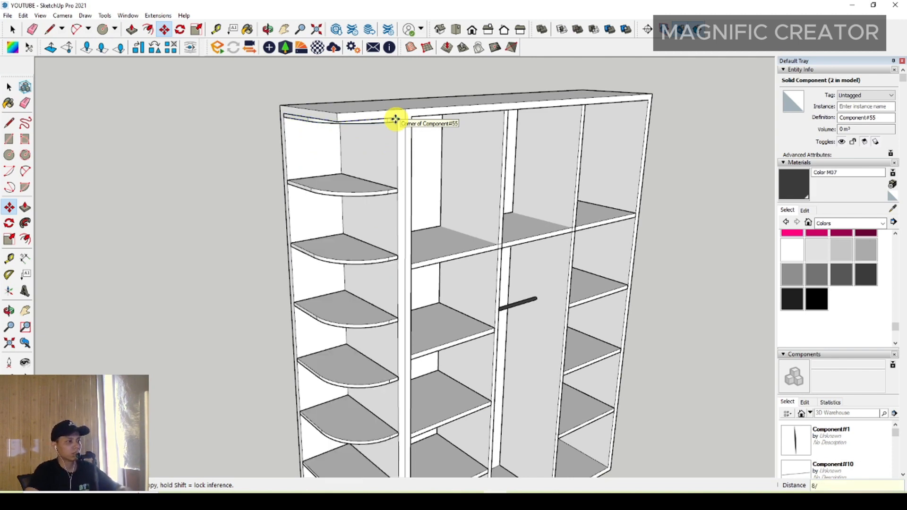
Erase the surplus lowest and highest rounded shelves lying against the side compartment's floor and top board
key(space)
scroll(352, 268, down, 4)
middle_drag(353, 269, 415, 388)
scroll(348, 390, up, 3)
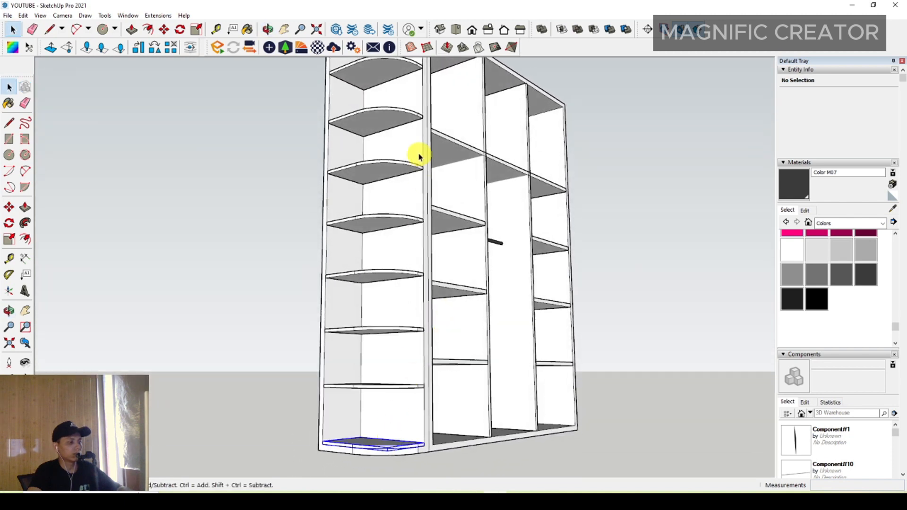
middle_drag(418, 156, 367, 156)
ctrl+click(367, 115)
right_click(368, 114)
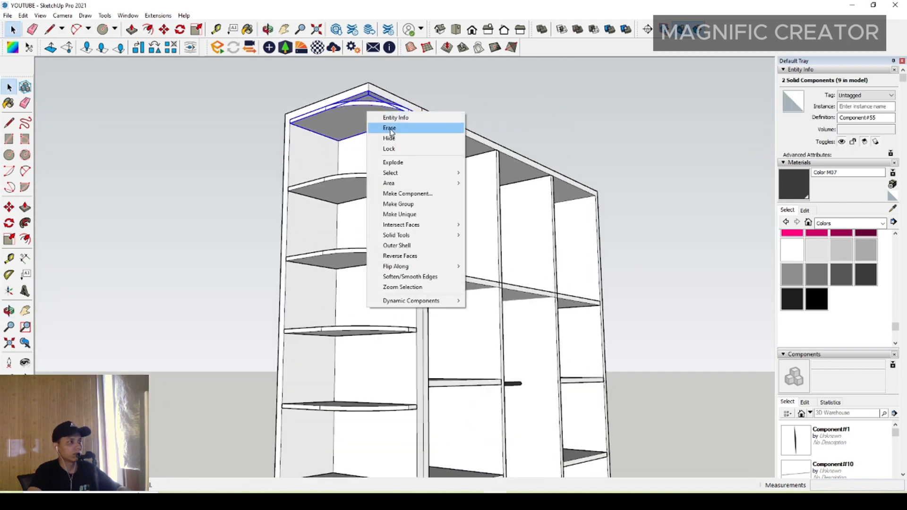
click(389, 128)
mouse_move(385, 202)
middle_down()
mouse_move(415, 288)
mouse_move(304, 263)
mouse_move(353, 340)
mouse_move(360, 396)
middle_up()
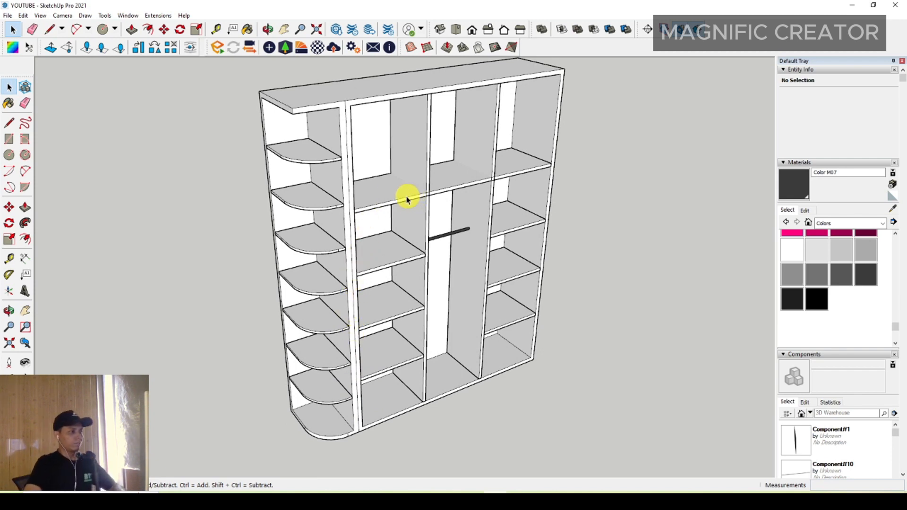
middle_drag(407, 200, 368, 242)
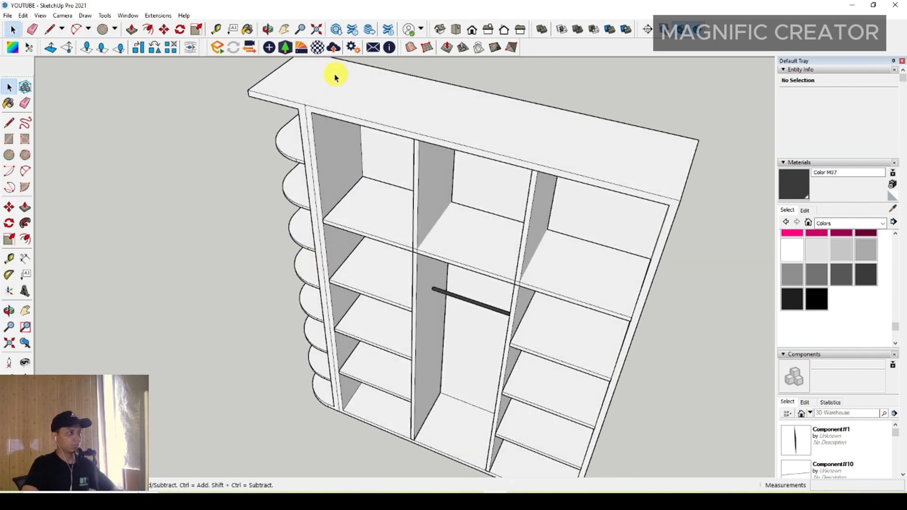
scroll(313, 105, up, 3)
click(312, 109)
double_click(311, 110)
click(312, 111)
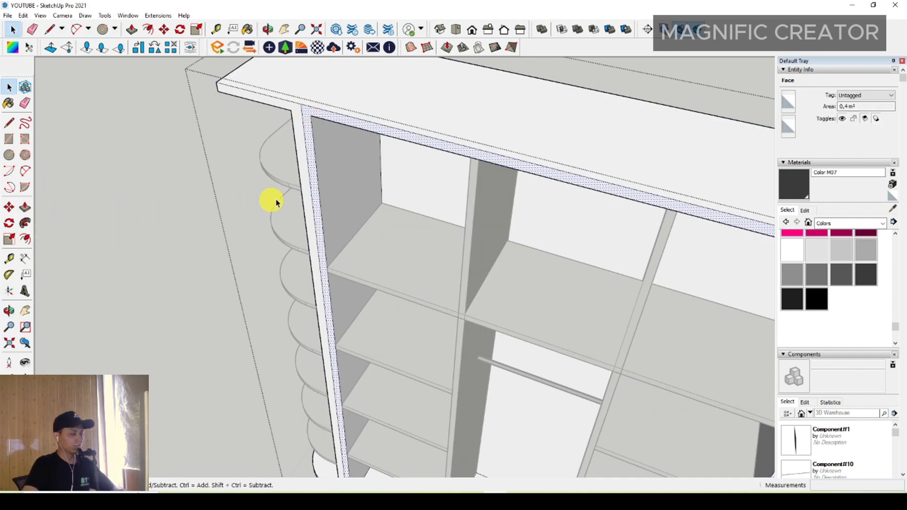
scroll(401, 196, down, 6)
click(658, 299)
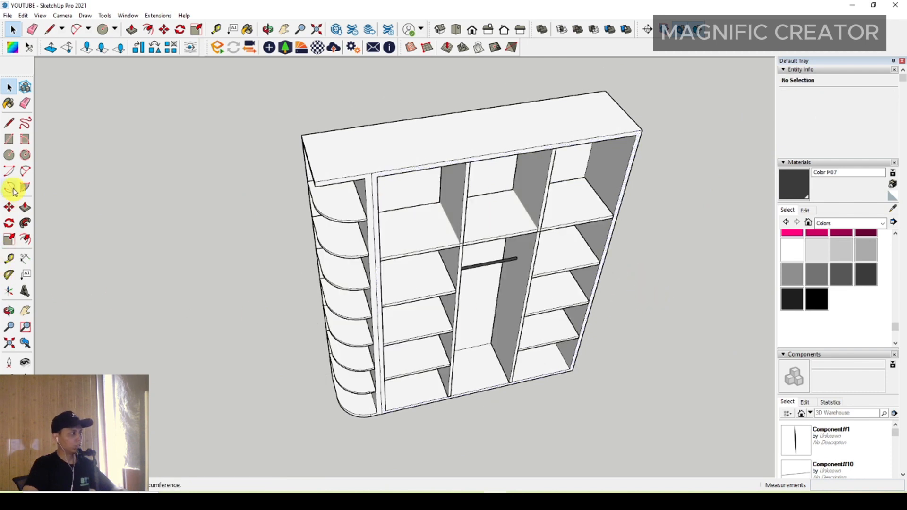
Draw a full-height rectangle about 713 mm wide over the end bay's front, from the carcass's outer bottom corner to the divider's midline
click(8, 142)
scroll(531, 405, up, 8)
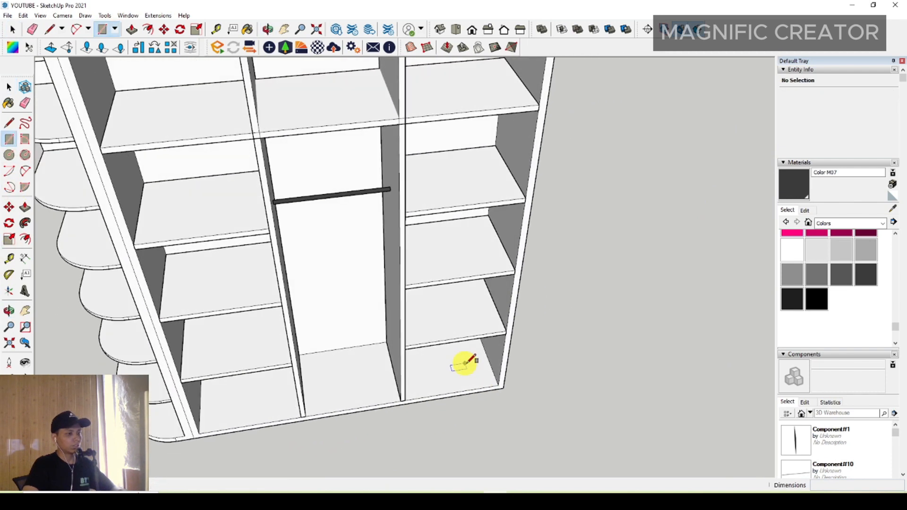
scroll(442, 318, down, 8)
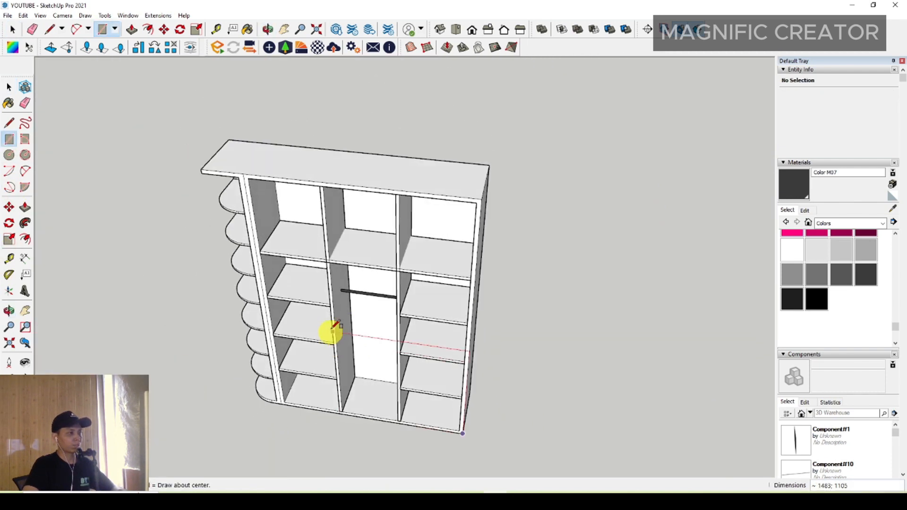
scroll(397, 206, up, 7)
scroll(397, 206, up, 5)
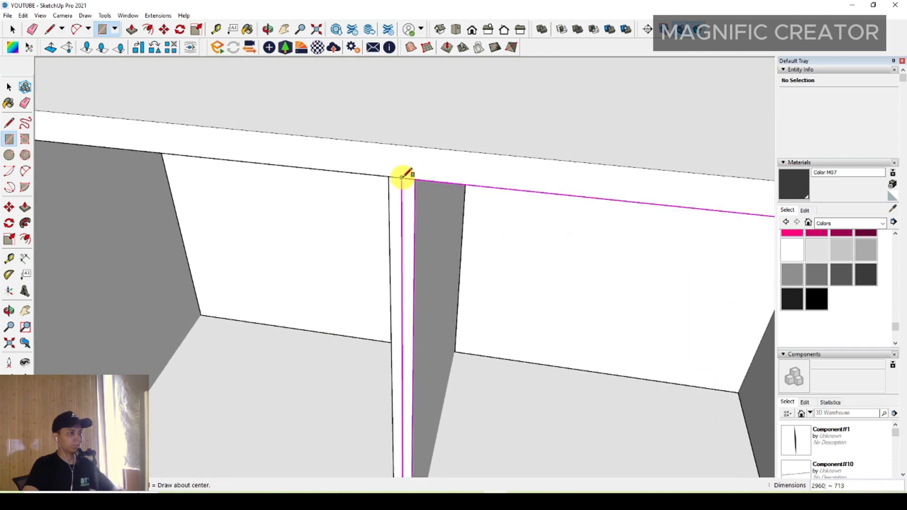
scroll(401, 178, up, 1)
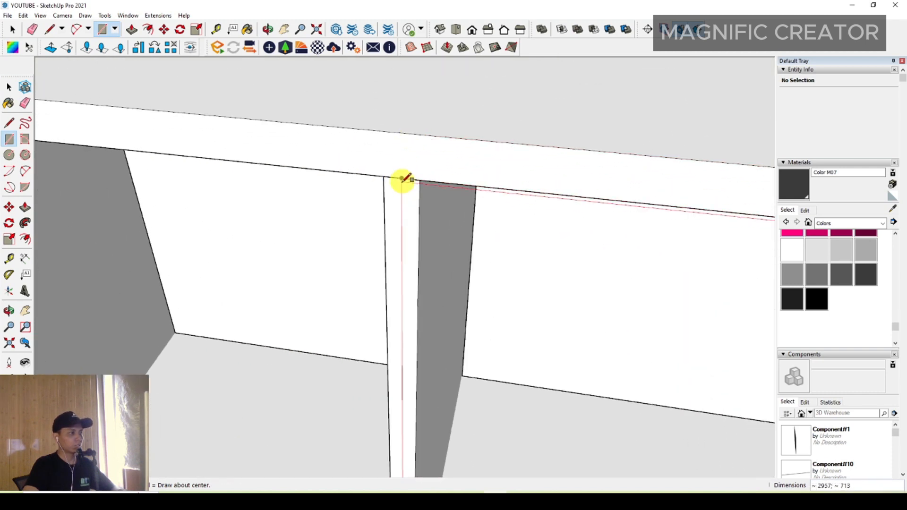
key(space)
Extrude the rectangle over the end bay 30 mm outward to form a door panel
scroll(404, 156, down, 6)
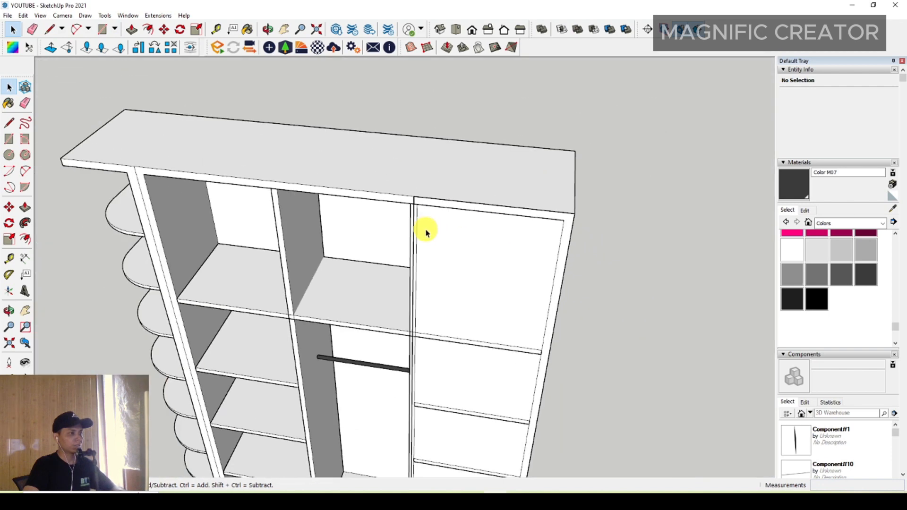
middle_drag(425, 232, 502, 274)
click(502, 277)
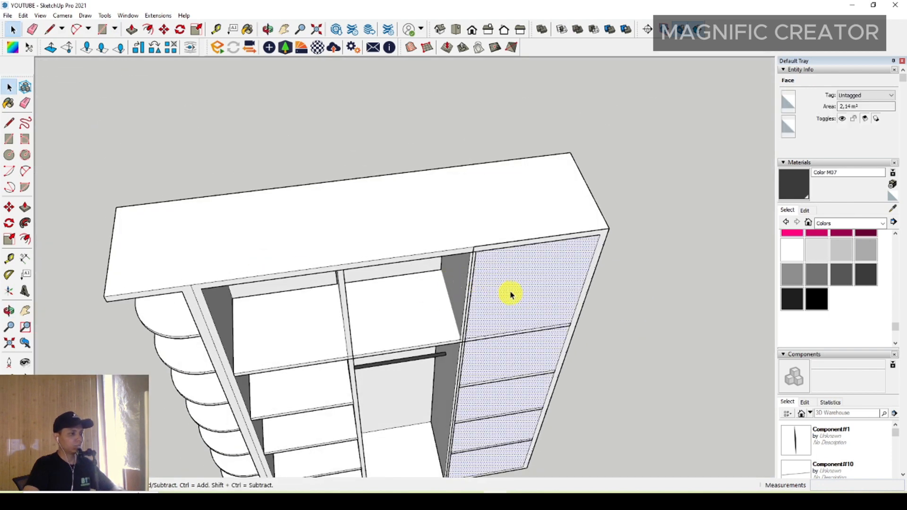
key(p)
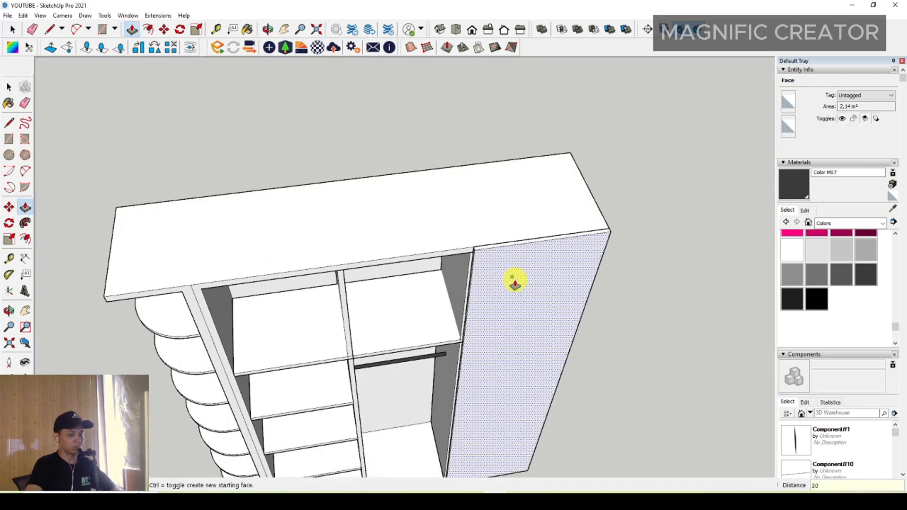
Group the door panel's geometry and convert the group into a component with the default settings
key(space)
triple_click(513, 281)
right_click(510, 280)
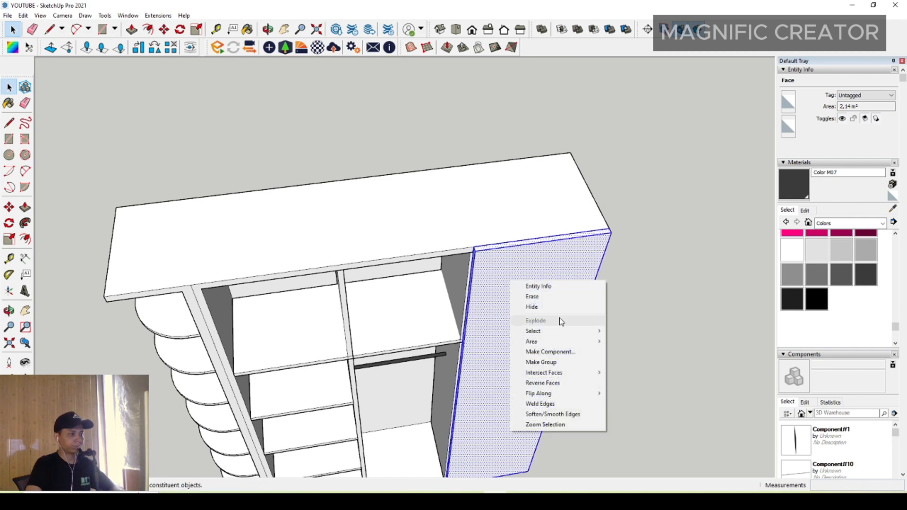
click(556, 364)
scroll(496, 324, down, 3)
middle_drag(496, 324, 509, 326)
scroll(548, 255, up, 4)
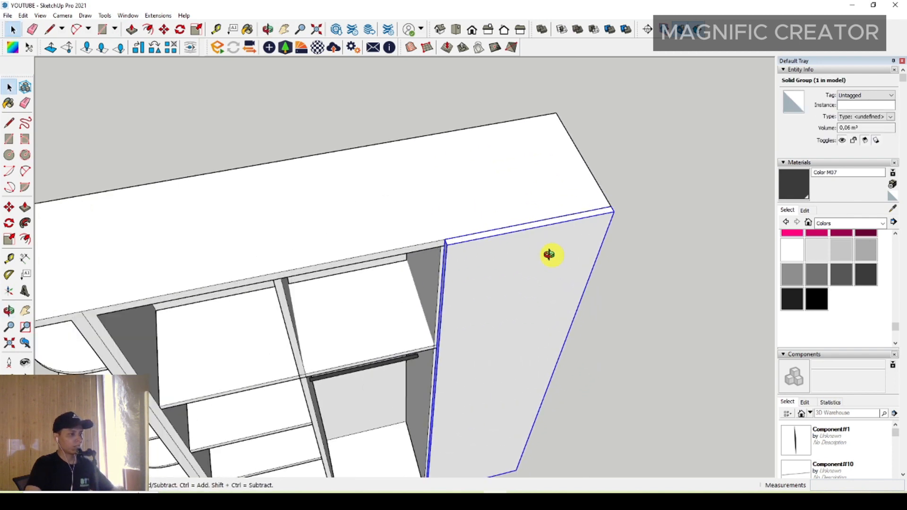
middle_drag(549, 254, 69, 198)
right_click(449, 319)
click(478, 400)
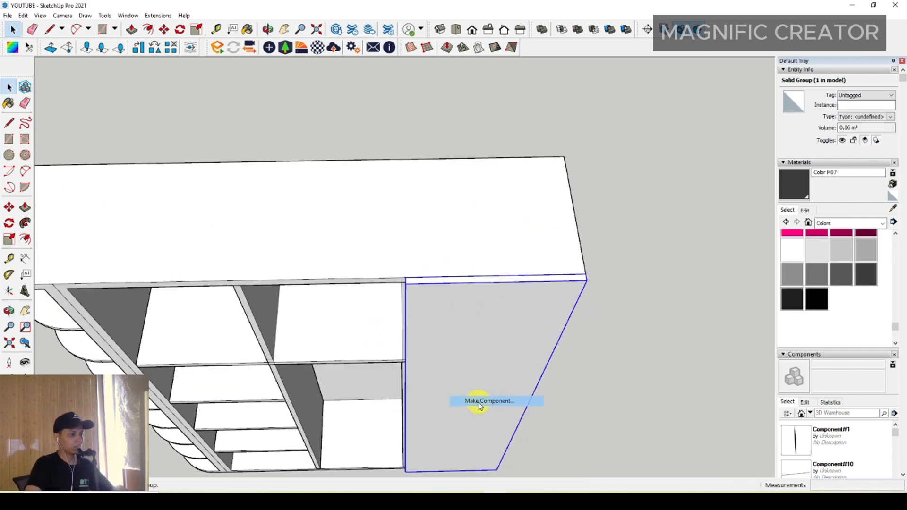
click(402, 305)
Copy the door component along the front to the opposite end of the main compartment, beside the rounded shelves
key(m)
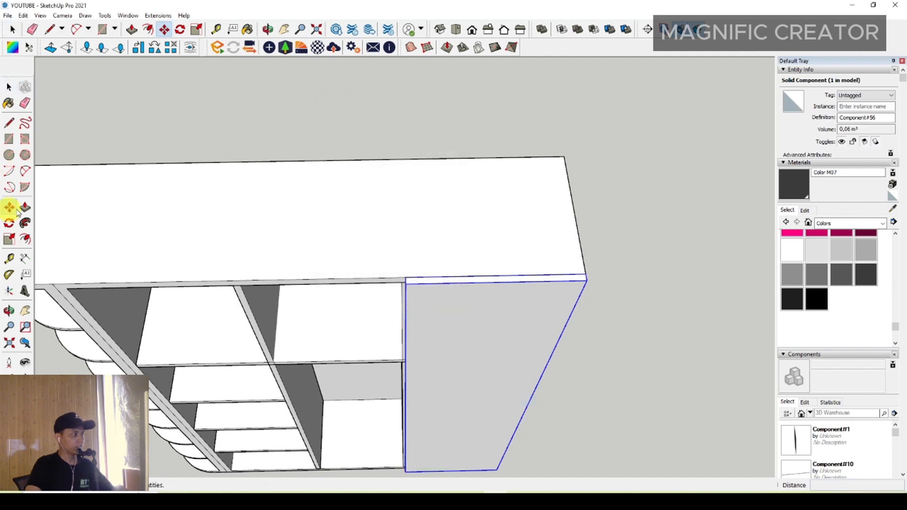
scroll(416, 284, up, 1)
click(400, 282)
scroll(417, 286, down, 2)
shift+middle_drag(210, 298, 496, 260)
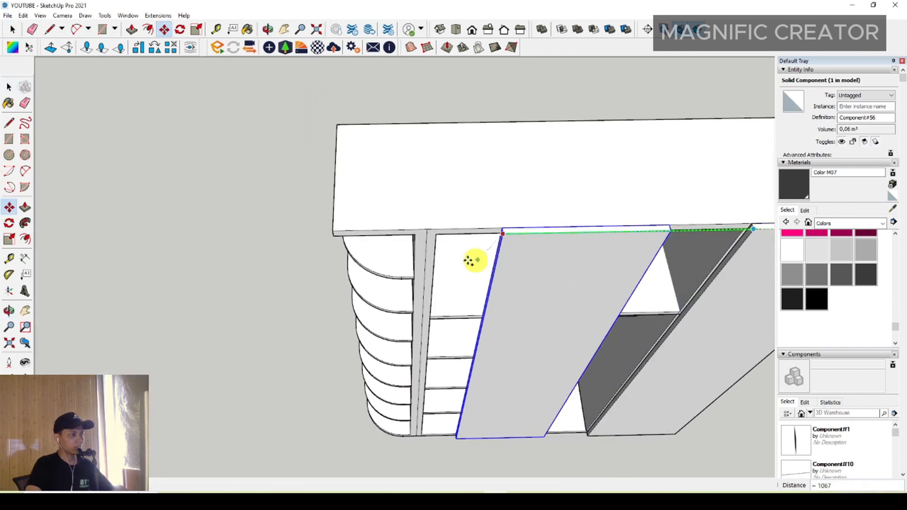
scroll(469, 257, up, 4)
scroll(510, 279, down, 3)
middle_drag(515, 279, 347, 209)
scroll(330, 176, up, 2)
middle_drag(330, 176, 316, 201)
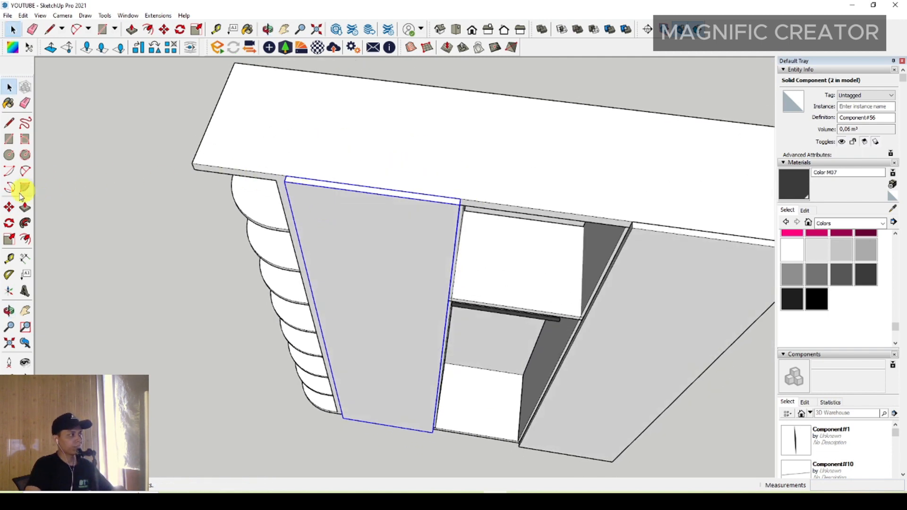
Copy that door edge to edge along the front to cover the middle bay
click(9, 207)
scroll(283, 179, up, 2)
click(282, 177)
key(ctrl)
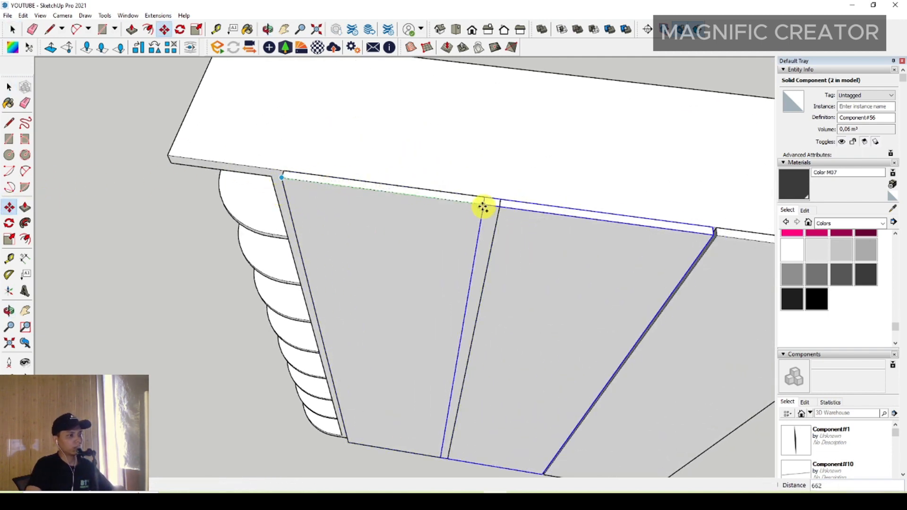
click(496, 207)
key(space)
middle_drag(512, 222, 376, 188)
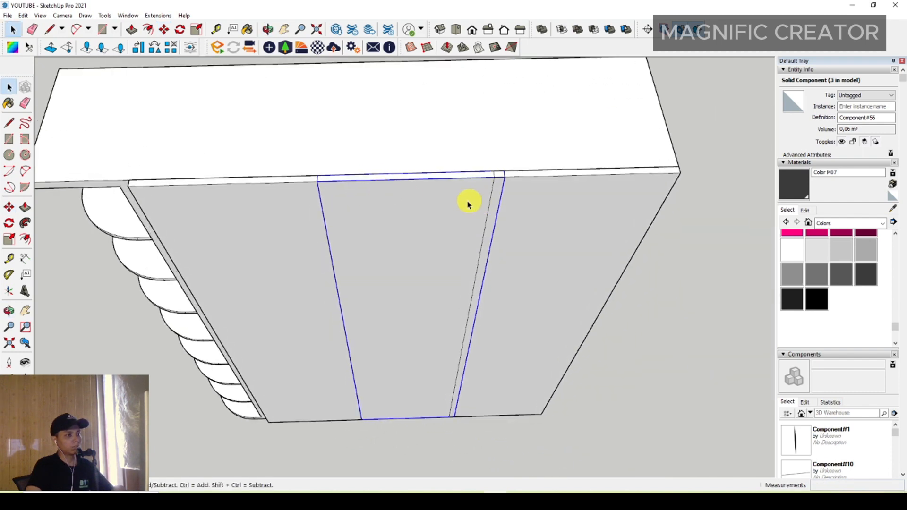
Make the middle door component unique so it can be edited independently of the other doors
mouse_move(468, 204)
middle_down()
mouse_move(432, 206)
mouse_move(464, 192)
middle_up()
right_click(462, 173)
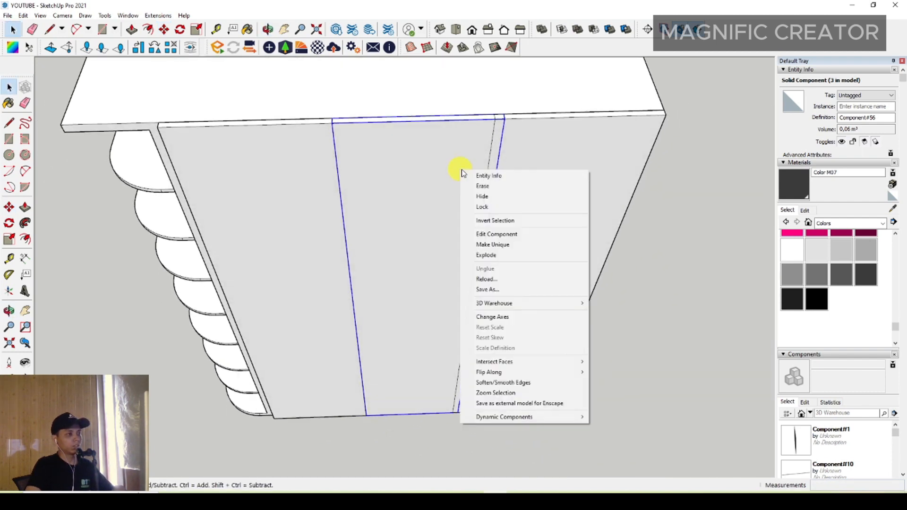
click(492, 244)
Push the middle door's overlapping side face back to meet the edge of the end door, inside the middle door component
double_click(446, 180)
middle_drag(417, 191, 400, 167)
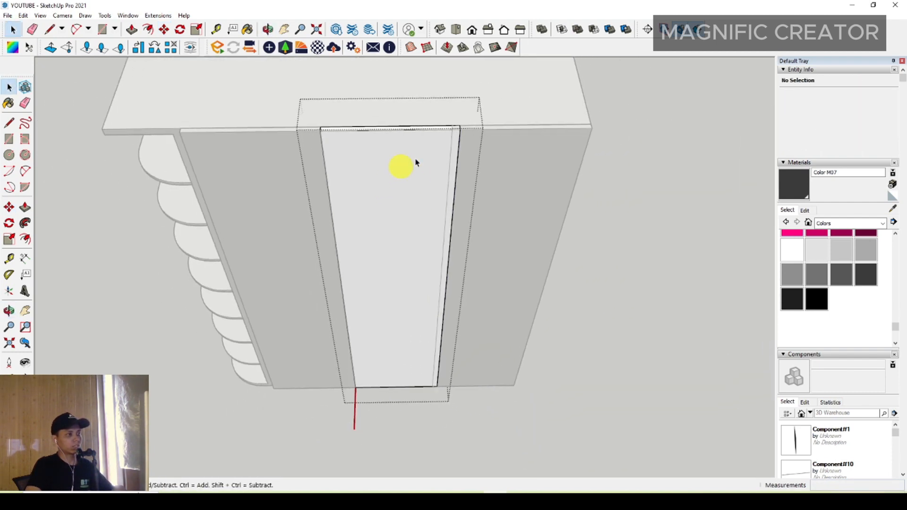
drag(405, 113, 536, 451)
scroll(462, 144, up, 3)
key(p)
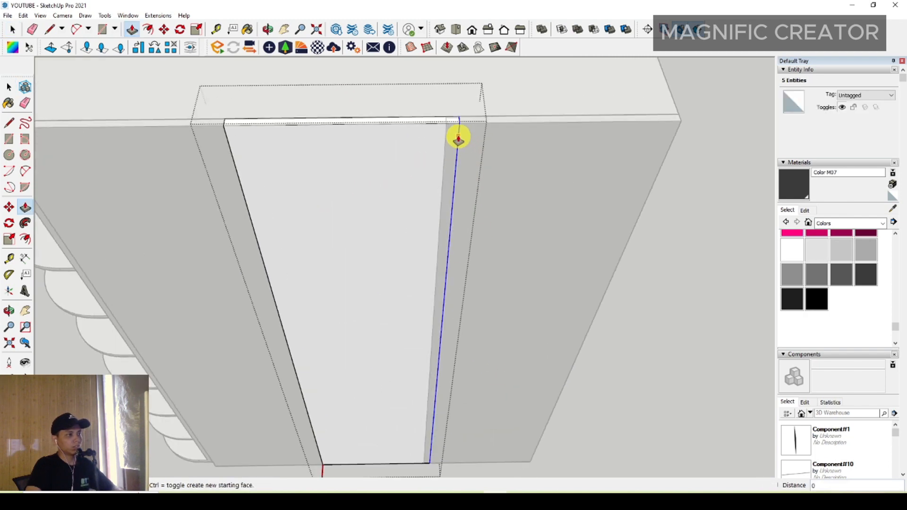
click(459, 137)
click(447, 137)
key(space)
scroll(400, 201, down, 1)
middle_drag(400, 201, 456, 190)
click(655, 252)
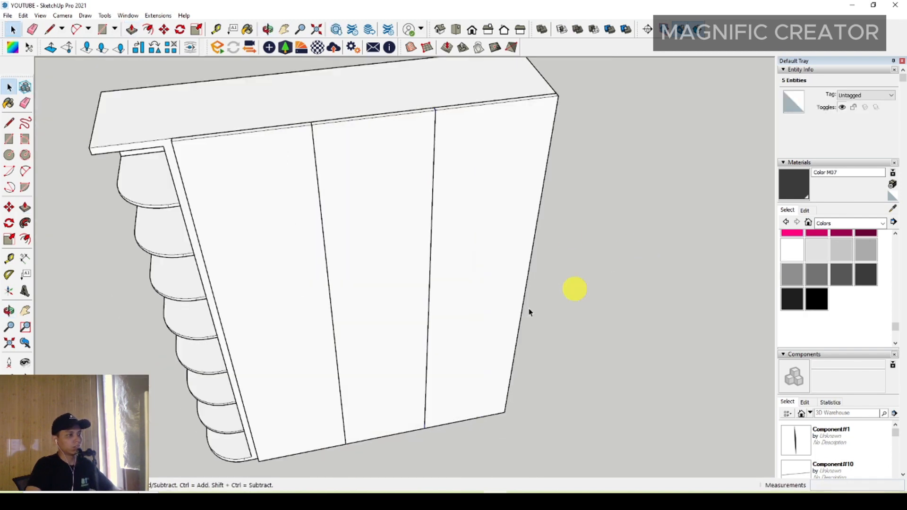
middle_drag(529, 312, 355, 260)
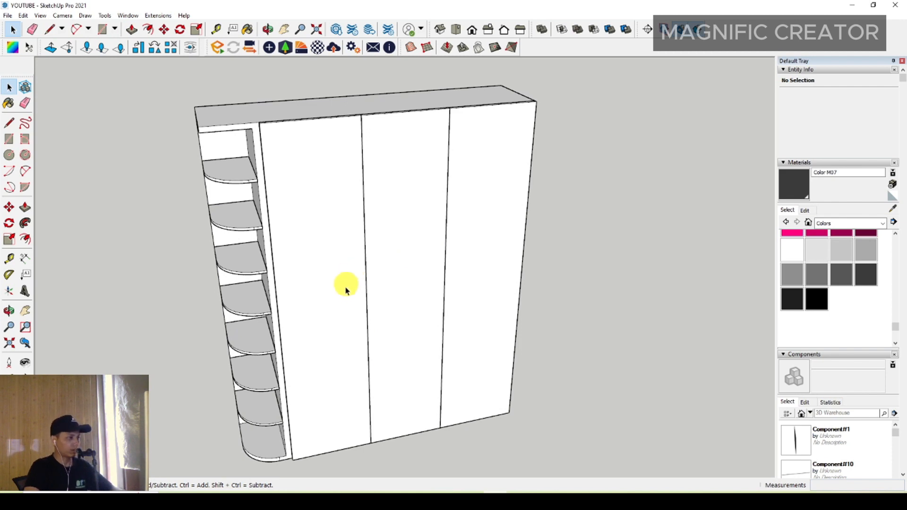
middle_drag(350, 302, 371, 252)
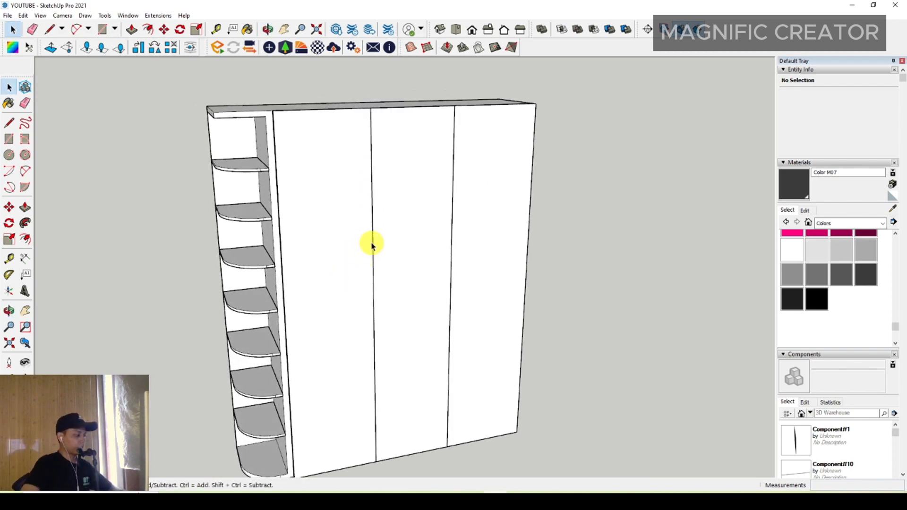
middle_drag(345, 306, 400, 266)
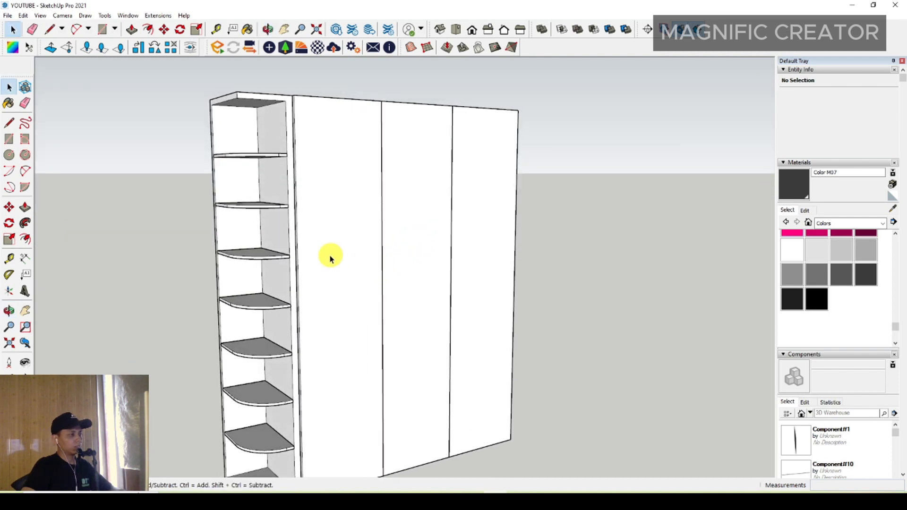
click(7, 141)
click(302, 453)
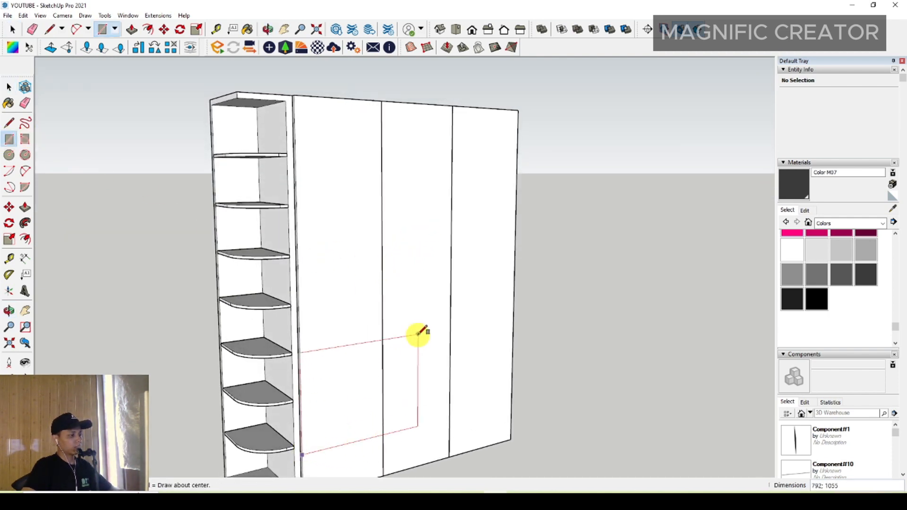
scroll(399, 357, down, 2)
shift+middle_drag(391, 365, 390, 310)
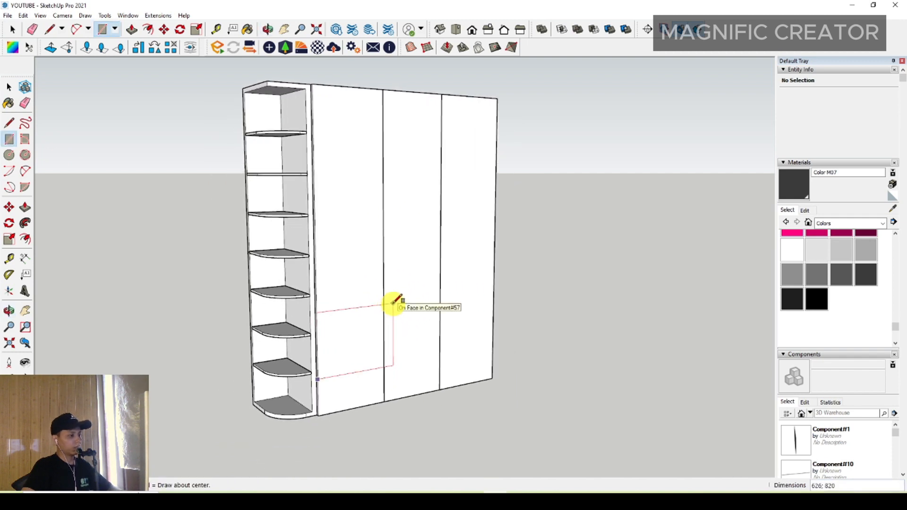
key(space)
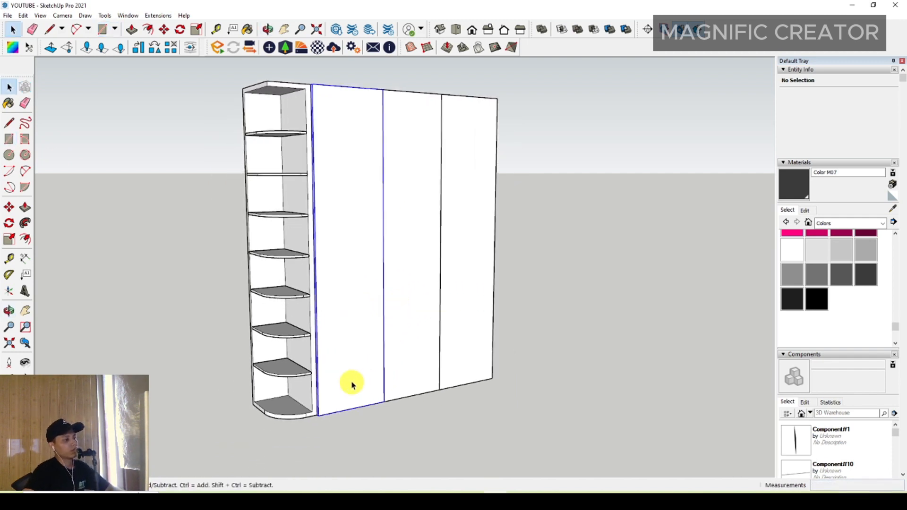
Make the door component beside the rounded shelves unique
click(381, 392)
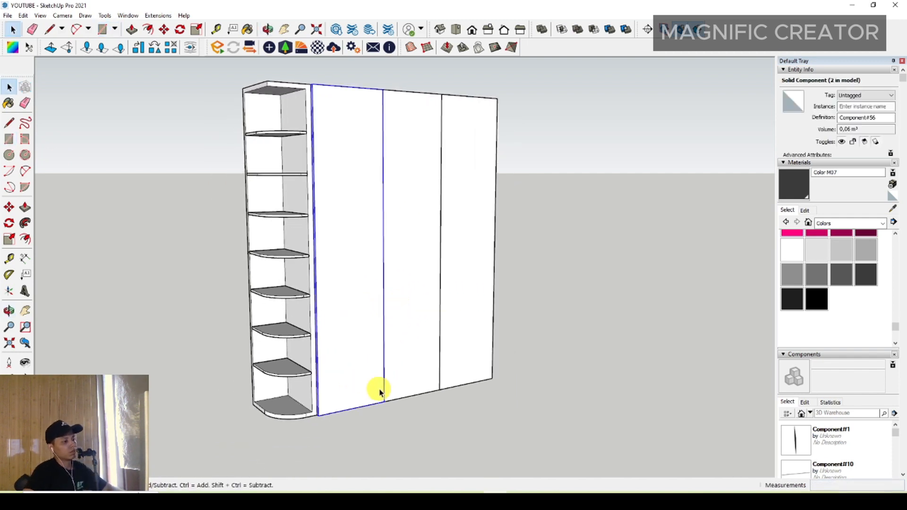
right_click(369, 299)
click(406, 118)
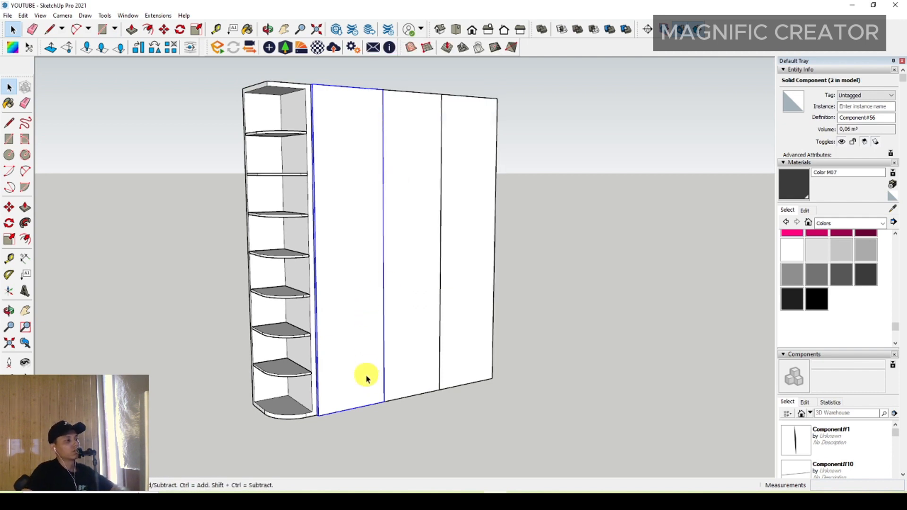
Shorten that door from below with Push/Pull, raising its bottom face to the level of the second-lowest rounded shelf
double_click(367, 378)
click(26, 208)
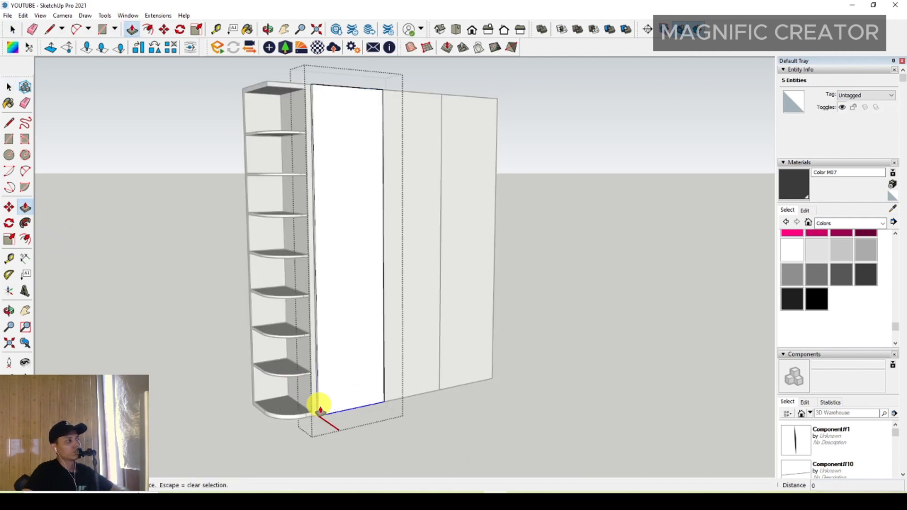
scroll(321, 410, up, 2)
click(354, 411)
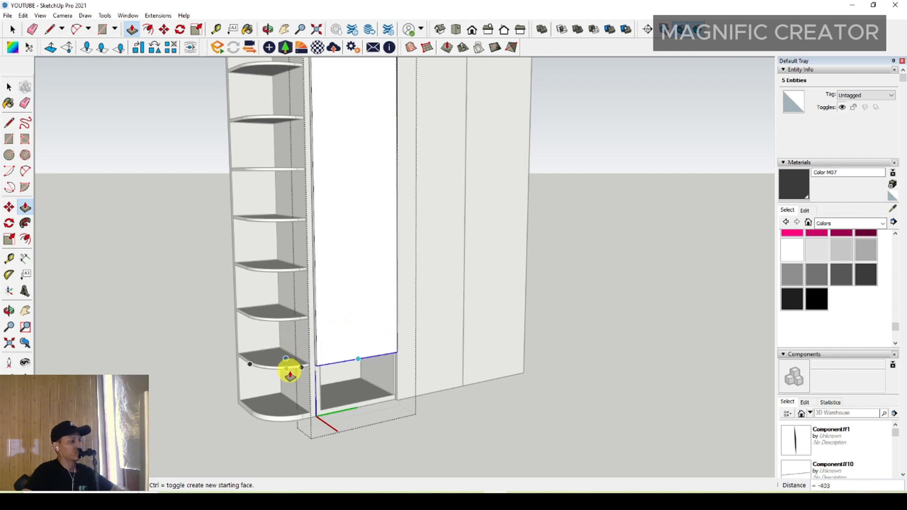
scroll(293, 371, up, 2)
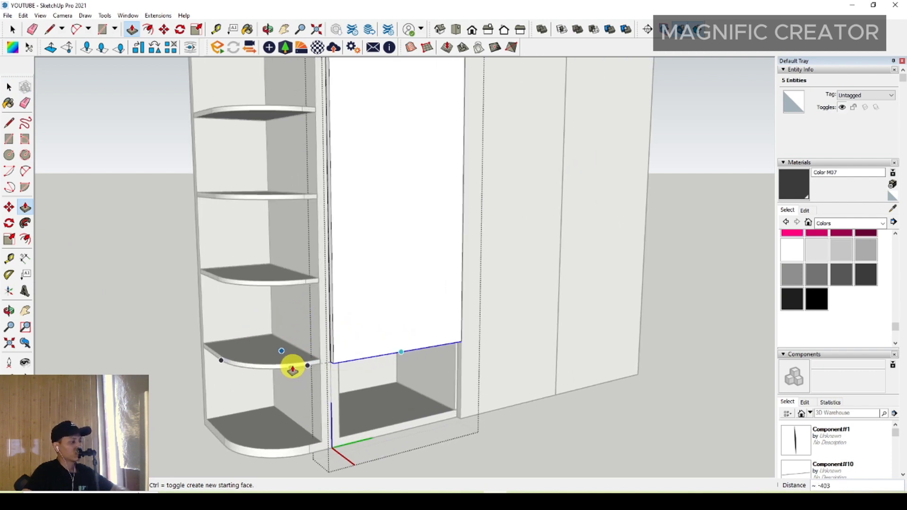
click(292, 370)
key(space)
scroll(439, 374, down, 1)
middle_drag(439, 375, 413, 256)
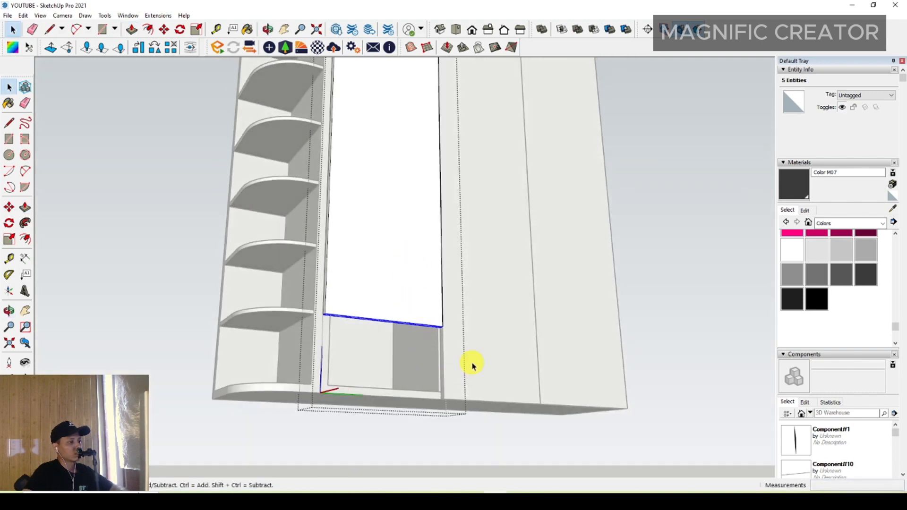
Push/Pull the middle door's bottom face up to align with the bottom edge of the shortened door next to it
right_click(451, 350)
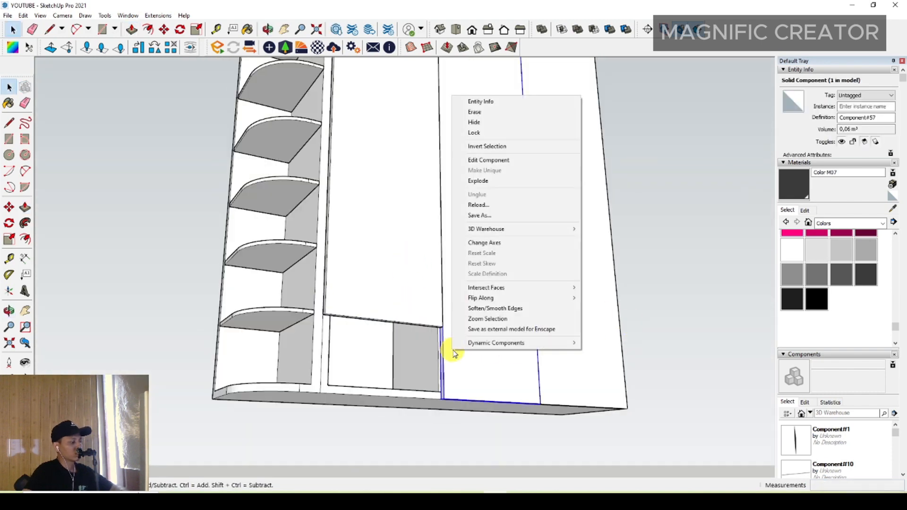
triple_click(466, 381)
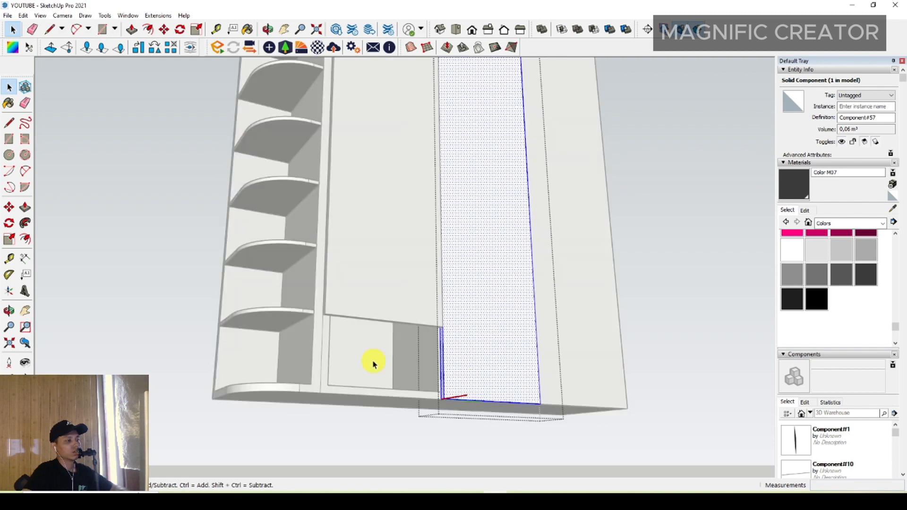
key(p)
click(478, 402)
click(421, 326)
key(space)
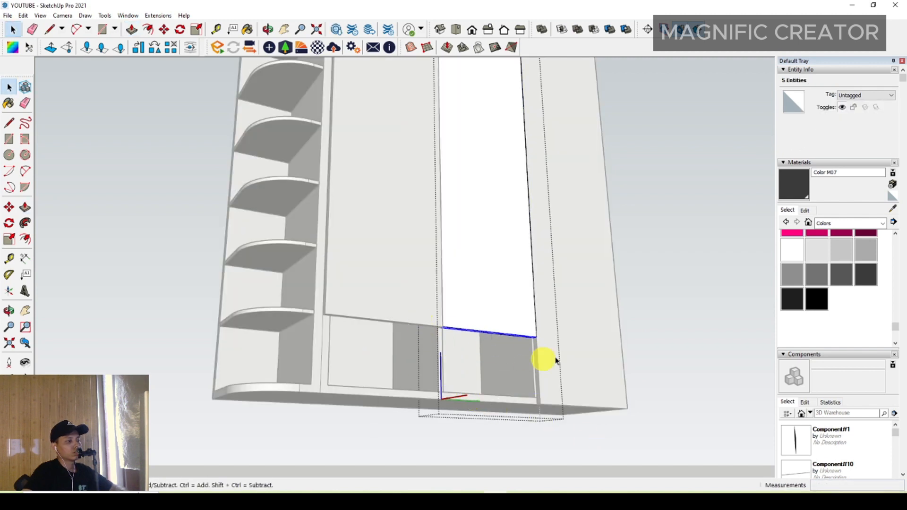
click(673, 301)
scroll(412, 327, up, 3)
middle_drag(412, 328, 331, 361)
scroll(322, 310, down, 3)
Move the two shortened doors together out to the free area beyond the full-height door, exposing the interior
click(350, 318)
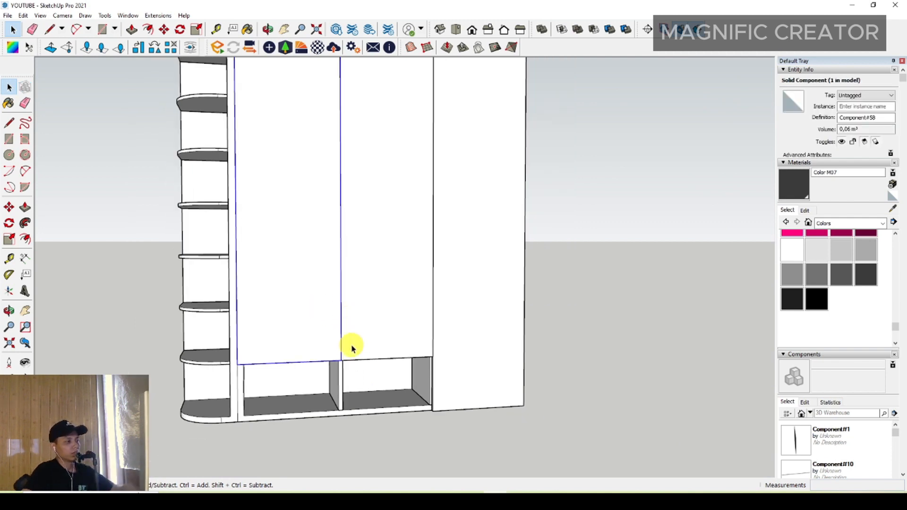
scroll(315, 378, up, 2)
scroll(388, 333, down, 2)
middle_drag(383, 326, 340, 377)
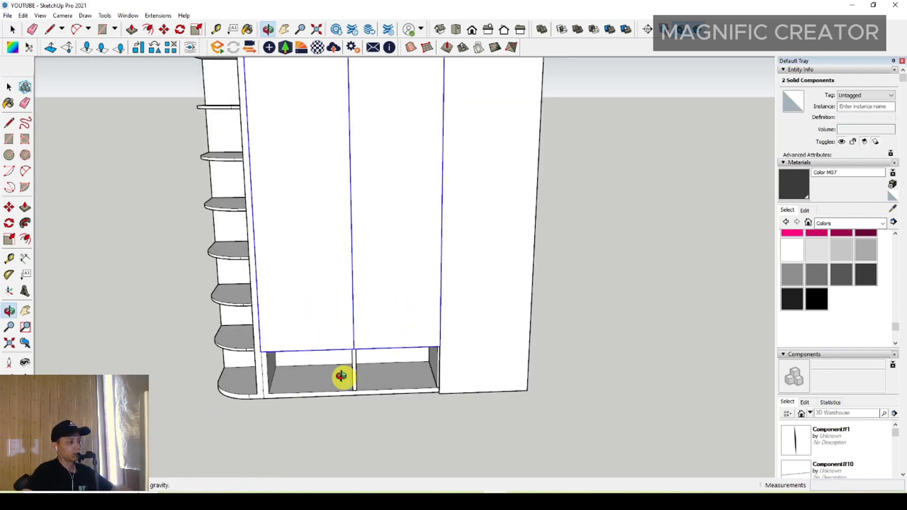
key(m)
click(326, 300)
click(638, 304)
key(space)
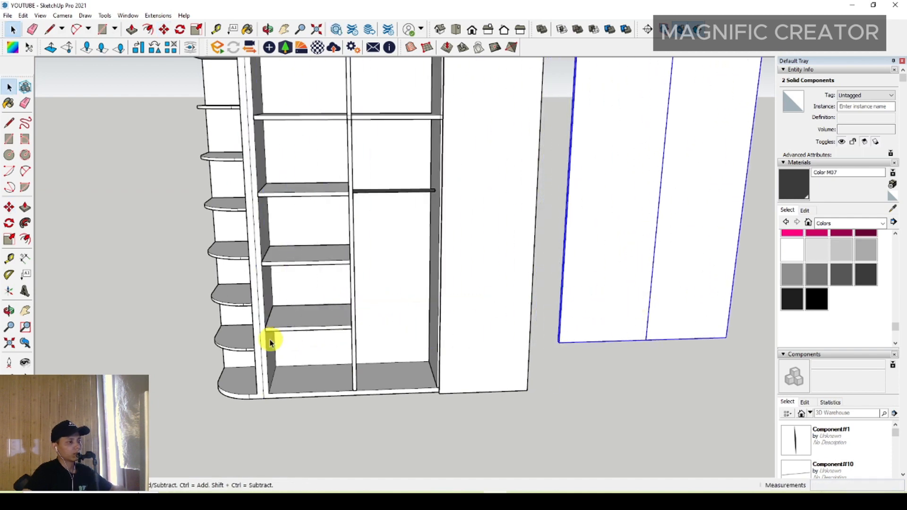
Copy the lowest inner shelf beside the rounded shelves straight down to the level of the shortened doors' bottom edge
scroll(269, 339, up, 4)
click(402, 307)
middle_drag(374, 318, 361, 284)
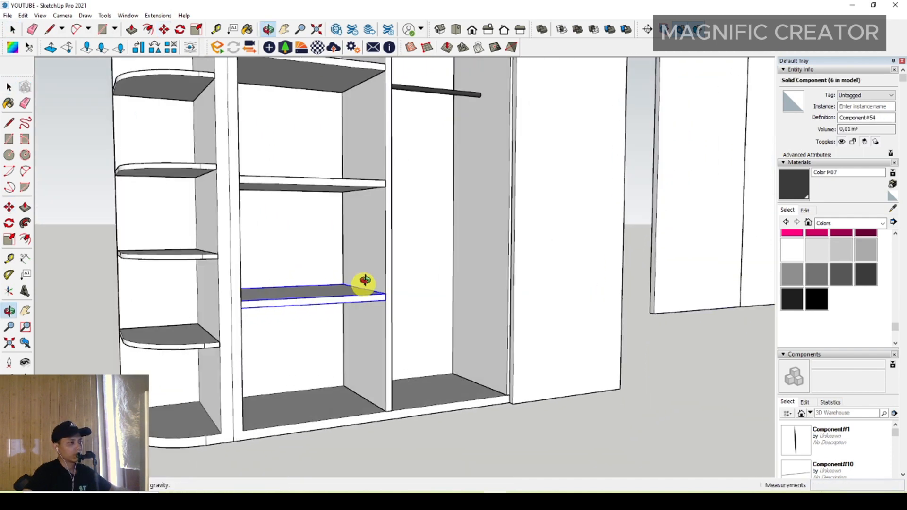
scroll(292, 218, down, 2)
shift+middle_drag(291, 215, 310, 286)
shift+middle_drag(280, 371, 314, 314)
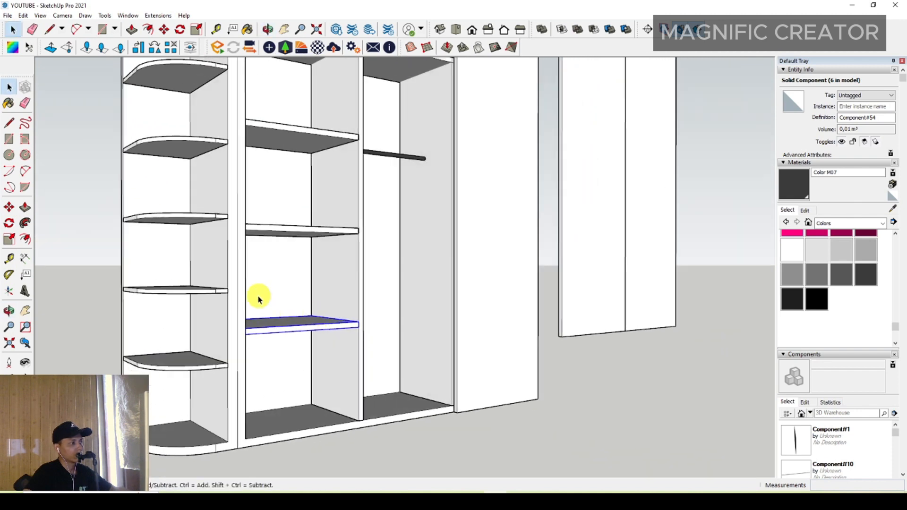
click(9, 207)
scroll(356, 337, up, 1)
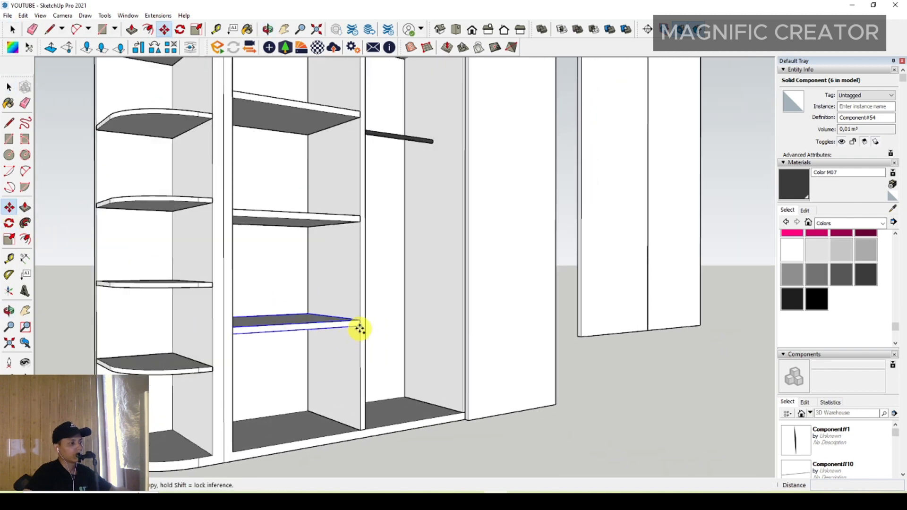
click(360, 327)
key(ctrl)
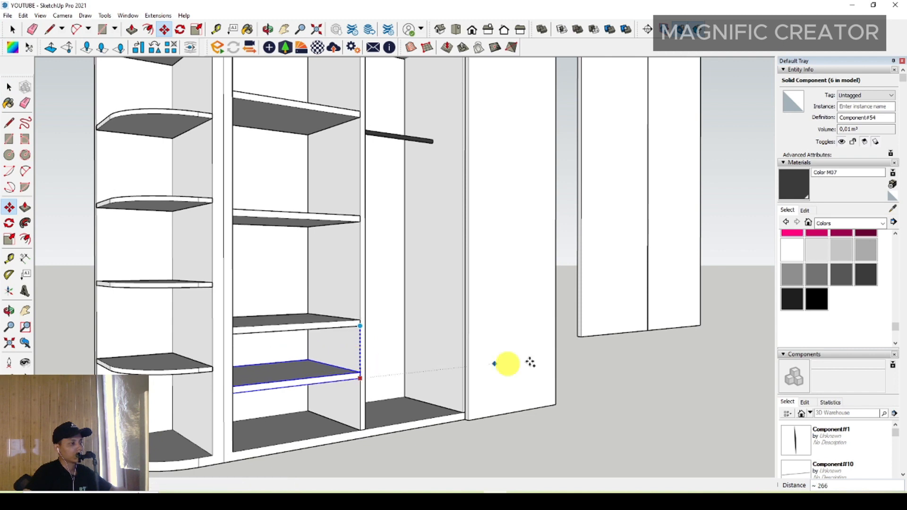
click(581, 337)
key(space)
scroll(287, 355, down, 2)
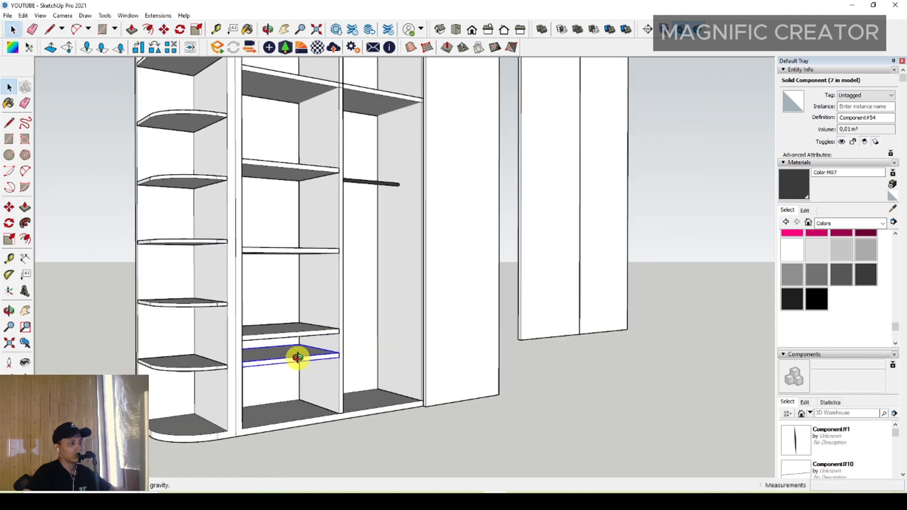
Copy the new lower shelf across into the middle bay at the same height, under the hanging rail
middle_drag(298, 356, 169, 370)
scroll(243, 345, up, 3)
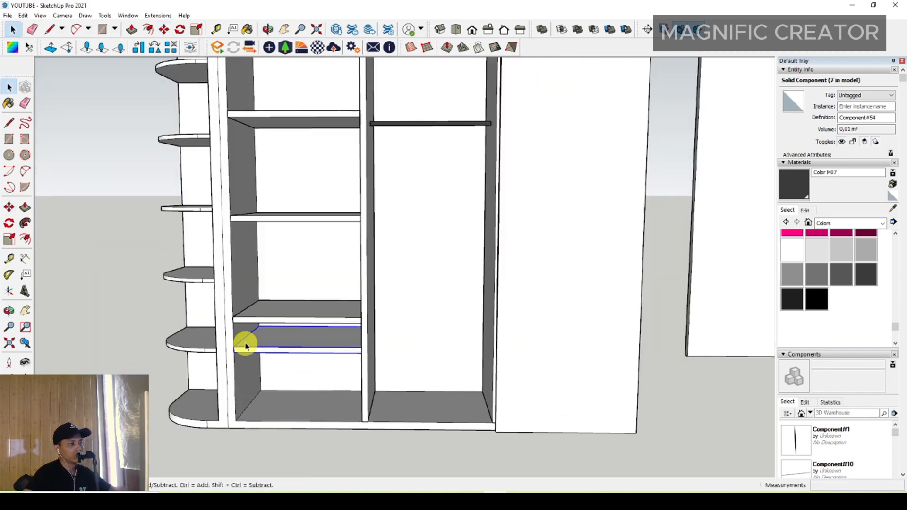
click(9, 208)
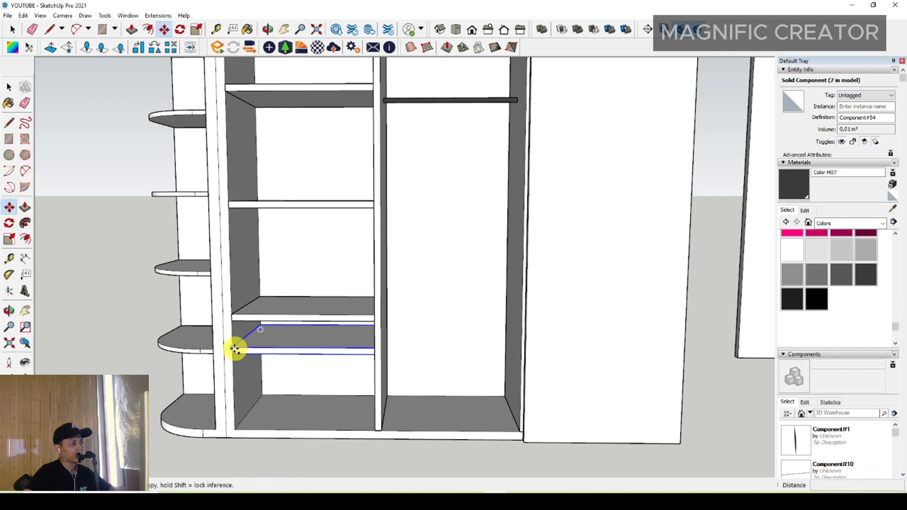
click(234, 349)
scroll(293, 348, up, 2)
click(249, 330)
scroll(250, 330, down, 2)
middle_drag(258, 335, 332, 371)
key(space)
Make the middle bay's lower shelf unique and Push/Pull its overhanging end back to the bay's side panel
right_click(332, 369)
click(378, 190)
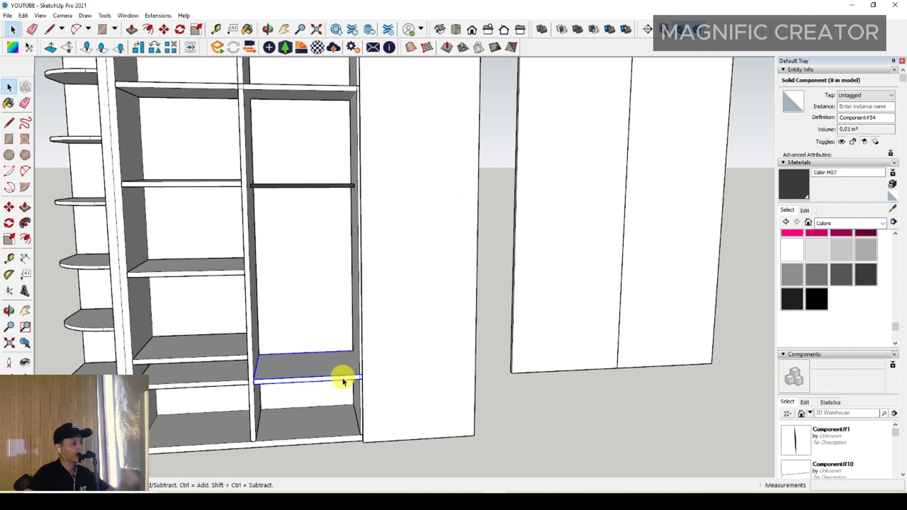
triple_click(342, 378)
drag(326, 305, 334, 311)
key(p)
click(363, 382)
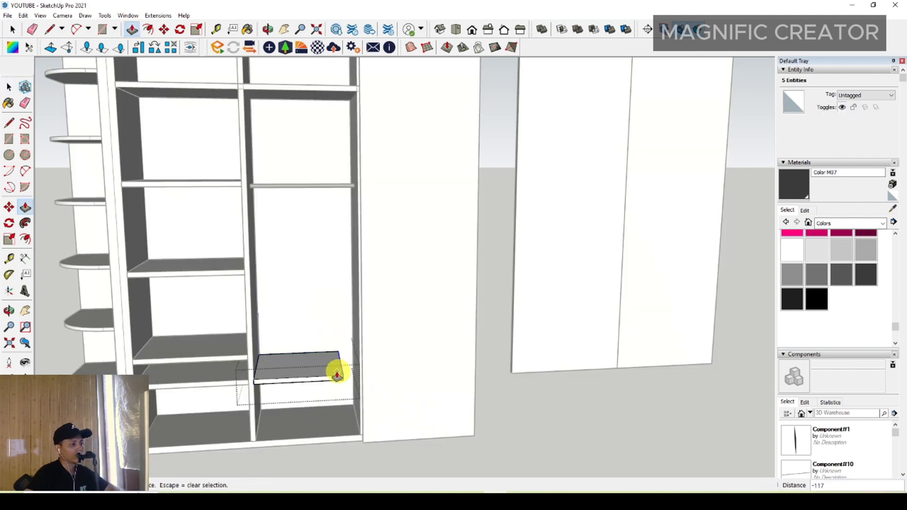
click(358, 327)
key(space)
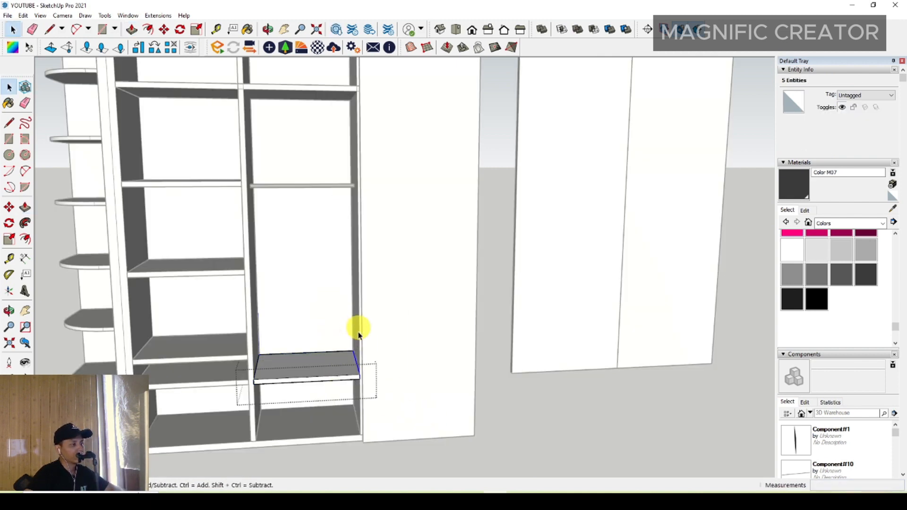
middle_drag(354, 324, 362, 349)
click(504, 406)
Move the inner shelf just above the new lower shelf upward to space the shelves in the bay beside the rounded shelves
middle_drag(308, 383, 344, 380)
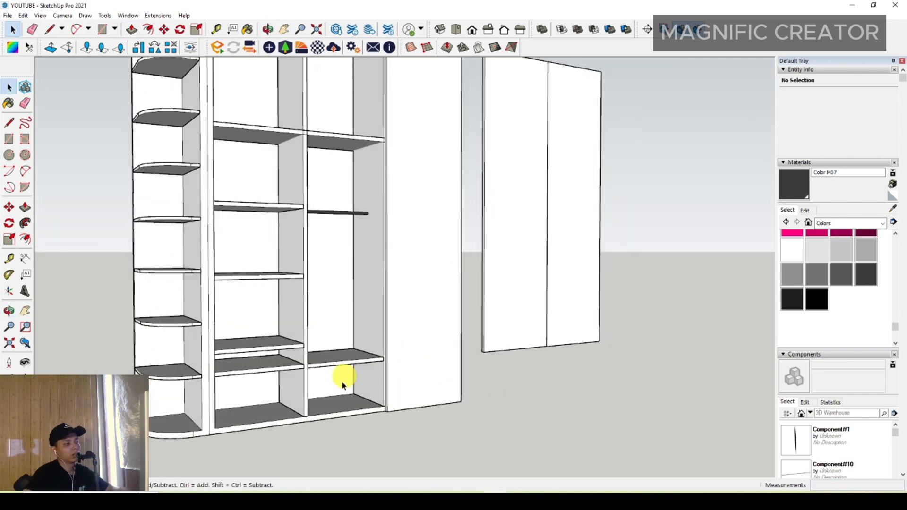
middle_drag(287, 404, 330, 382)
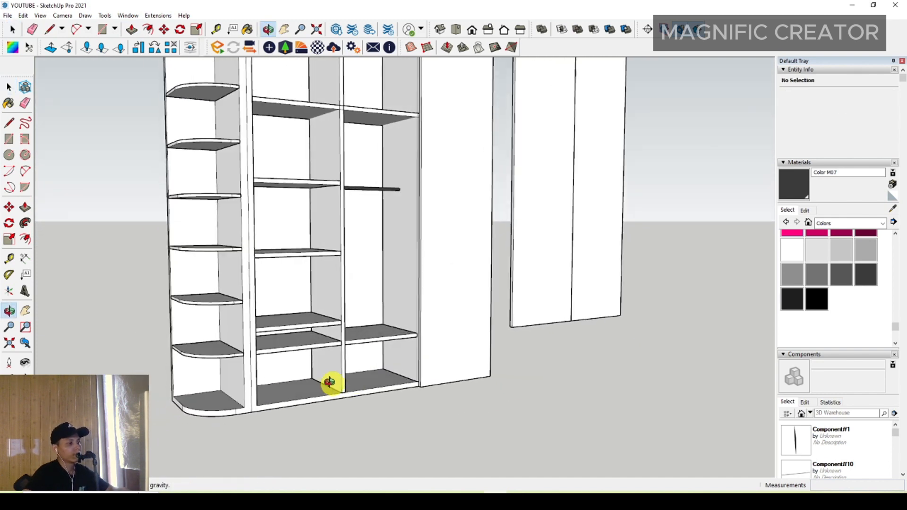
scroll(373, 368, down, 2)
middle_drag(437, 340, 397, 398)
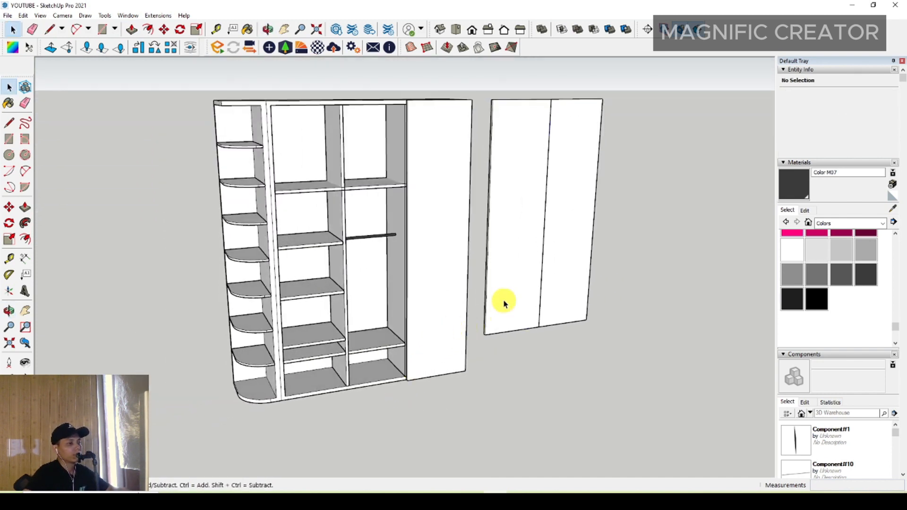
scroll(320, 334, up, 3)
click(320, 337)
scroll(354, 303, up, 4)
key(m)
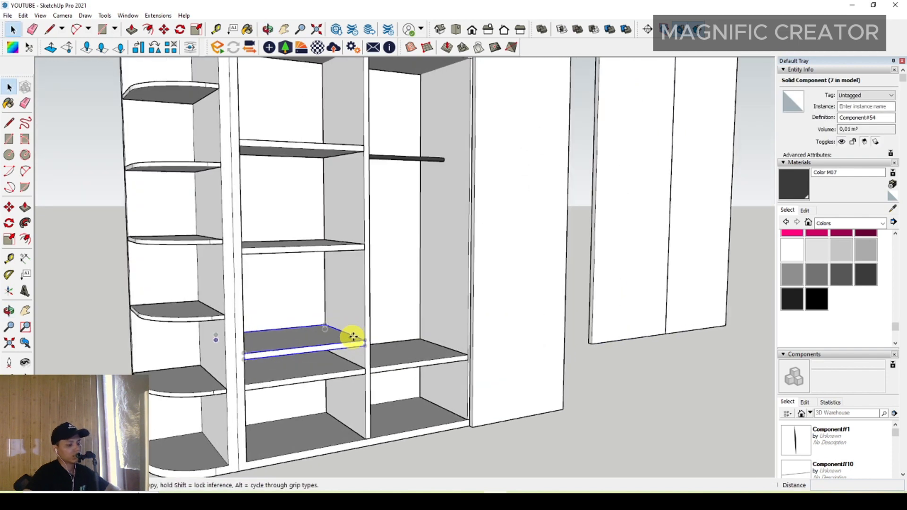
click(353, 336)
scroll(350, 313, down, 3)
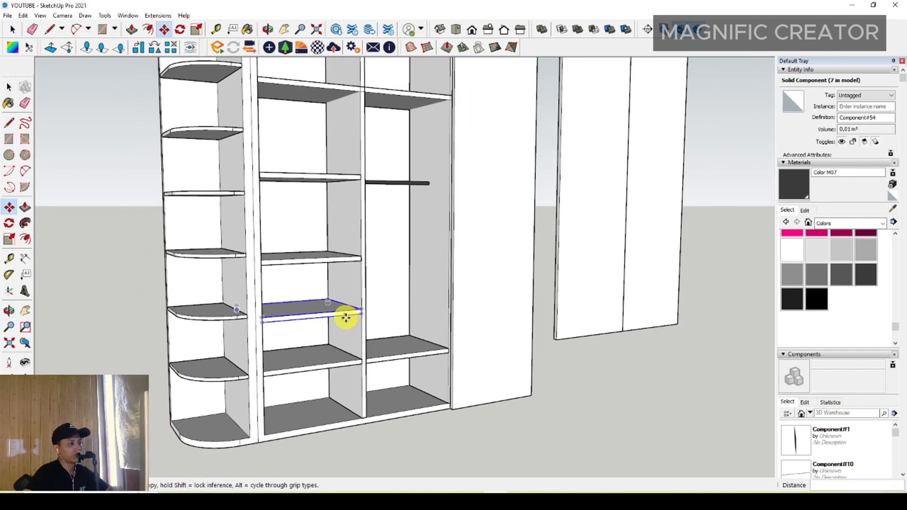
key(space)
middle_drag(358, 327, 454, 384)
middle_drag(321, 324, 411, 340)
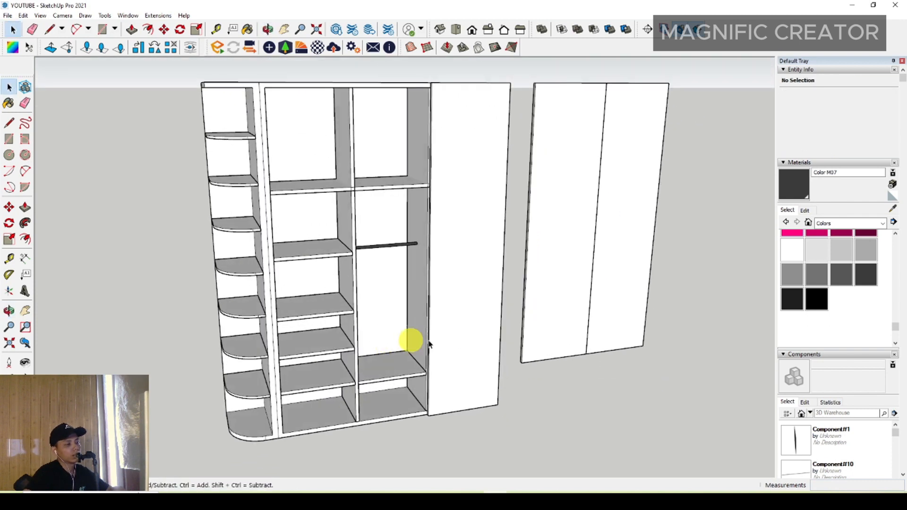
Move the two shortened doors back together onto the wardrobe front, against the full-height door's top corner
click(562, 313)
middle_drag(617, 245, 465, 451)
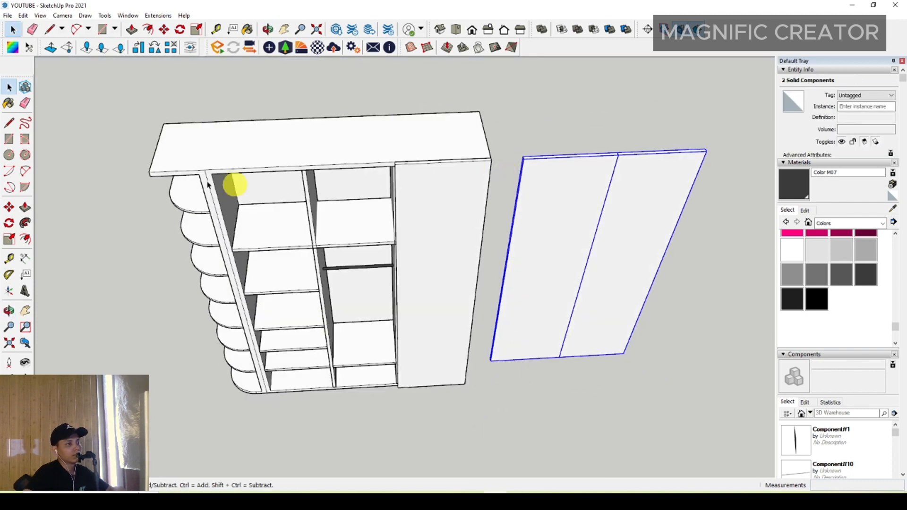
click(9, 208)
scroll(649, 158, up, 1)
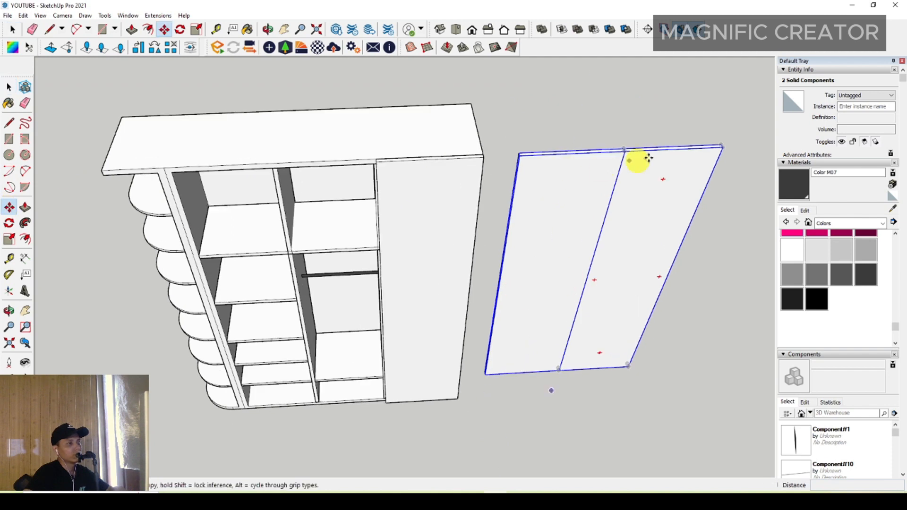
click(722, 151)
scroll(336, 162, up, 2)
click(381, 163)
key(space)
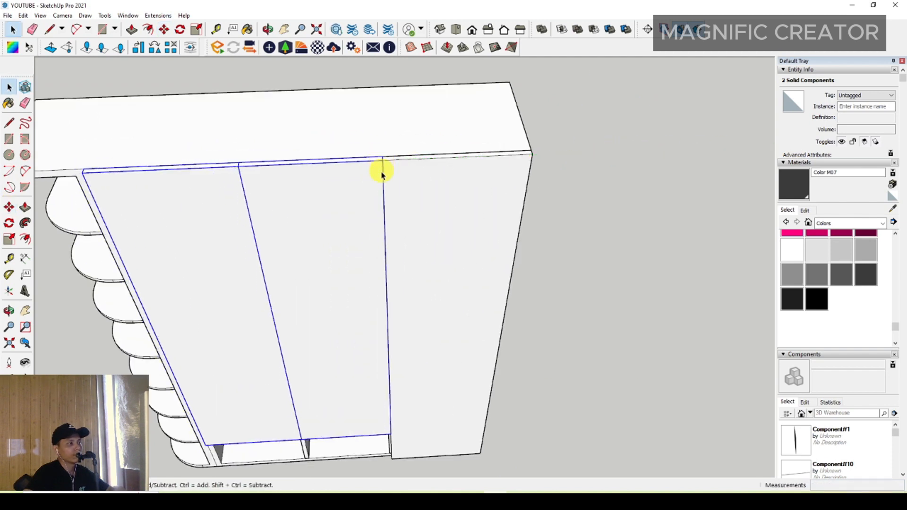
scroll(380, 174, down, 5)
middle_drag(348, 259, 388, 322)
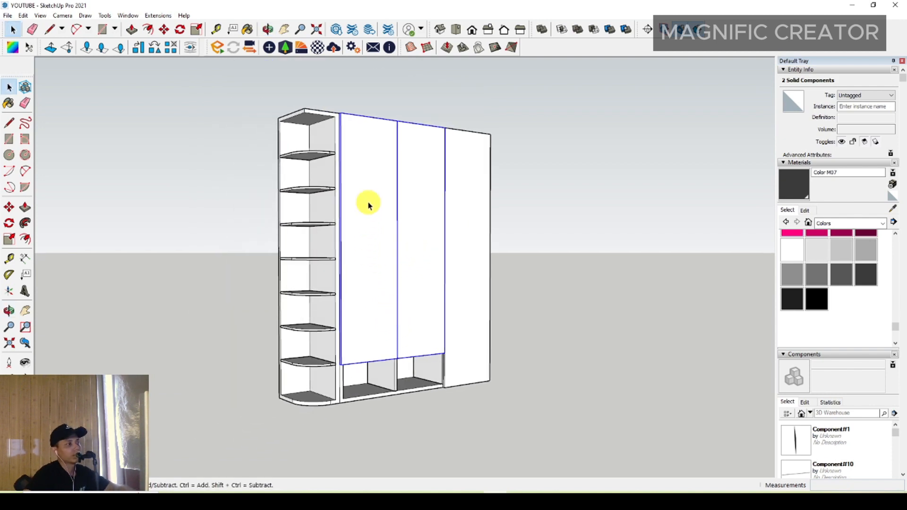
Push/Pull the carcass front face around the rounded shelves forward, flush with the front of the doors
scroll(324, 152, up, 3)
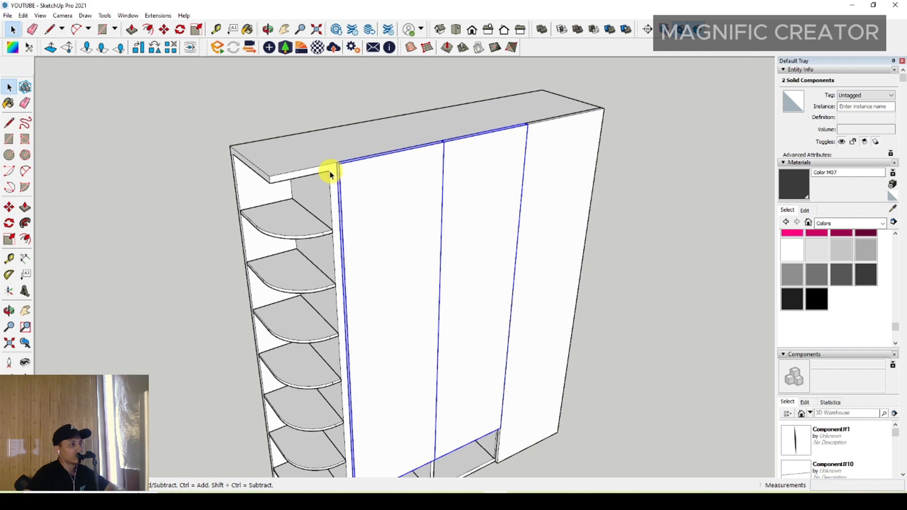
triple_click(330, 172)
scroll(332, 175, up, 2)
key(p)
click(335, 172)
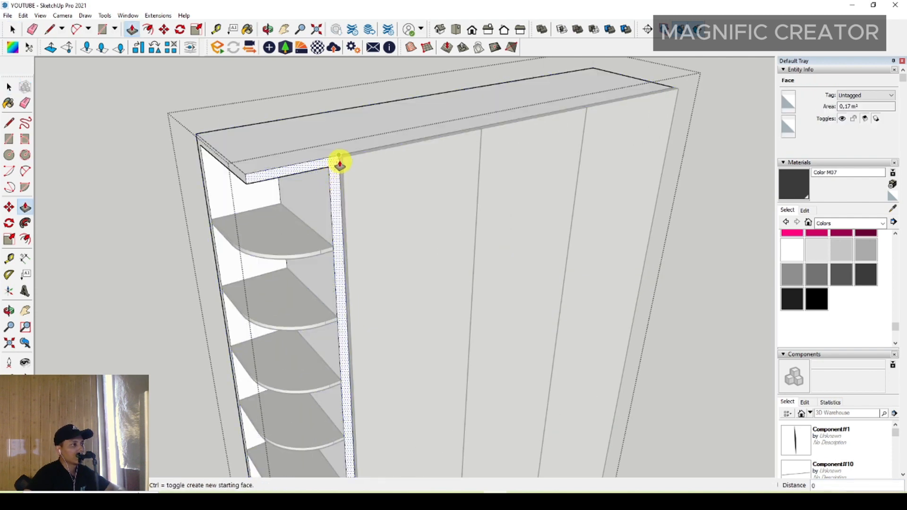
scroll(343, 161, down, 6)
key(space)
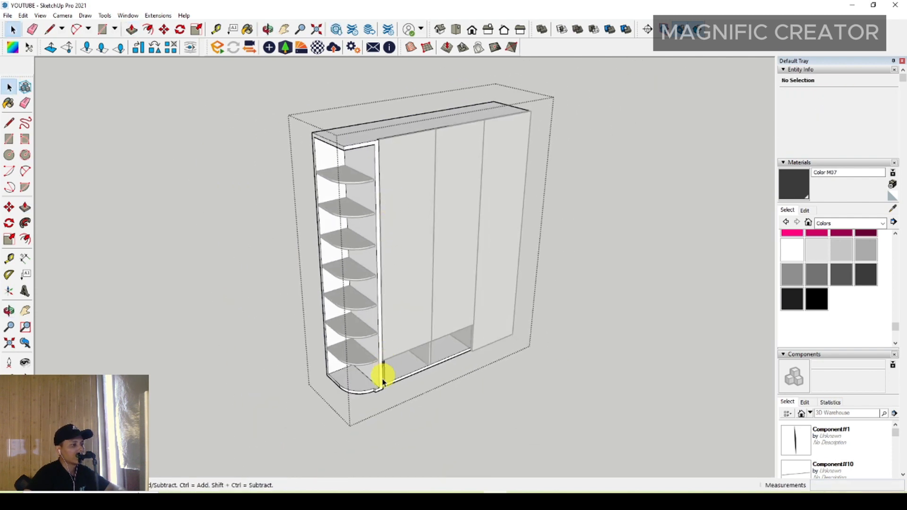
Outline the block protruding at the bottom panel's rounded front end with a line and Push/Pull it away
scroll(373, 388, up, 6)
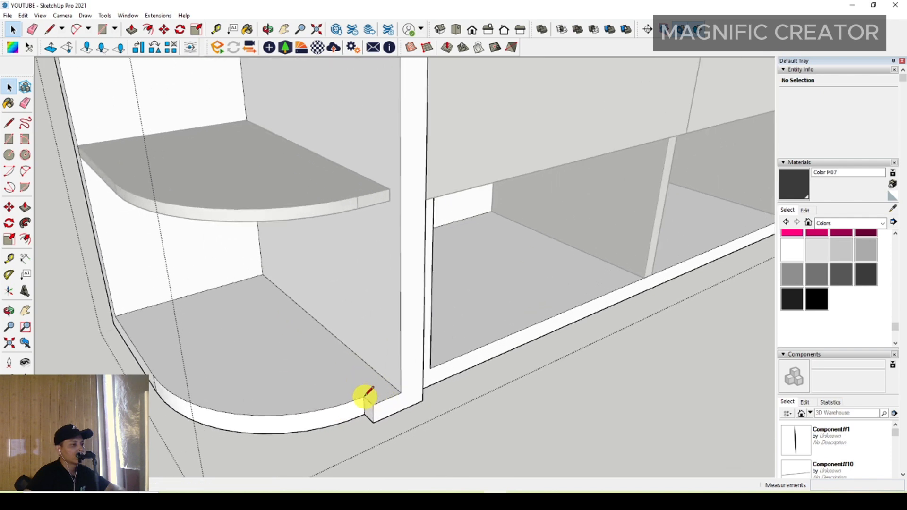
key(l)
click(364, 397)
click(389, 384)
key(space)
scroll(384, 396, up, 2)
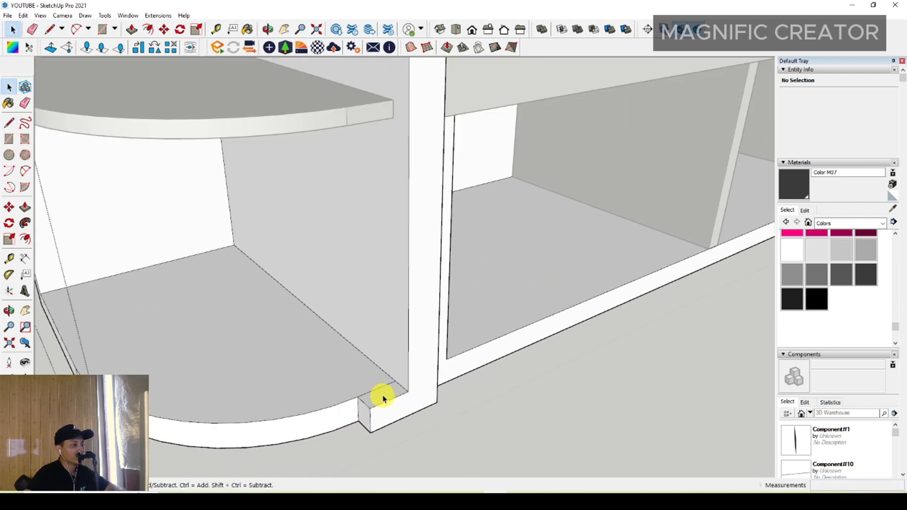
key(p)
click(382, 400)
click(379, 419)
key(space)
scroll(381, 410, down, 2)
scroll(381, 410, down, 8)
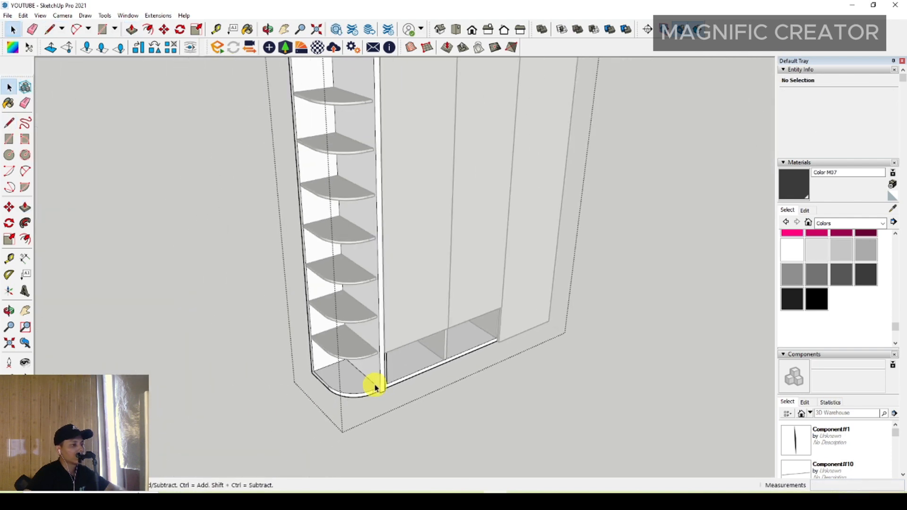
Draw a two-point arc across the top panel's front corner above the rounded shelves
middle_drag(490, 421, 339, 304)
scroll(353, 265, up, 2)
triple_click(338, 292)
key(a)
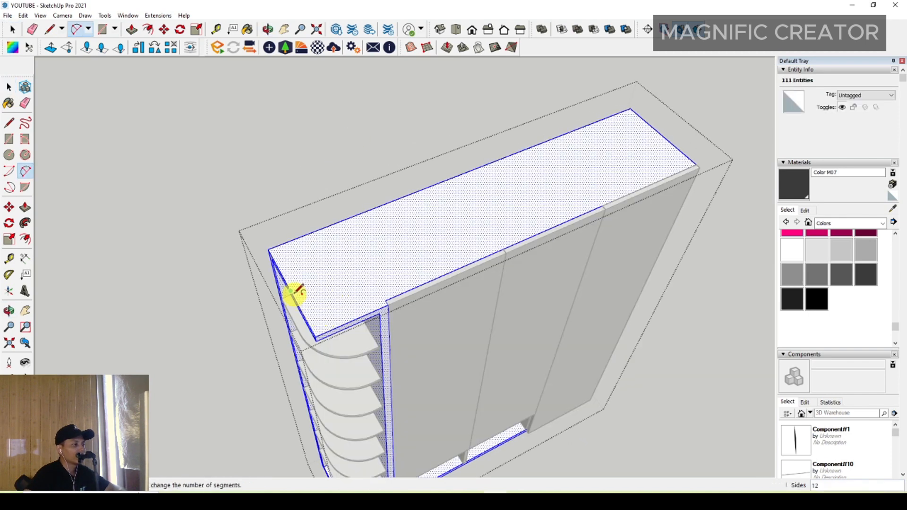
scroll(297, 296, up, 2)
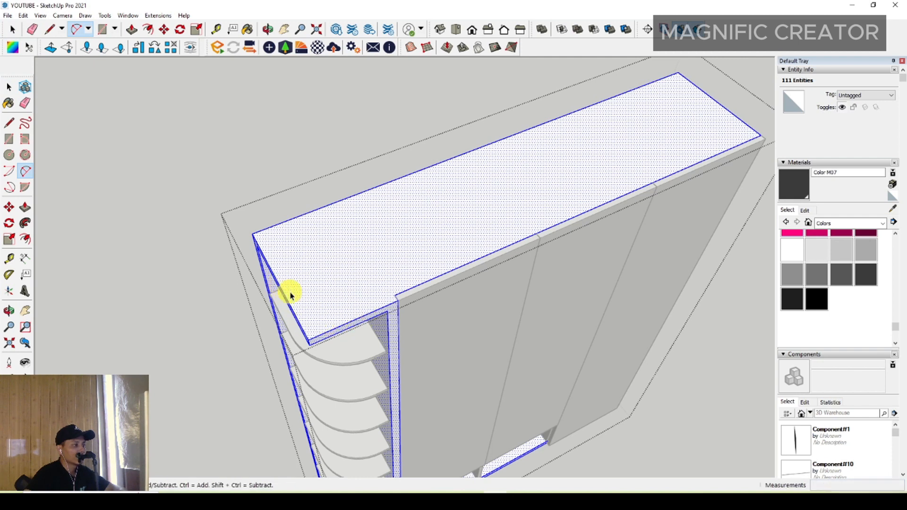
scroll(290, 295, up, 1)
scroll(303, 309, up, 2)
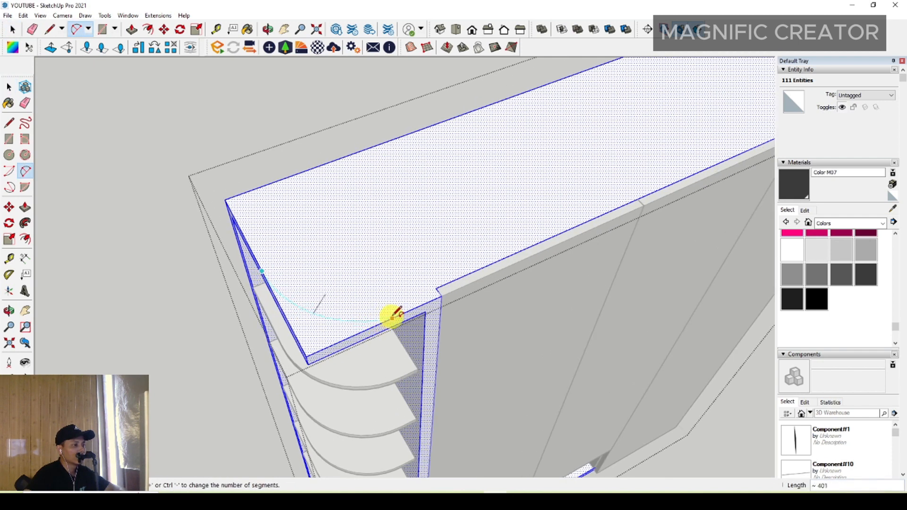
click(414, 307)
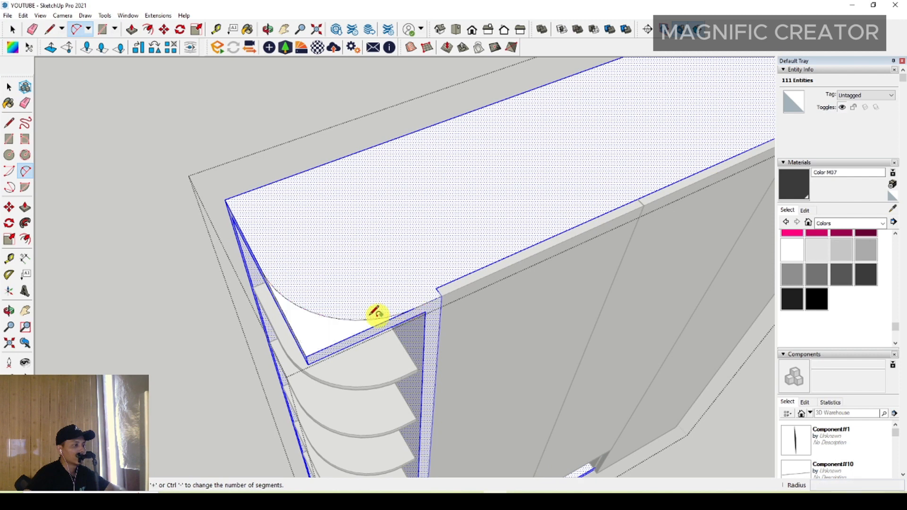
Push/Pull the corner piece outside the arc down through the top panel to leave a rounded corner
key(p)
click(304, 320)
click(312, 355)
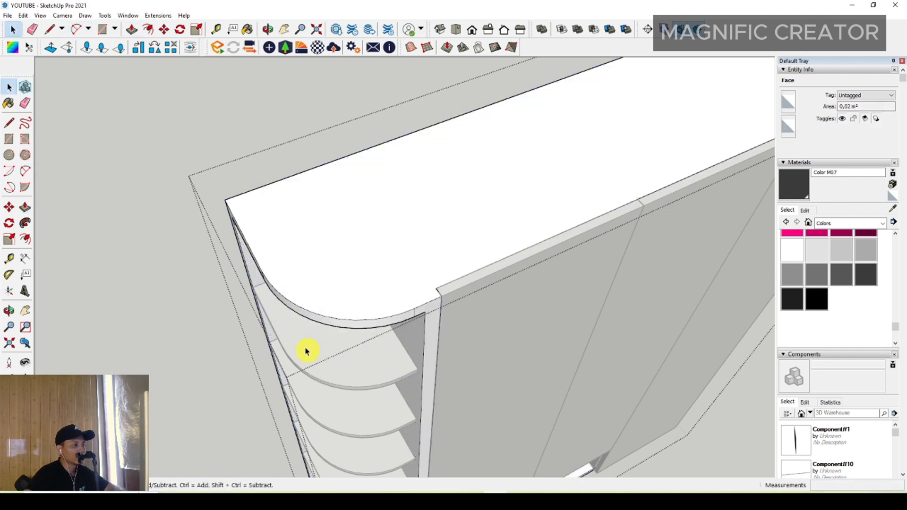
scroll(322, 331, down, 6)
middle_drag(538, 285, 383, 257)
key(space)
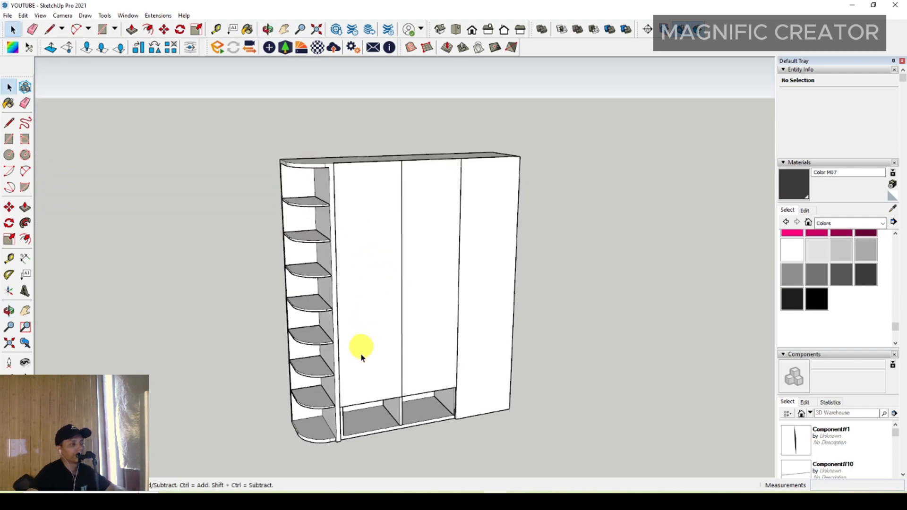
Draw a rectangle about 1476 x 713 mm over the lower part of the shortened door beside the rounded shelves
scroll(413, 334, up, 3)
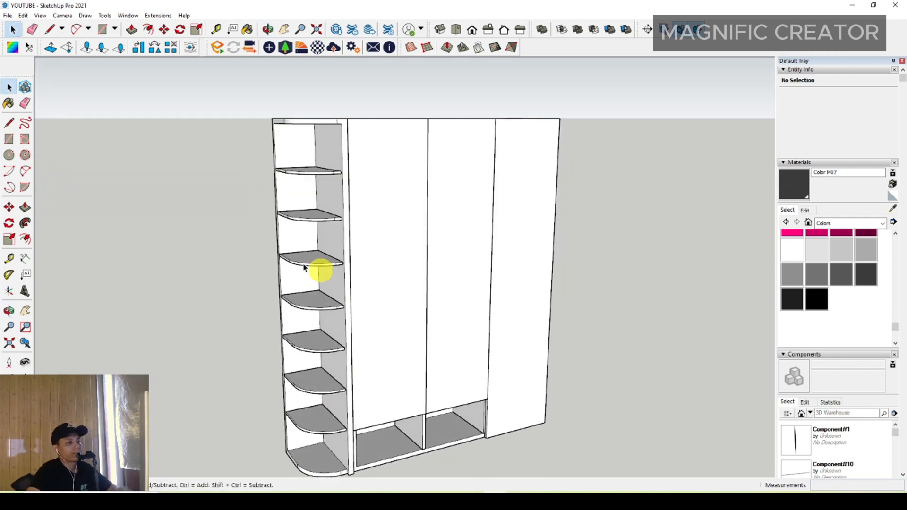
click(9, 139)
scroll(355, 416, up, 3)
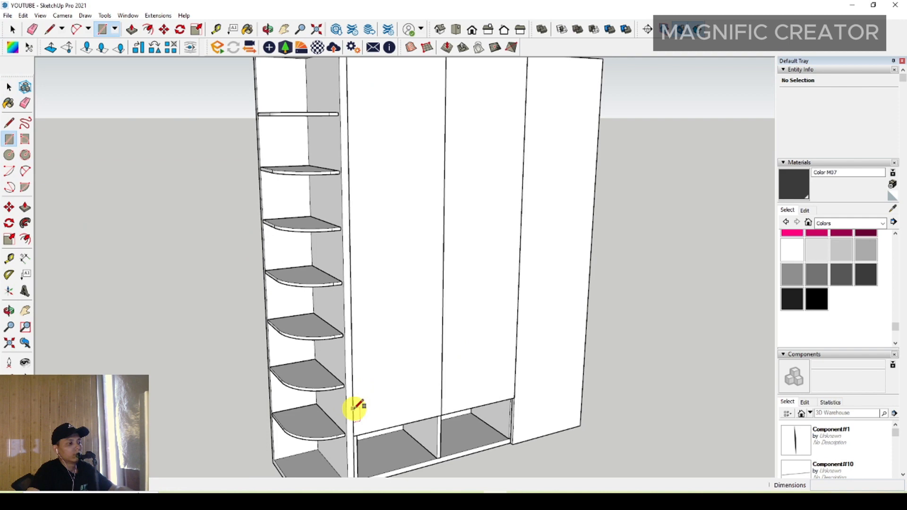
click(353, 433)
scroll(353, 434, down, 4)
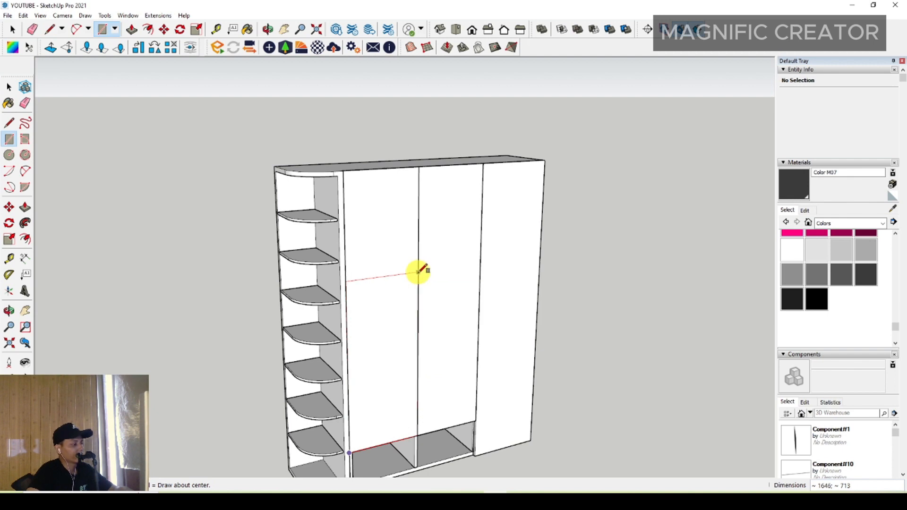
click(418, 289)
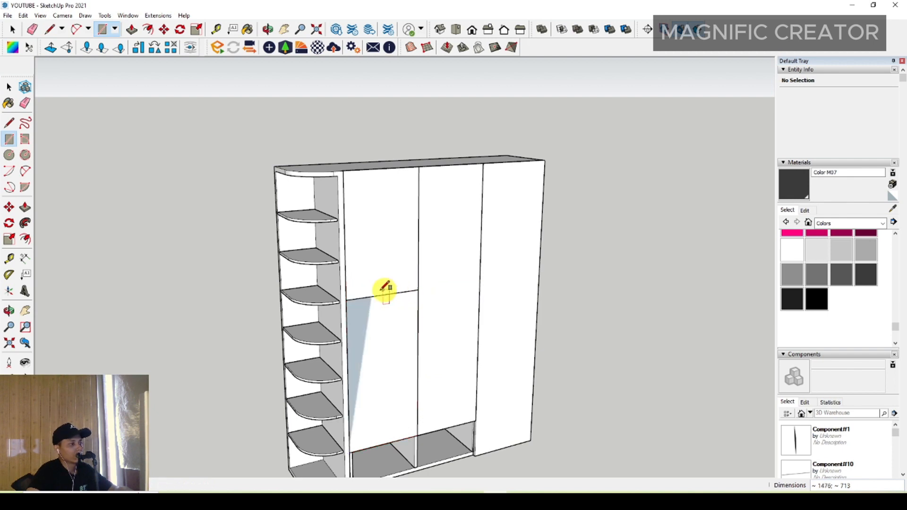
scroll(357, 299, up, 3)
key(space)
click(26, 172)
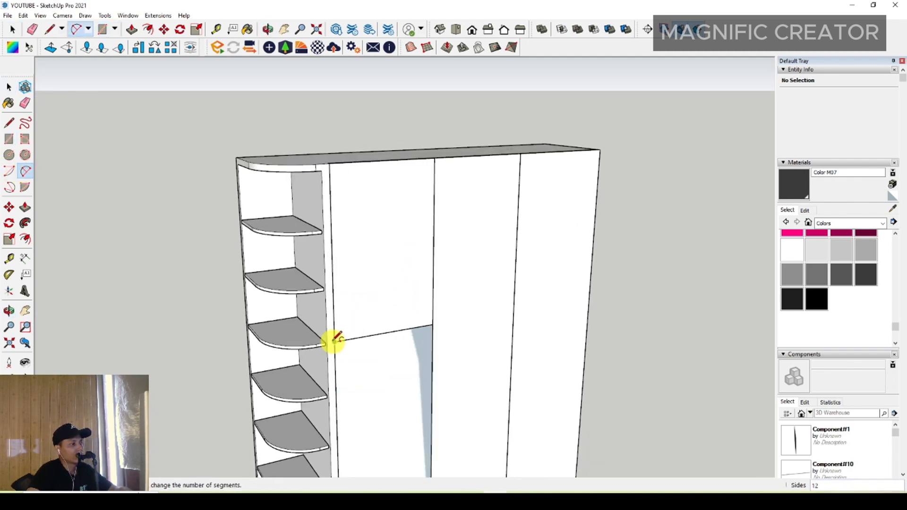
click(334, 341)
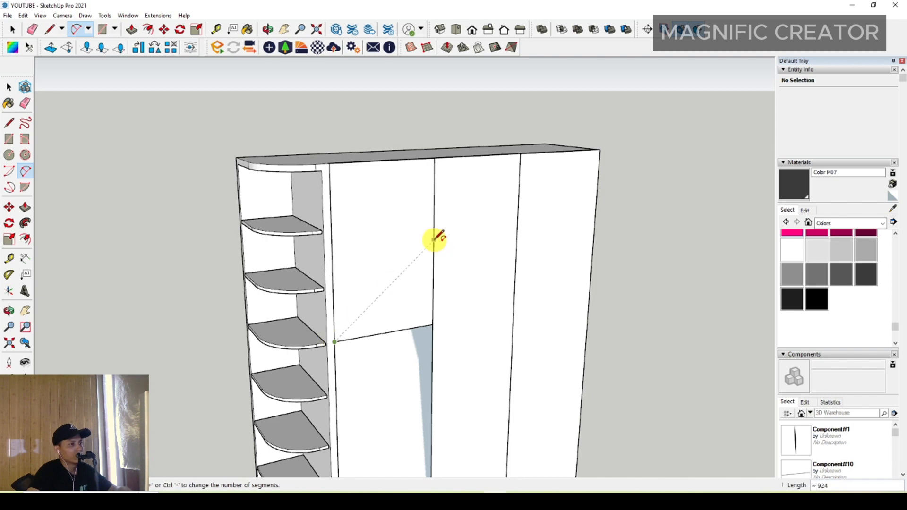
click(434, 246)
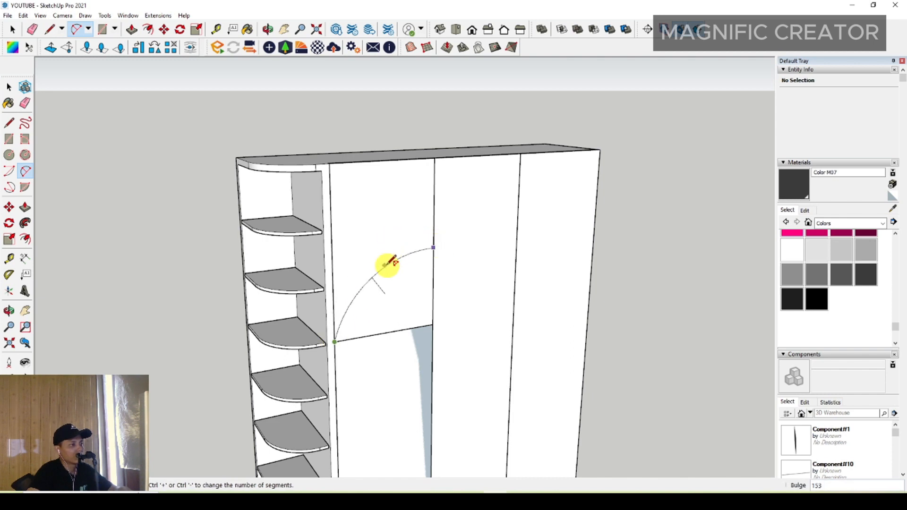
key(space)
scroll(360, 336, up, 3)
middle_drag(357, 342, 353, 329)
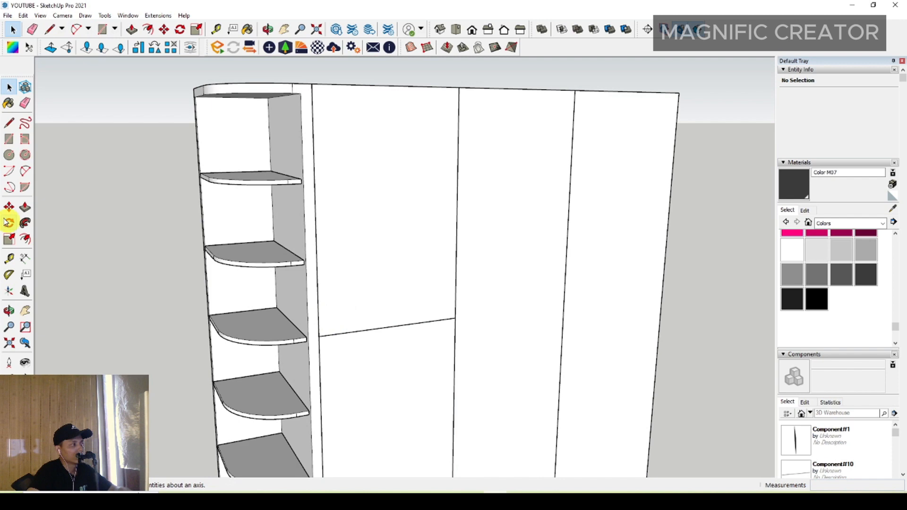
click(25, 171)
scroll(333, 336, up, 3)
click(322, 337)
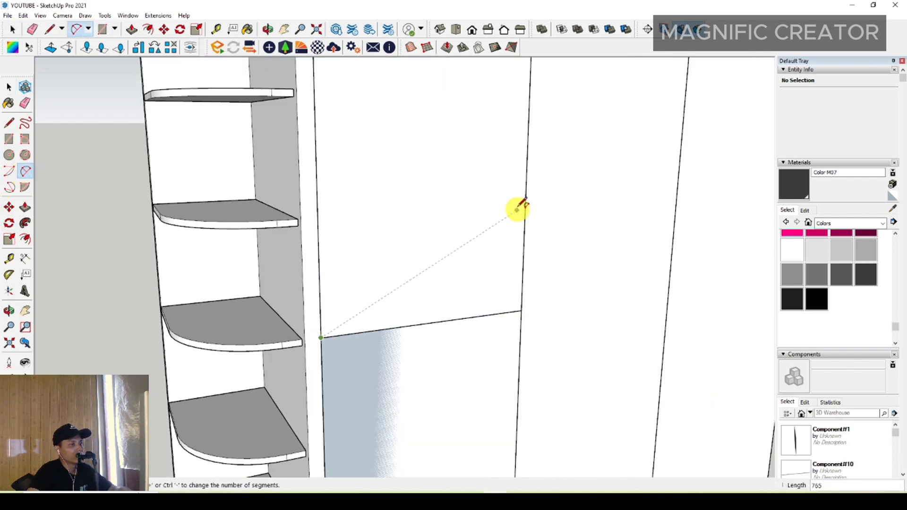
click(527, 169)
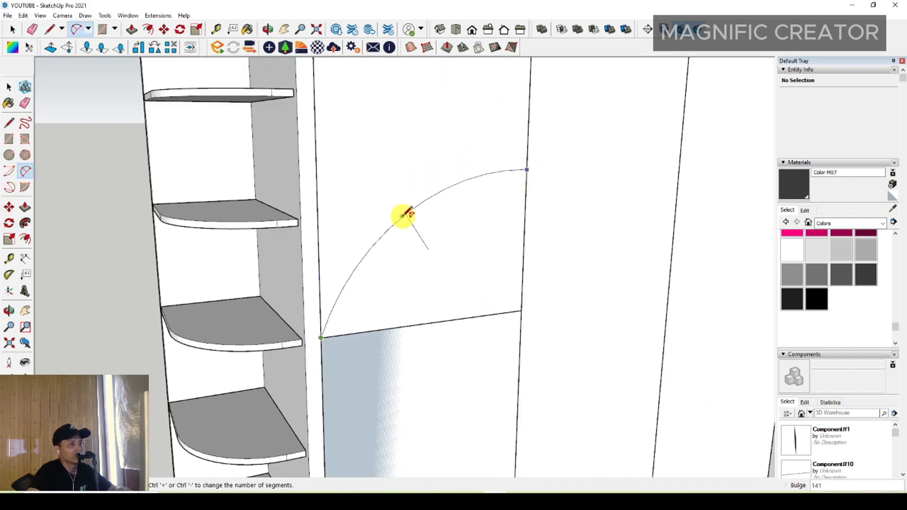
scroll(364, 229, down, 5)
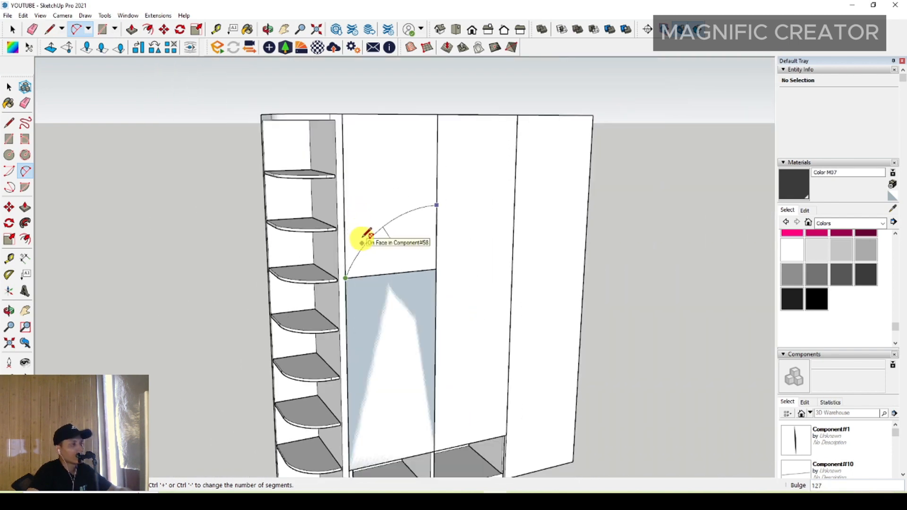
key(space)
scroll(418, 265, down, 3)
middle_drag(421, 265, 338, 380)
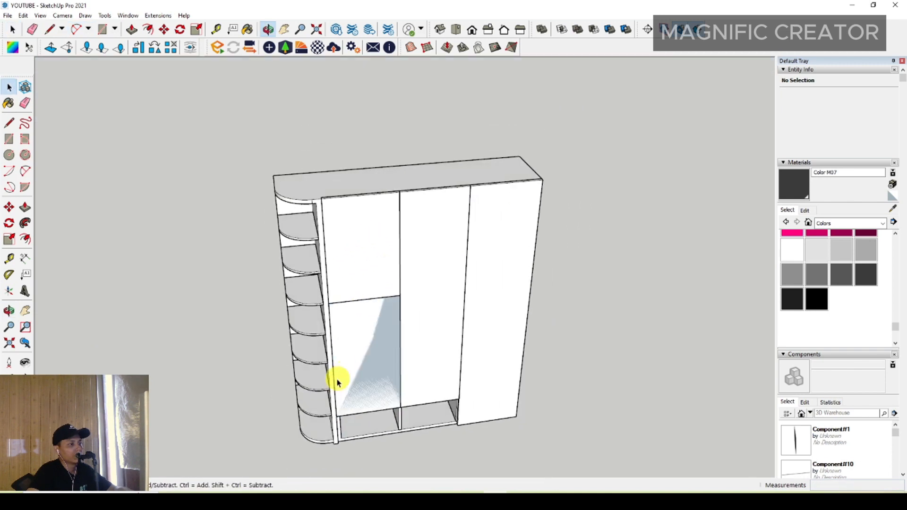
Scale the rectangle sideways by about 1.94 so that it spans both shortened doors
double_click(381, 313)
scroll(377, 321, up, 5)
key(s)
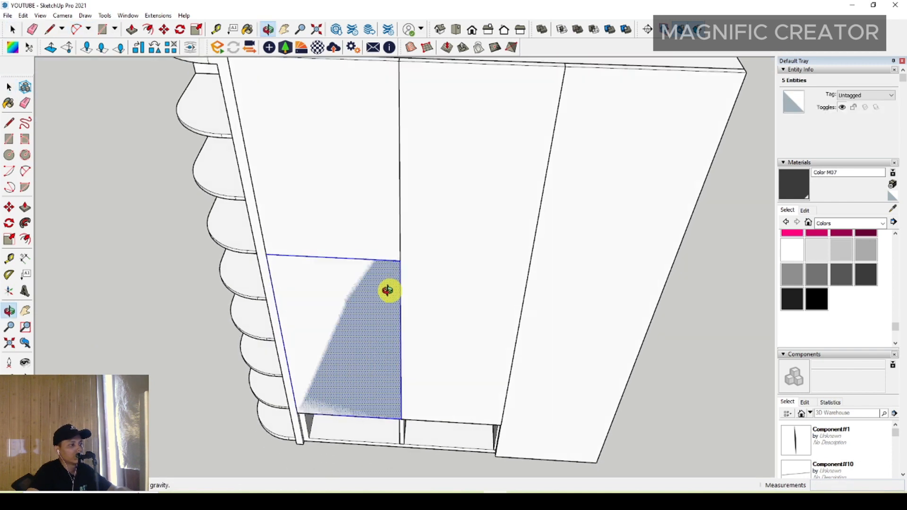
drag(401, 350, 524, 294)
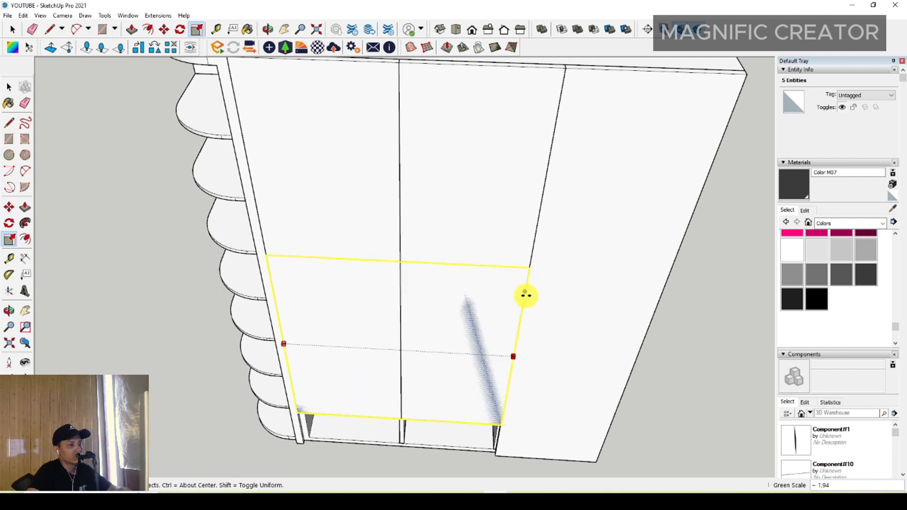
key(space)
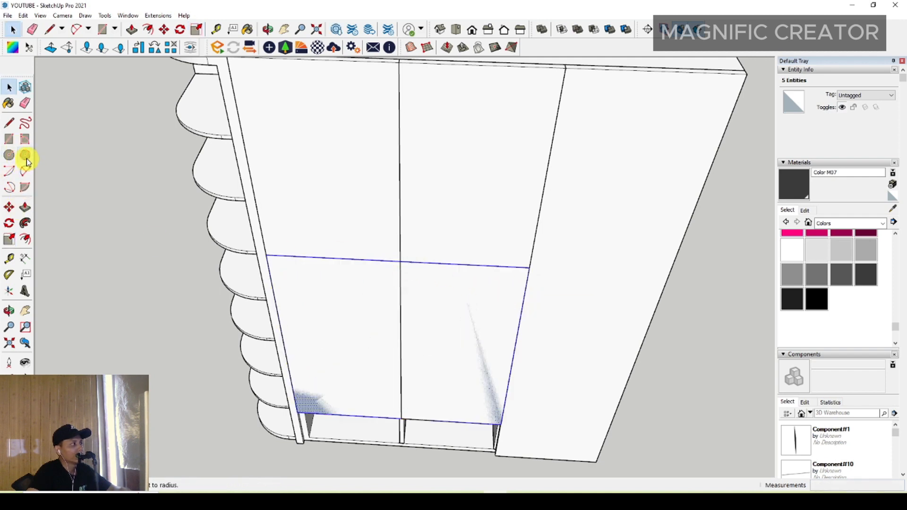
Draw a semicircular two-point arc about 1387 mm wide over the rectangle's upper edge
click(25, 171)
click(267, 255)
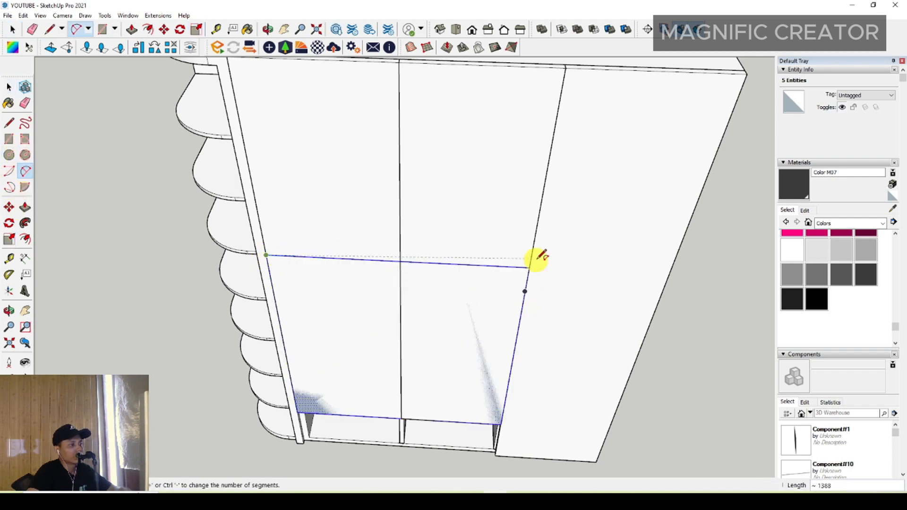
click(529, 268)
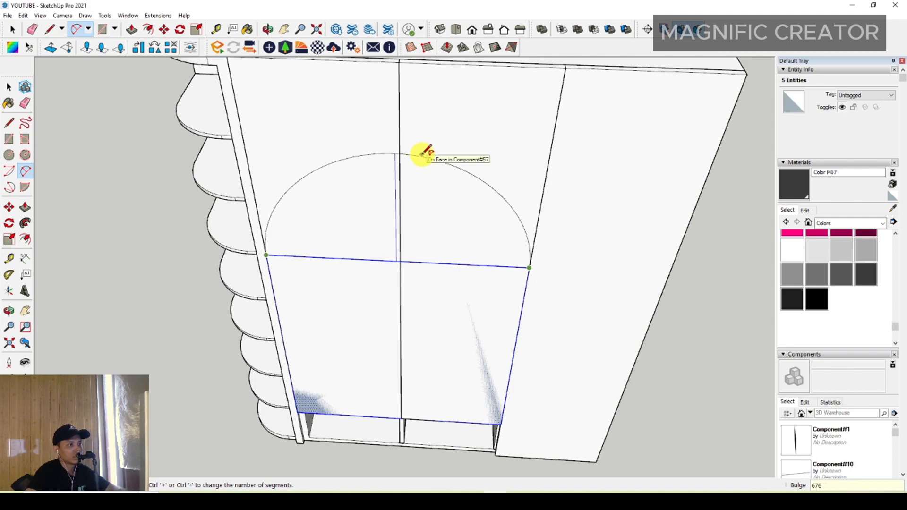
click(422, 155)
key(space)
Erase the straight edge between the arc and the rectangle to merge them into one arched face
scroll(391, 236, down, 2)
middle_drag(392, 236, 508, 241)
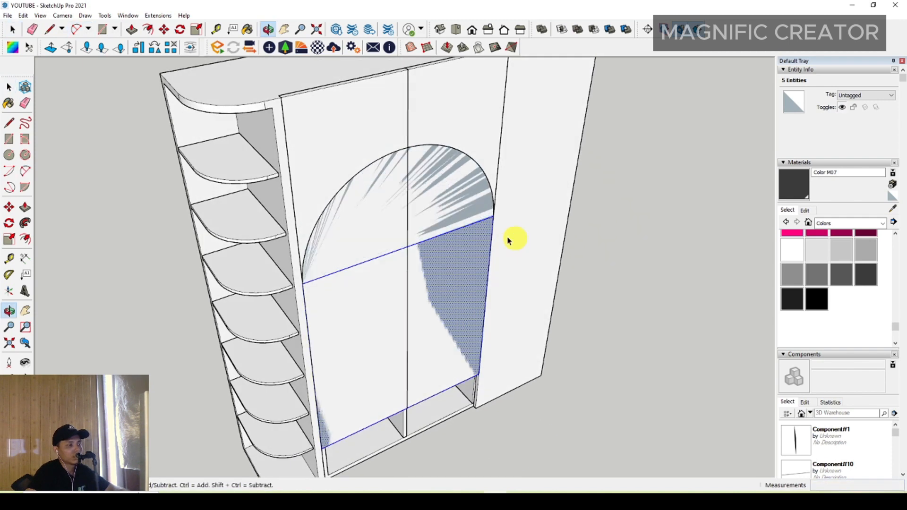
scroll(412, 245, up, 2)
right_click(414, 245)
click(435, 259)
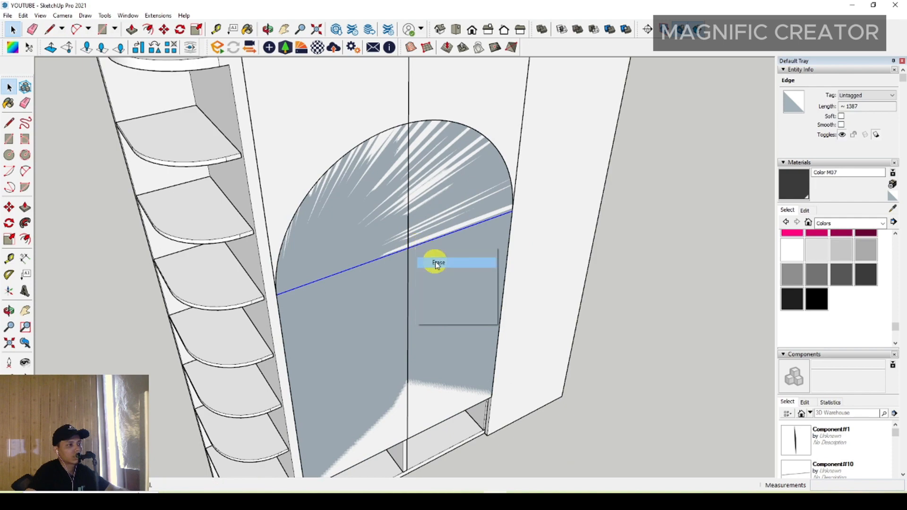
Split the arched face with a vertical line along the gap between the two shortened doors
scroll(410, 160, down, 3)
middle_drag(421, 307, 239, 257)
scroll(411, 162, up, 5)
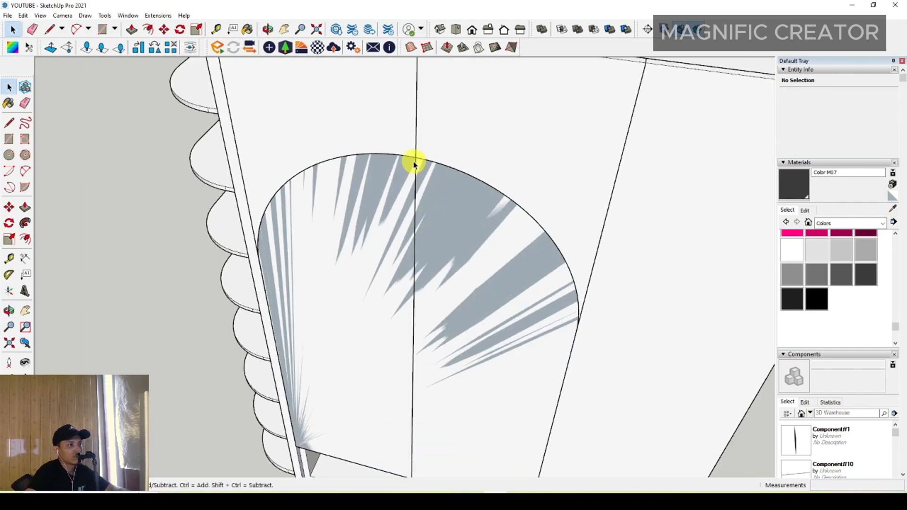
click(16, 124)
scroll(421, 149, up, 1)
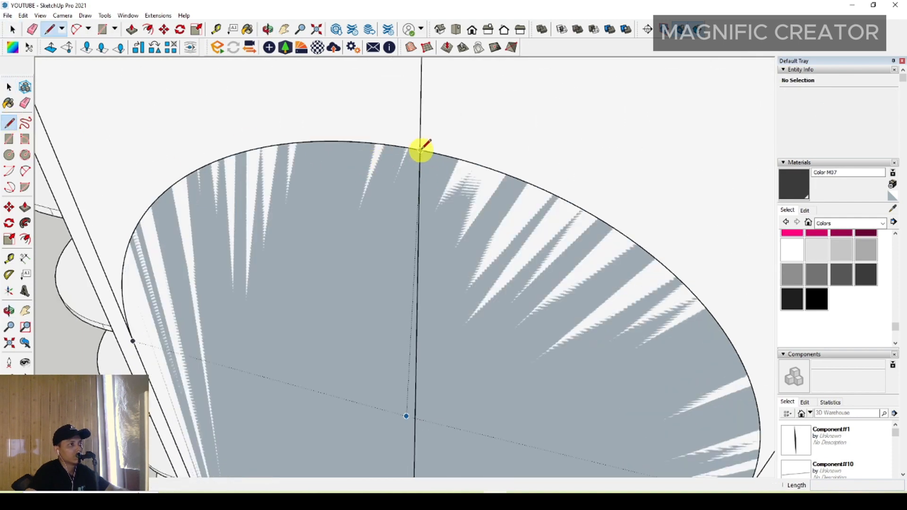
scroll(419, 149, up, 6)
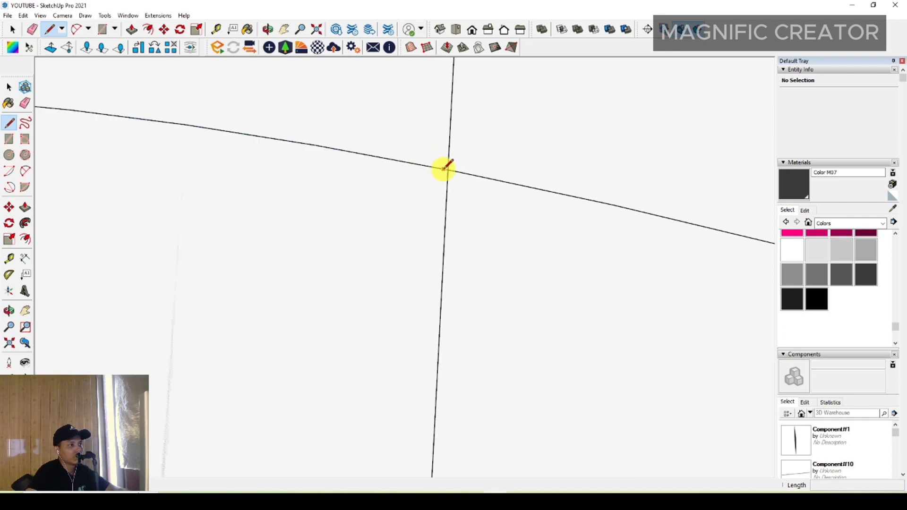
click(447, 168)
scroll(452, 228, down, 8)
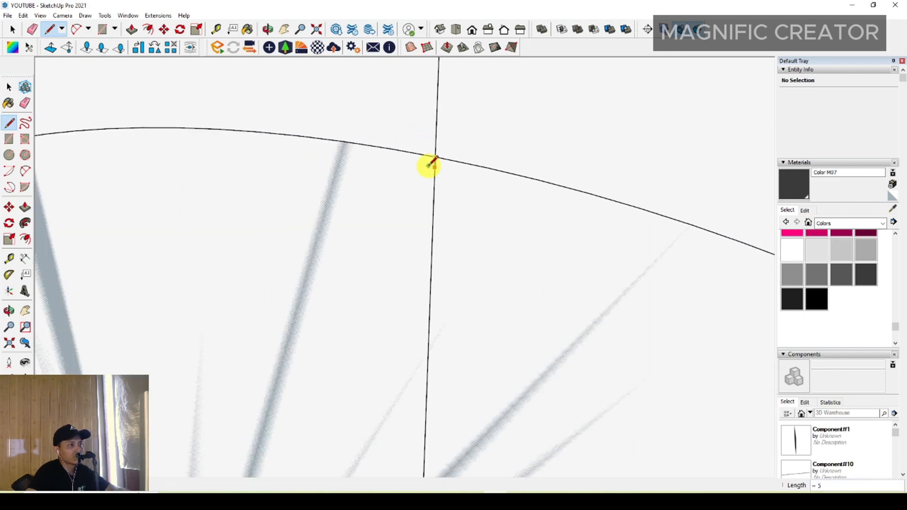
scroll(425, 415, down, 3)
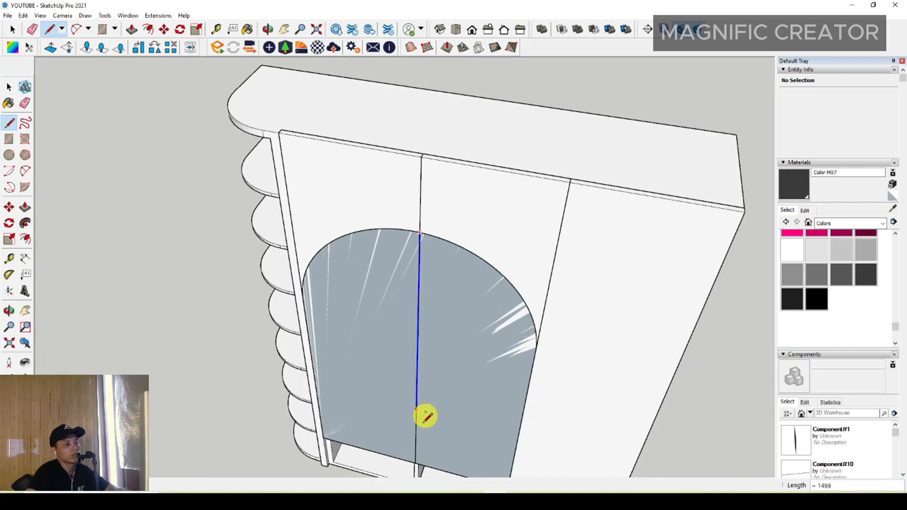
scroll(406, 406, up, 8)
key(space)
scroll(405, 203, down, 3)
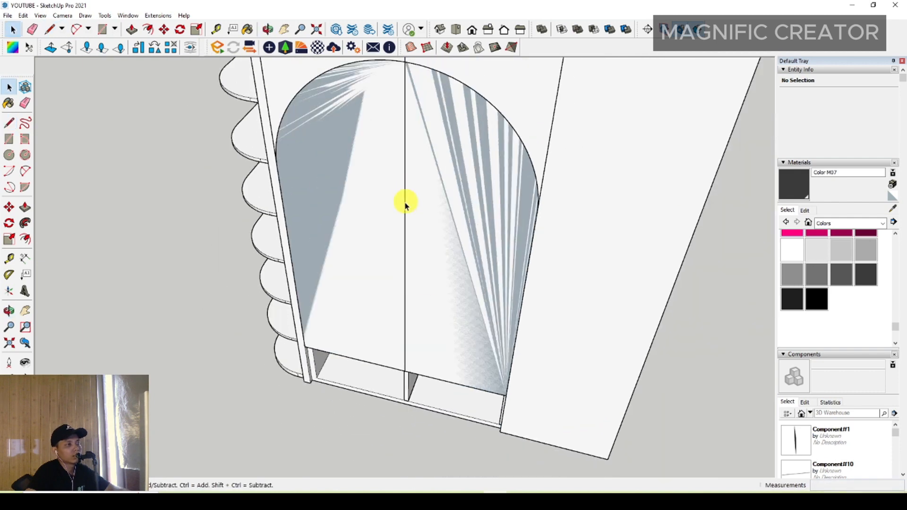
Copy the whole split arch about 1576 mm out in front of the wardrobe
scroll(432, 231, up, 2)
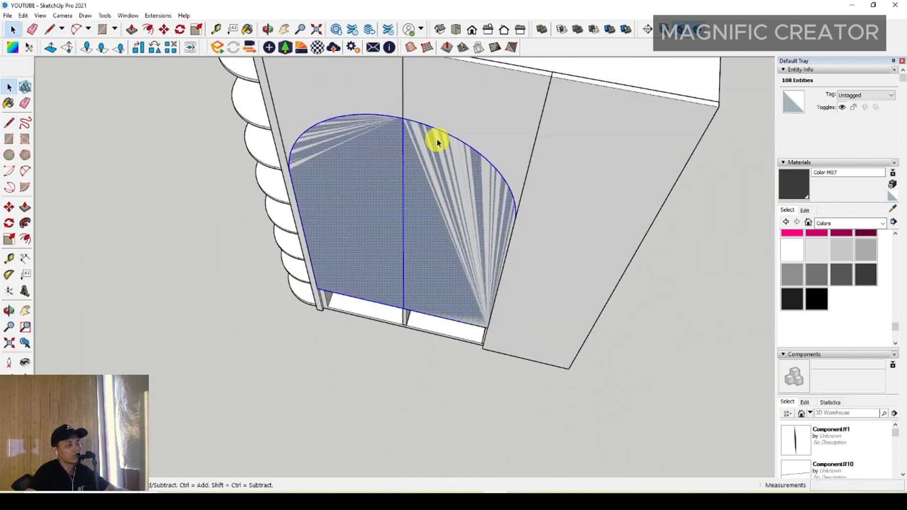
click(432, 167)
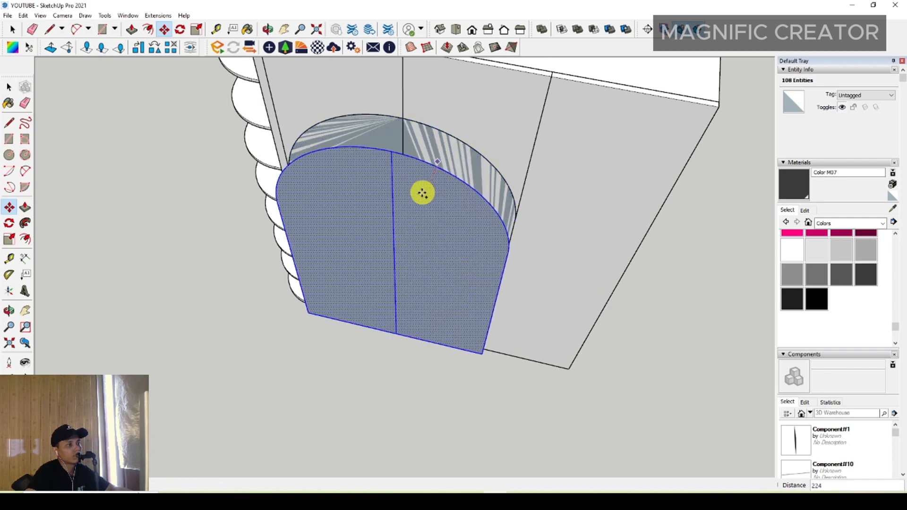
scroll(416, 216, down, 3)
scroll(372, 327, up, 2)
click(372, 327)
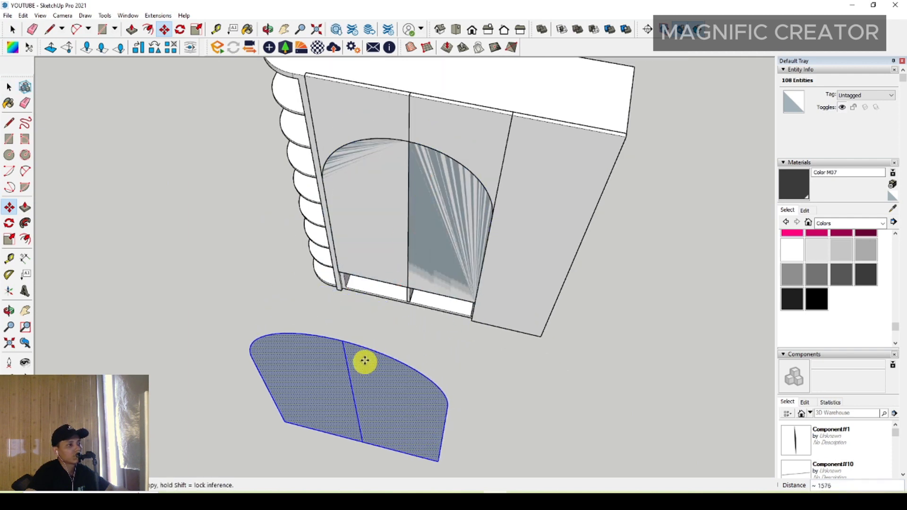
Erase the original arch's half on the middle door, including its face, arc and remaining outer edges
key(space)
scroll(440, 196, up, 2)
right_click(429, 171)
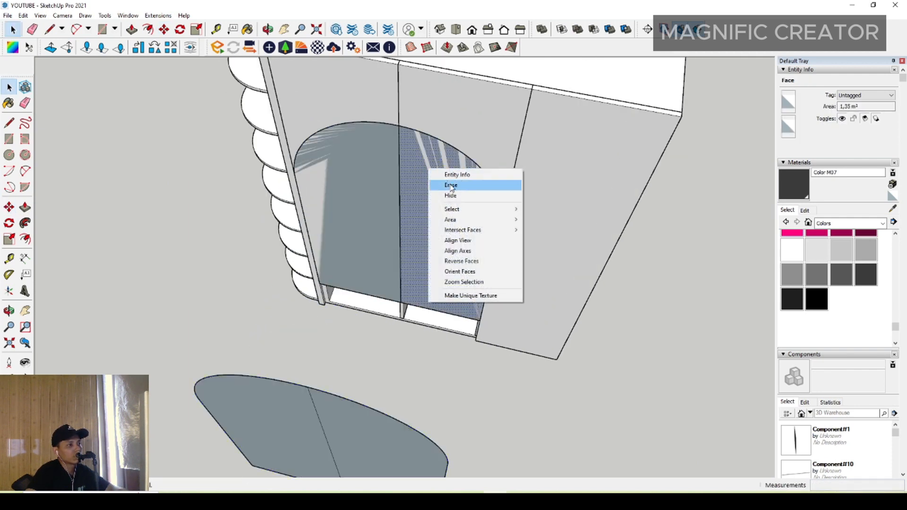
click(446, 183)
scroll(434, 272, up, 1)
click(410, 313)
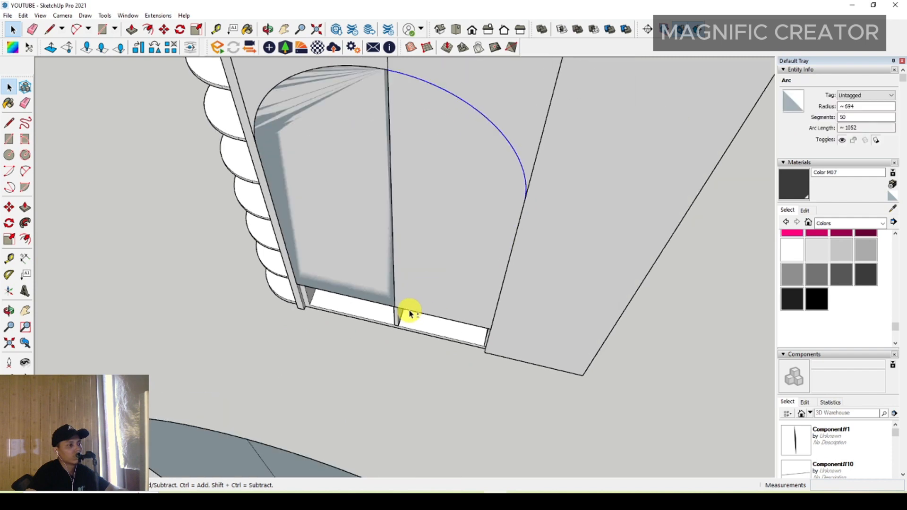
ctrl+click(519, 253)
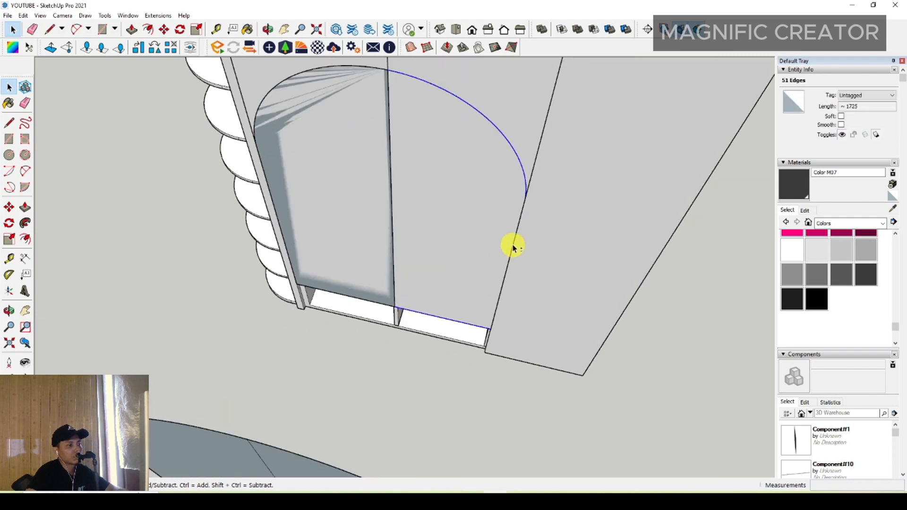
right_click(514, 247)
click(529, 262)
Erase the copied arch's half on the rounded-shelf side, including its leftover lower edge
scroll(364, 235, down, 3)
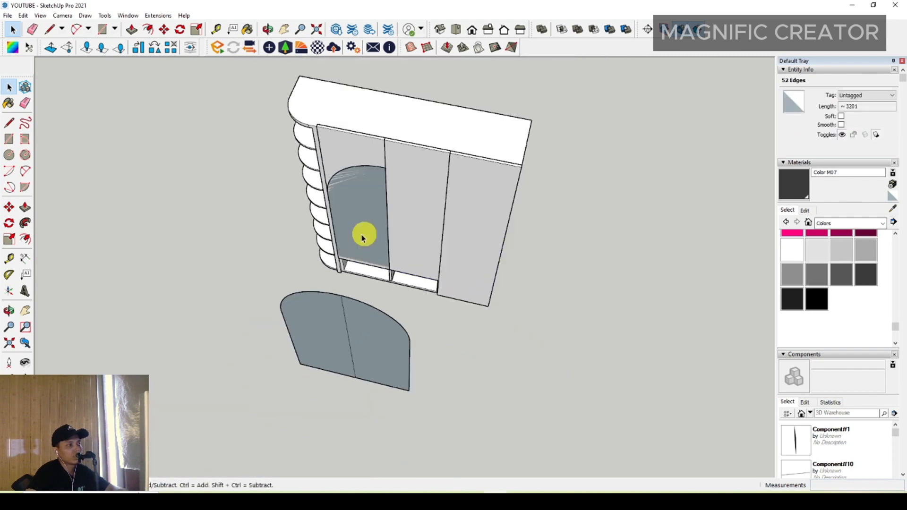
mouse_move(364, 235)
middle_down()
mouse_move(352, 335)
mouse_move(322, 385)
middle_up()
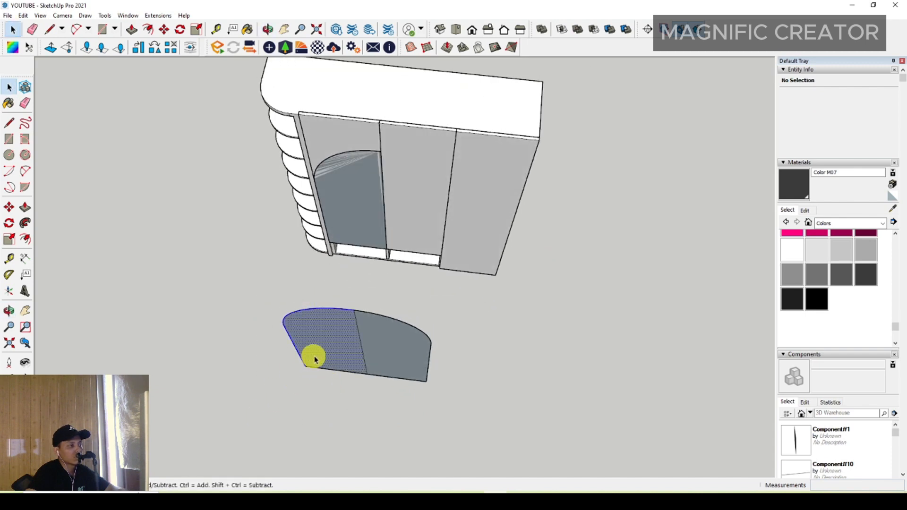
right_click(331, 327)
click(359, 173)
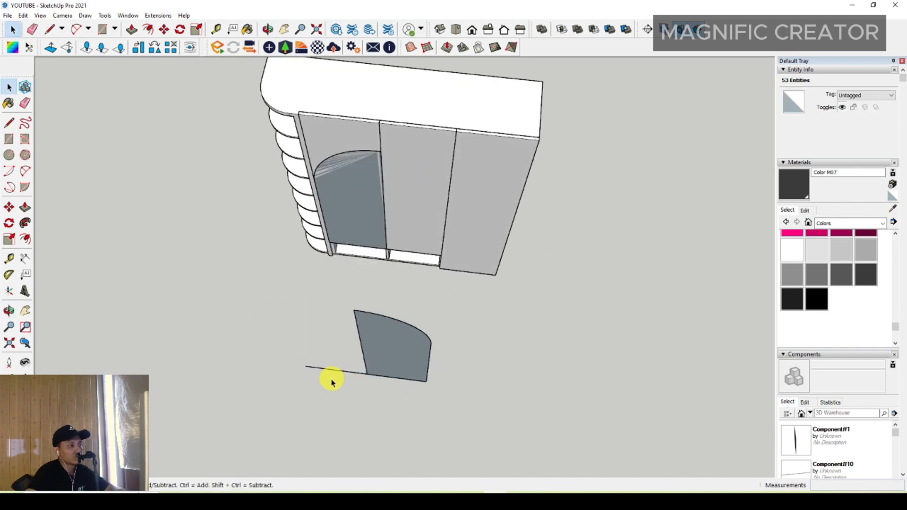
click(325, 373)
right_click(326, 370)
click(345, 384)
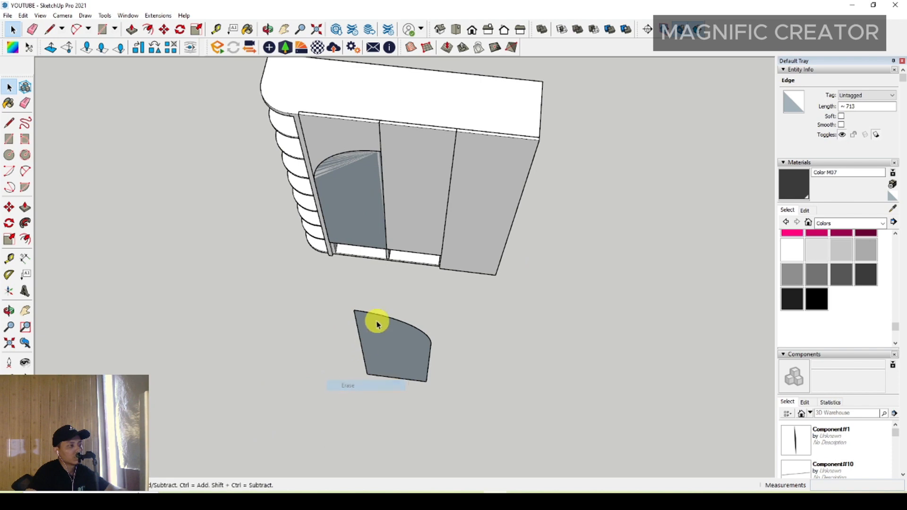
Push/Pull the arch half on the door beside the rounded shelves out about 11 mm and group it
mouse_move(377, 318)
middle_down()
mouse_move(318, 177)
mouse_move(299, 182)
mouse_move(314, 172)
mouse_move(329, 200)
mouse_move(321, 236)
middle_up()
click(24, 207)
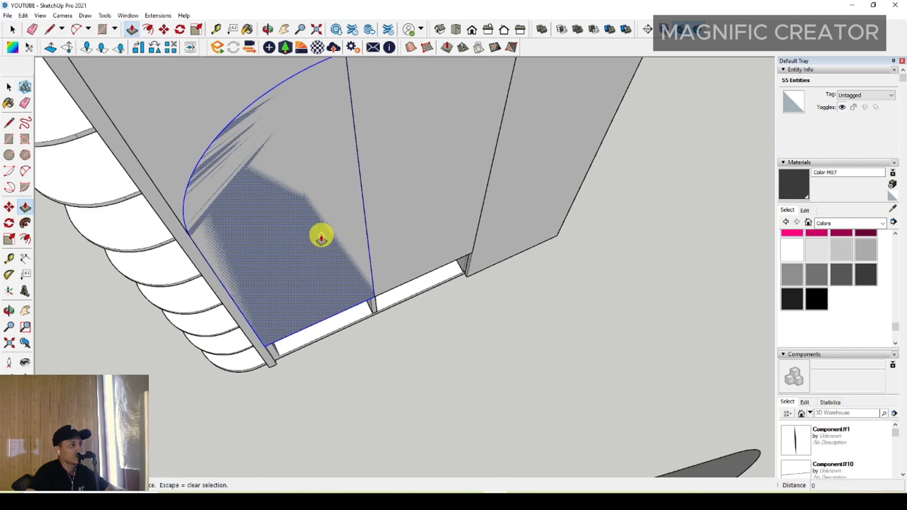
click(346, 206)
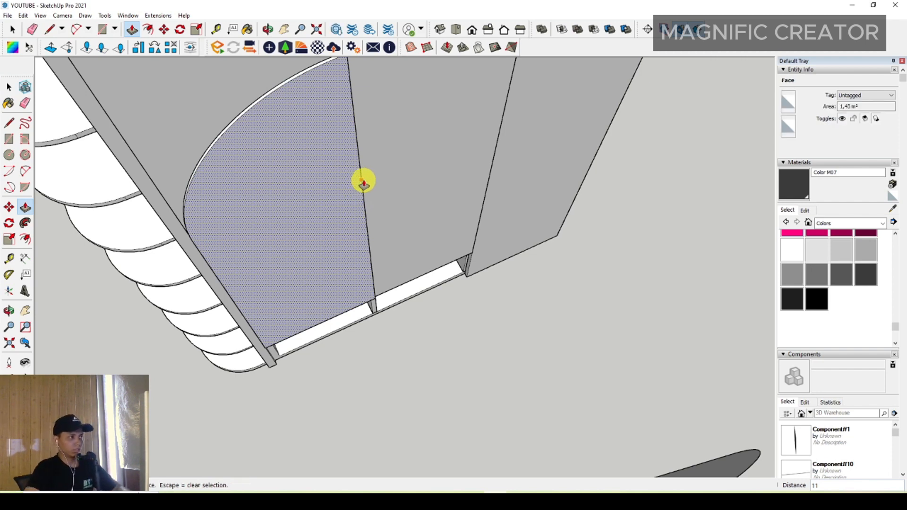
key(space)
scroll(347, 191, down, 3)
right_click(336, 165)
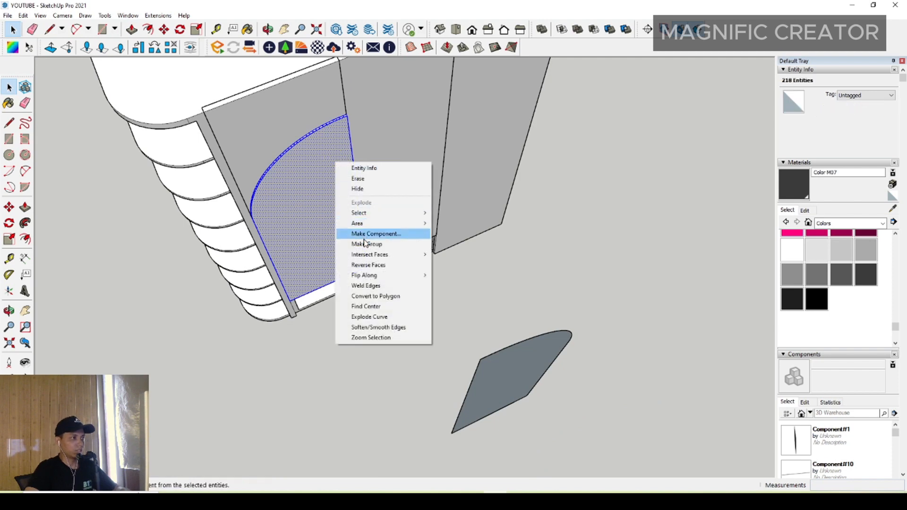
click(367, 244)
Push/Pull the detached arch half into a thin panel and make it a group
key(p)
click(502, 387)
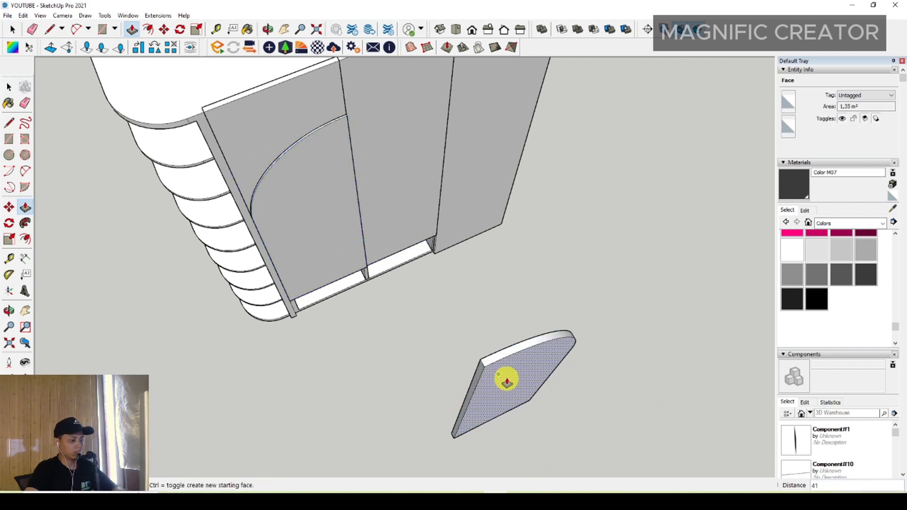
click(507, 382)
key(space)
right_click(503, 378)
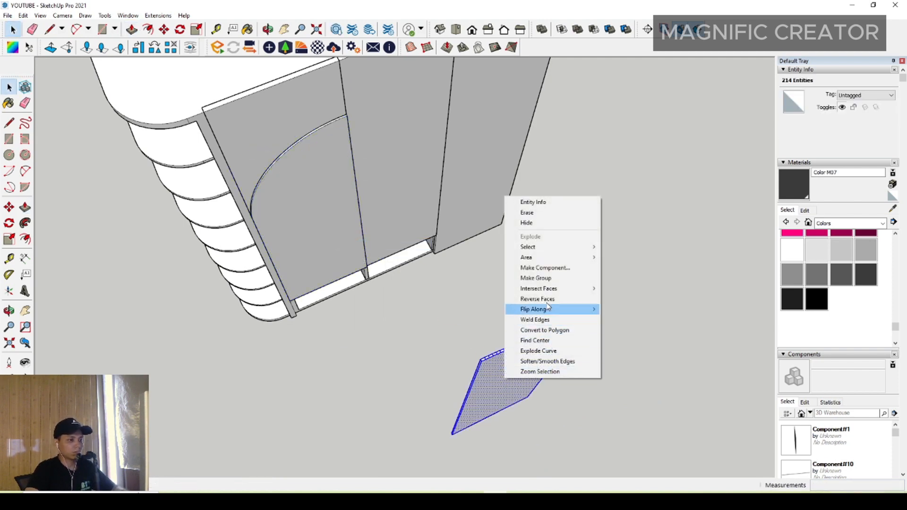
click(544, 279)
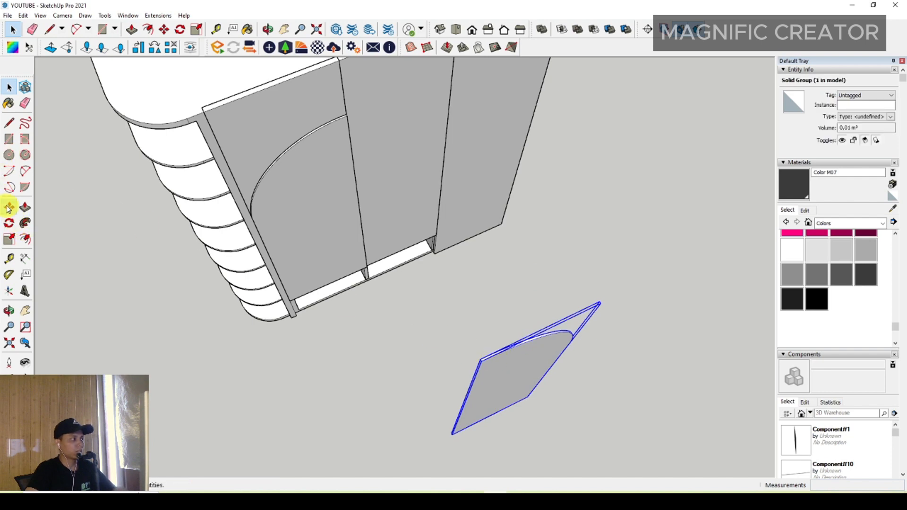
Move the detached arch panel by its upper corner onto the middle door to complete the arch
click(9, 208)
scroll(506, 372, up, 3)
click(459, 348)
scroll(432, 315, down, 2)
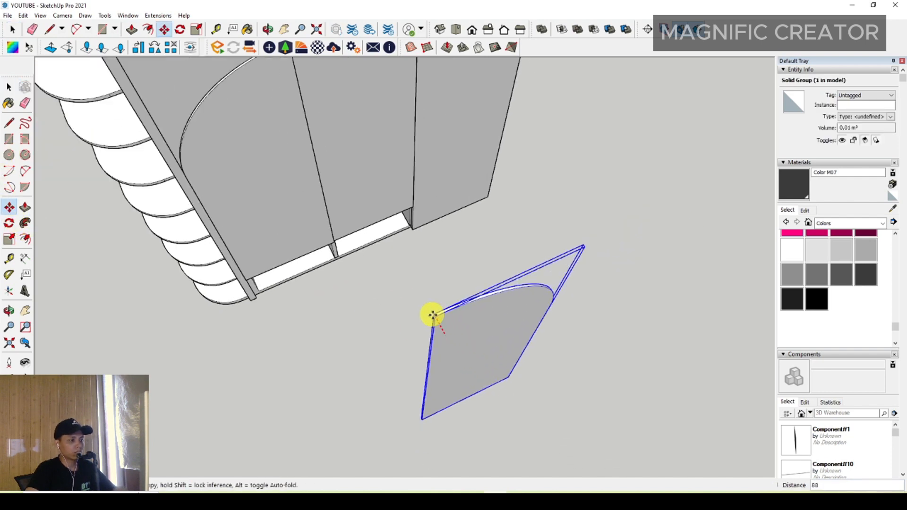
middle_drag(432, 316, 382, 284)
middle_drag(331, 223, 385, 196)
scroll(346, 333, up, 3)
middle_drag(347, 328, 374, 278)
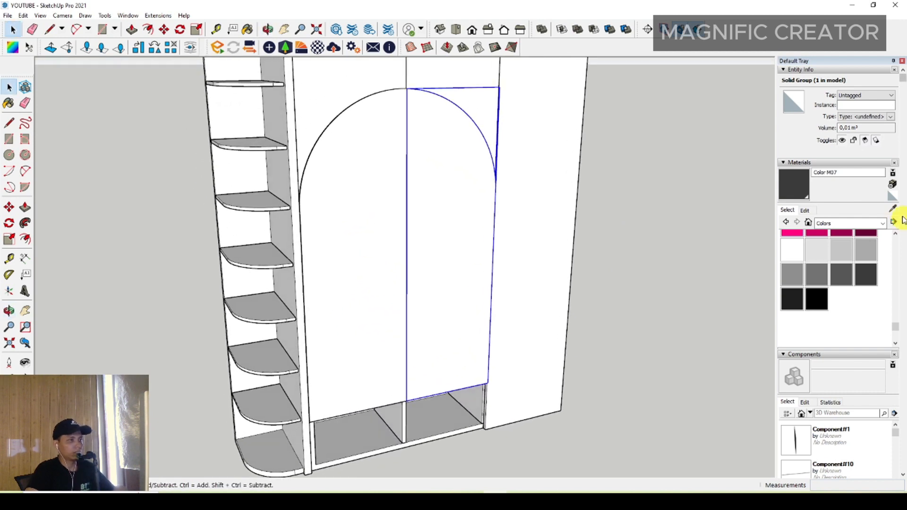
Paint both arched panels with Formica Laminate Light from the Synthetic Surfaces materials
click(882, 224)
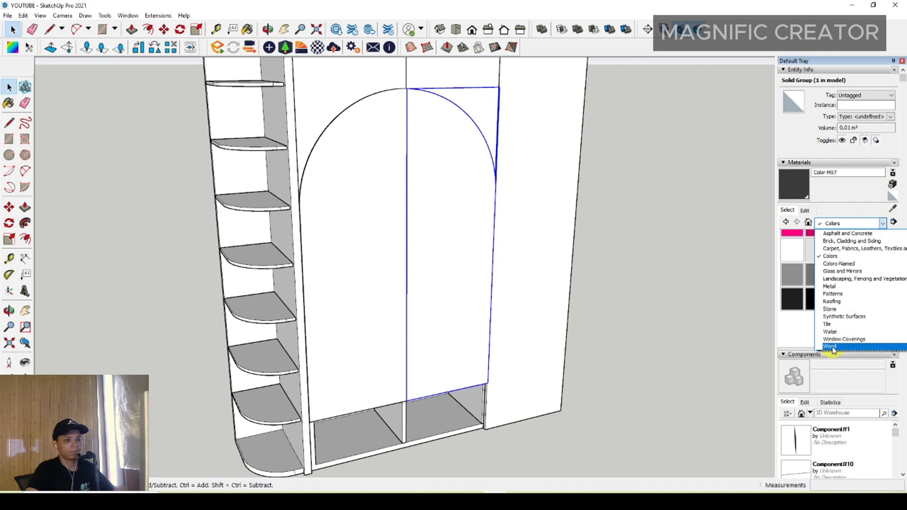
click(834, 317)
click(797, 269)
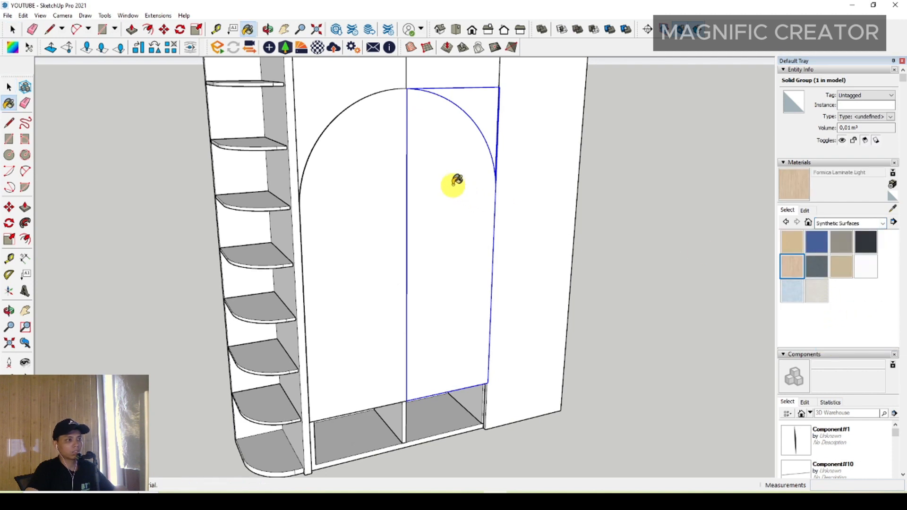
click(432, 192)
scroll(426, 208, down, 4)
scroll(395, 227, up, 2)
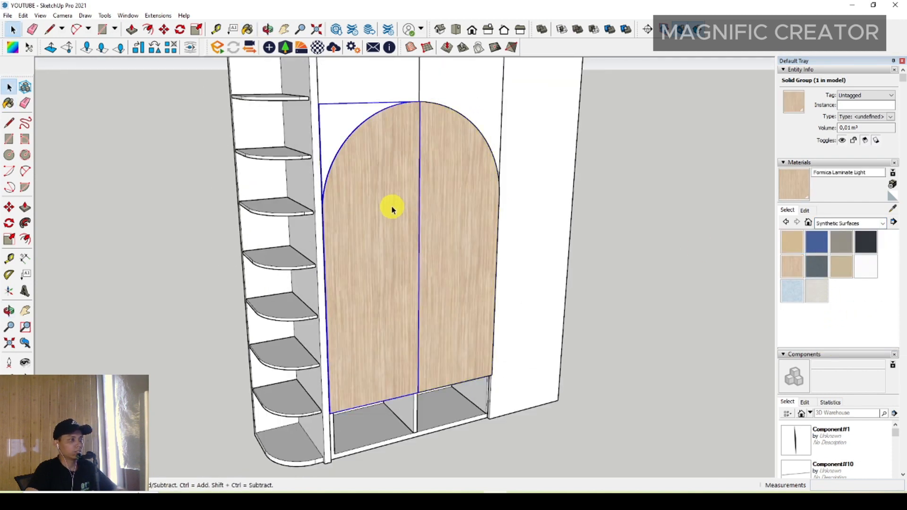
Offset the front face of the arched panel beside the shelves inward about 15 mm to form a narrow border
double_click(392, 206)
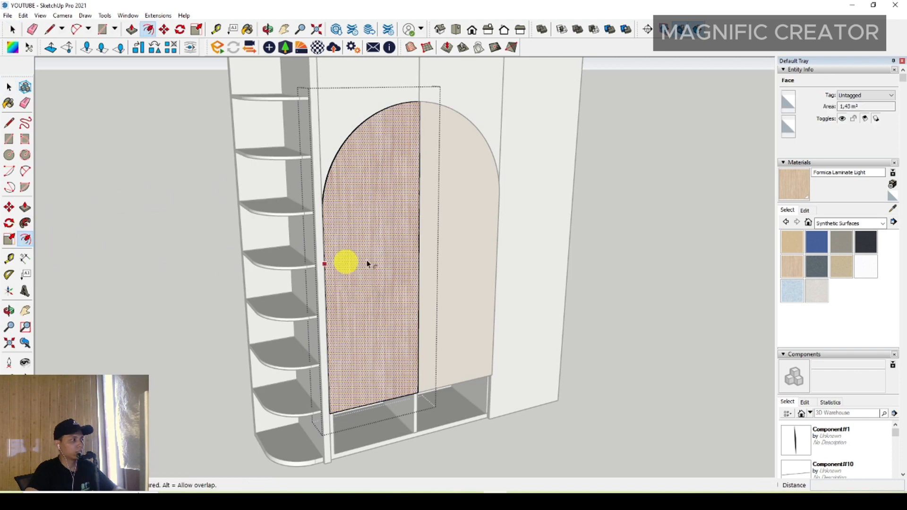
scroll(318, 241, up, 3)
click(320, 237)
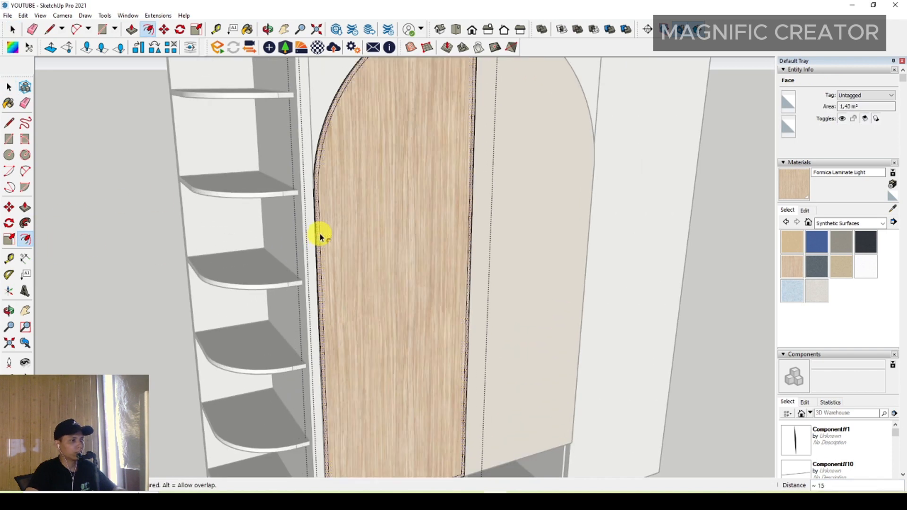
key(space)
click(510, 232)
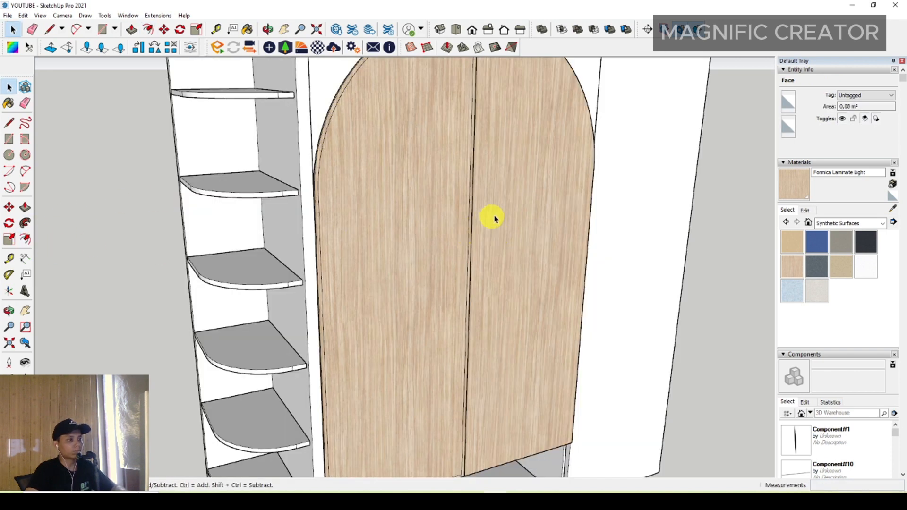
Offset the front face of the middle door's arched panel inward to form a narrow border
triple_click(490, 214)
click(481, 204)
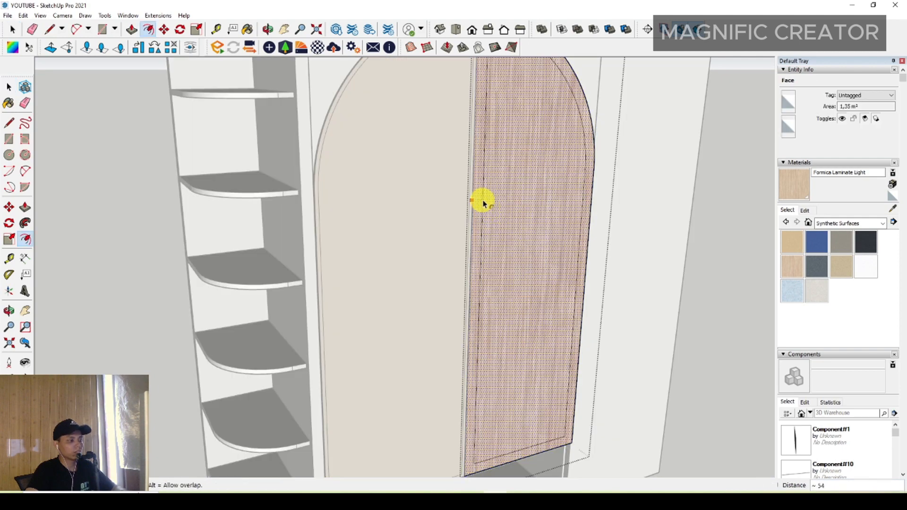
click(483, 204)
key(space)
Push/Pull the narrow border on the middle door's arched panel out 10 mm
scroll(319, 188, up, 6)
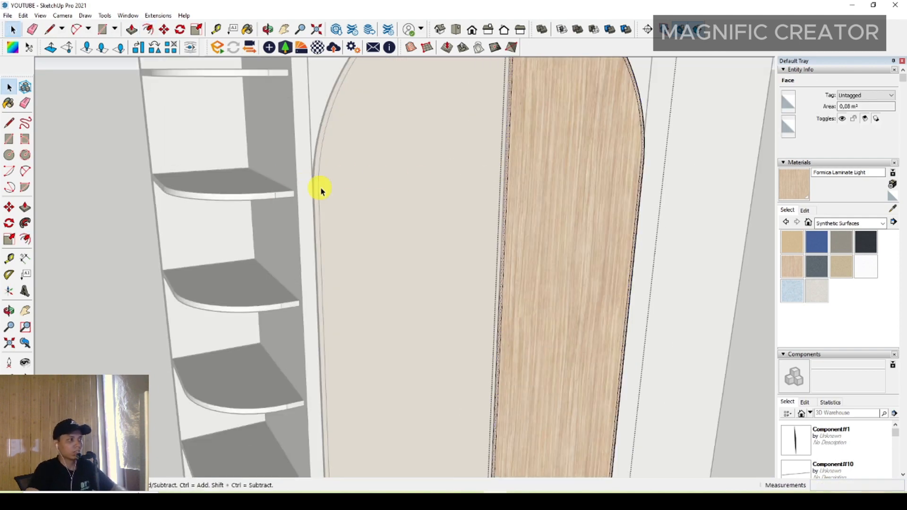
click(510, 251)
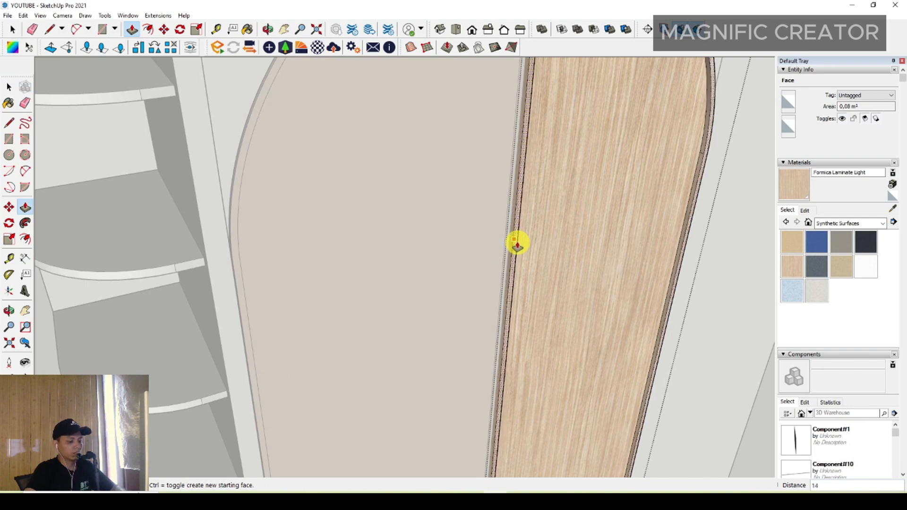
key(Return)
key(space)
click(484, 257)
click(462, 263)
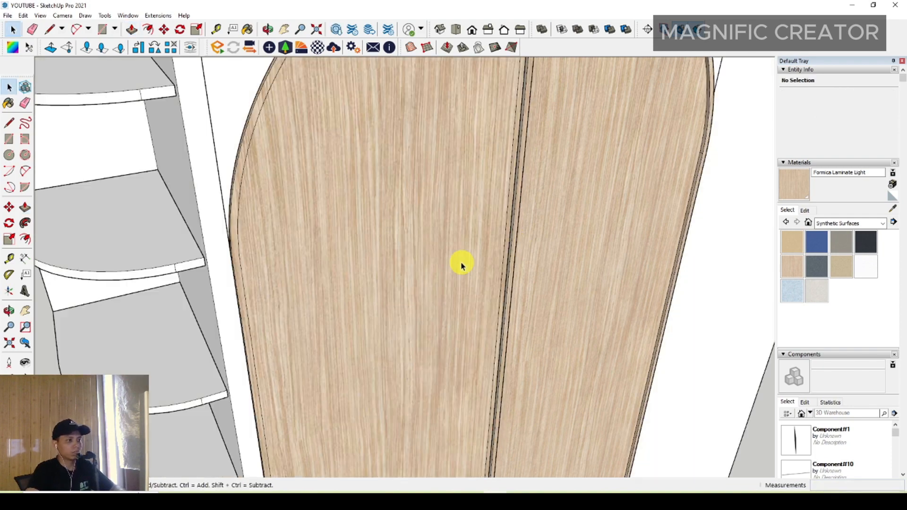
Push/Pull the narrow border of the arched panel beside the shelves out 10 mm to match the middle door
double_click(462, 262)
scroll(501, 257, up, 5)
click(557, 250)
key(p)
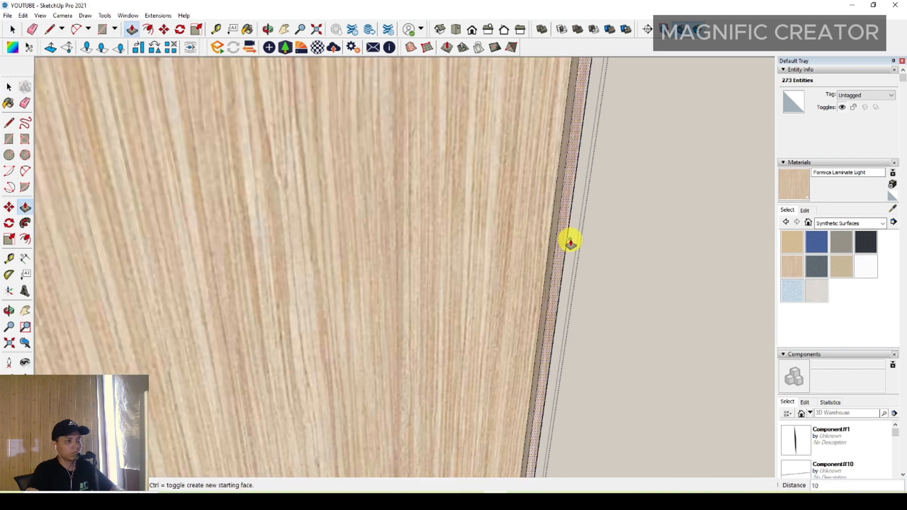
double_click(569, 241)
key(space)
Paint the divider and base below the arched doors and the carcass boards with Formica Laminate Light
scroll(461, 279, down, 10)
middle_drag(641, 298, 473, 216)
middle_drag(488, 257, 487, 280)
click(794, 184)
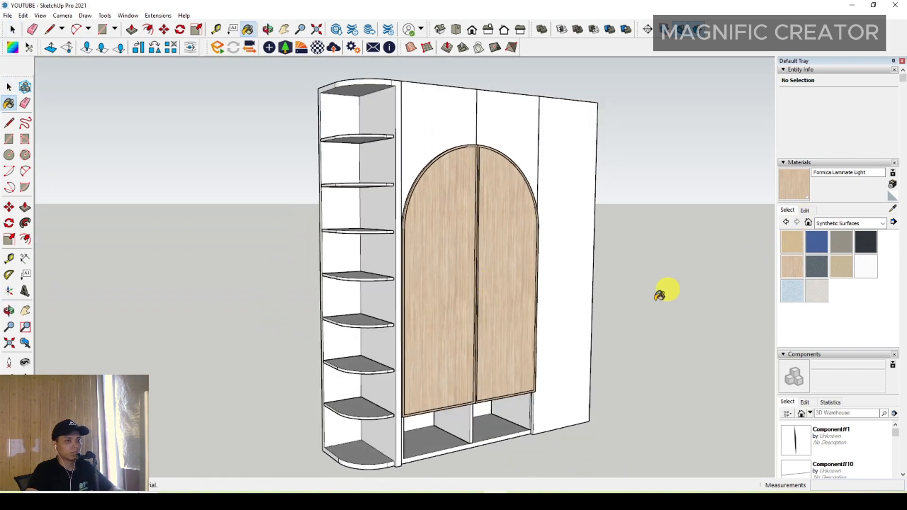
scroll(452, 370, up, 5)
click(446, 360)
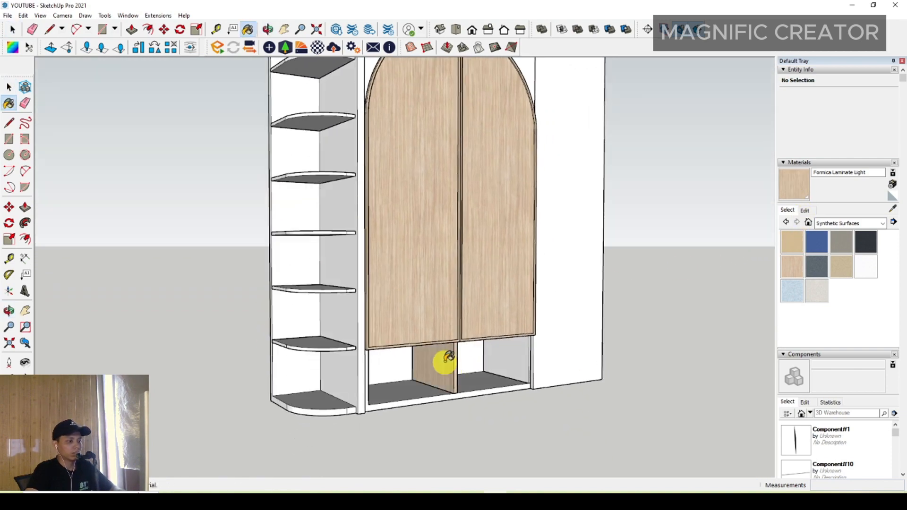
click(401, 393)
mouse_move(385, 399)
middle_down()
mouse_move(440, 354)
mouse_move(393, 414)
mouse_move(355, 395)
middle_up()
Build a slim upright handle block on the middle door beside the seam between the arched panels and group it
key(space)
scroll(463, 325, up, 6)
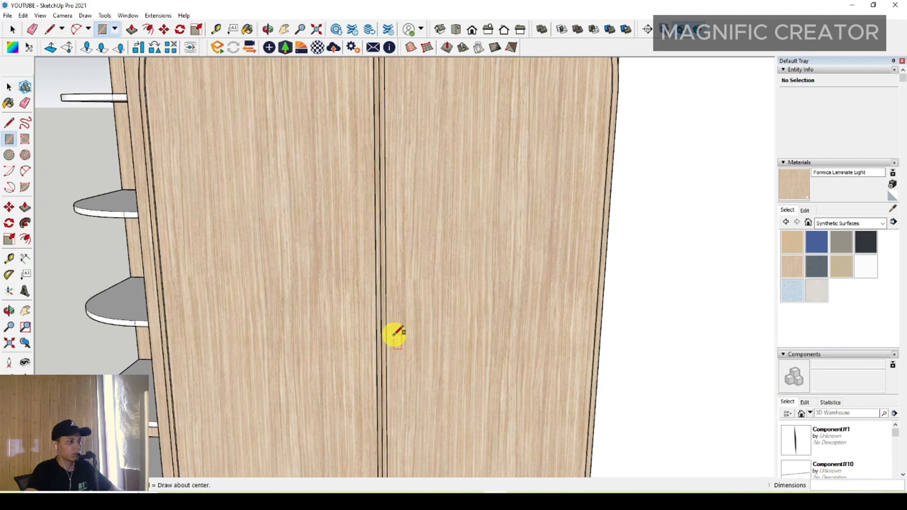
key(space)
scroll(398, 366, up, 2)
key(p)
click(399, 347)
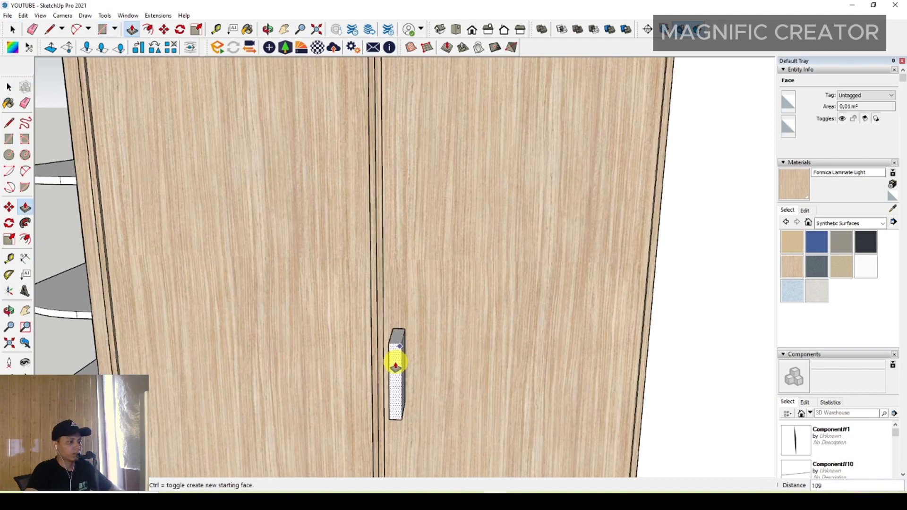
click(395, 359)
key(space)
right_click(398, 365)
click(427, 286)
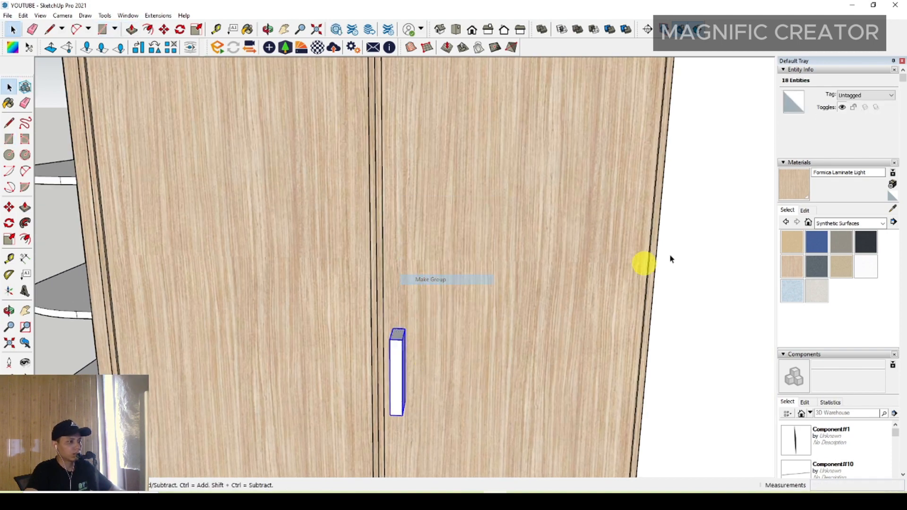
Offset the handle block's side face inward and Push/Pull the inner face about 31 mm through to open the grip
scroll(409, 382, up, 2)
middle_drag(406, 385, 312, 384)
triple_click(310, 382)
click(307, 381)
key(f)
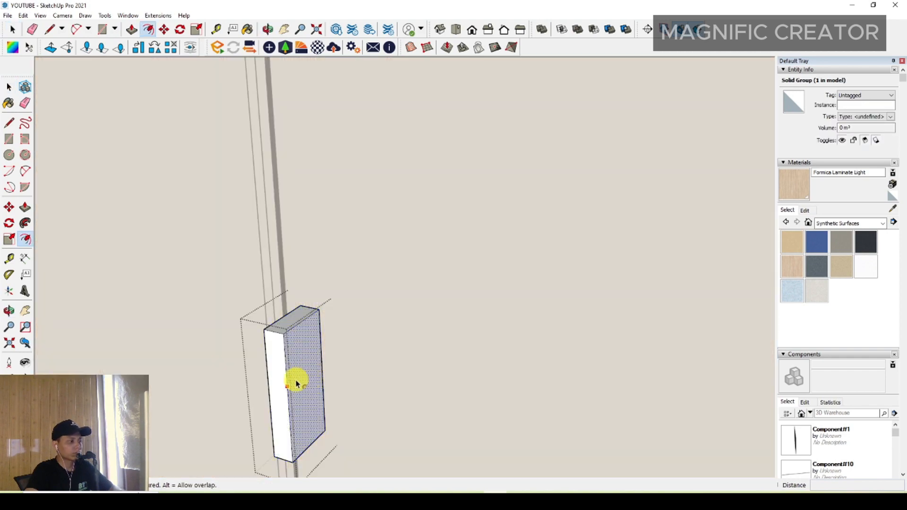
click(296, 385)
key(p)
click(304, 375)
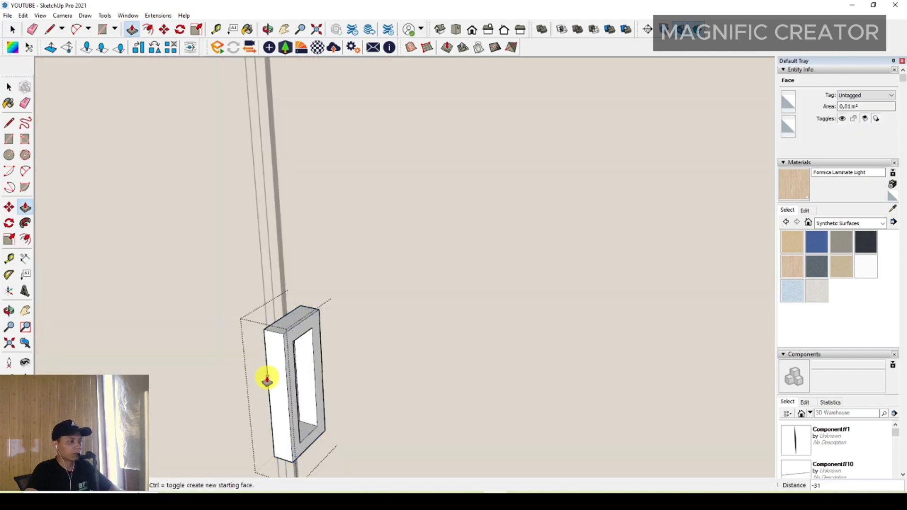
click(266, 380)
key(space)
Paint the hollowed door handle with Formica Laminate Light
scroll(320, 359, down, 1)
click(329, 347)
click(303, 332)
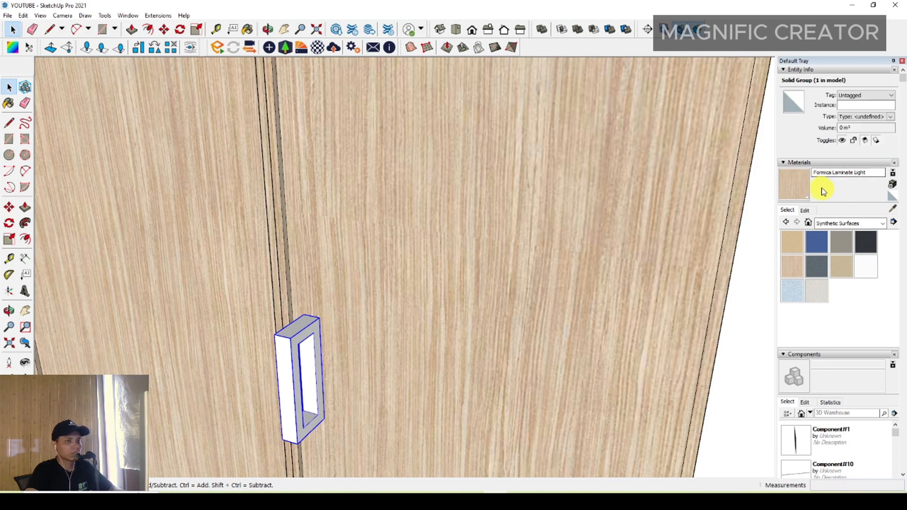
click(312, 325)
Copy the handle about 116 mm sideways onto the arched door beside the rounded shelves
scroll(336, 348, down, 8)
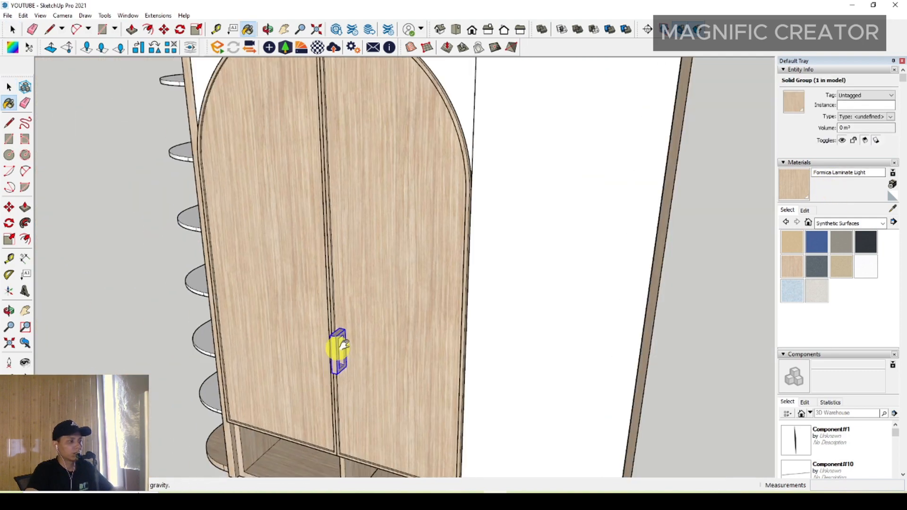
key(m)
key(ctrl)
click(402, 342)
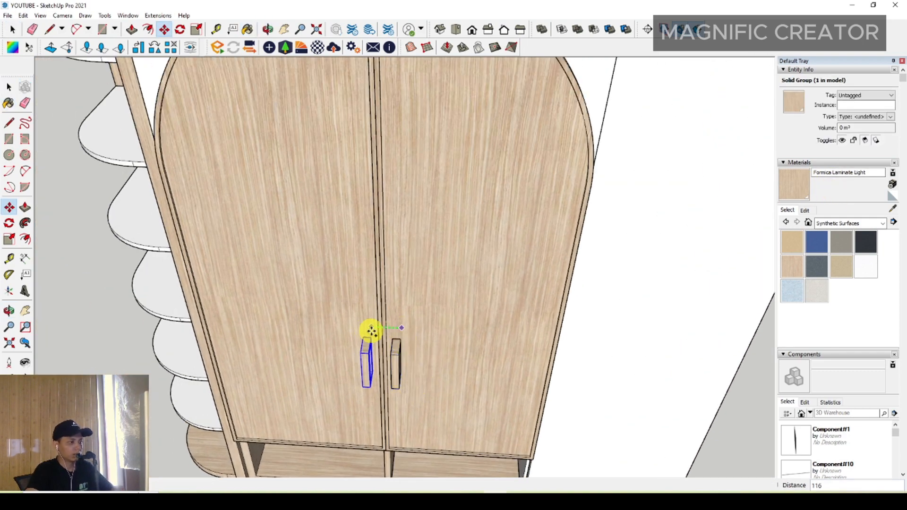
click(374, 336)
Copy the middle door's handle onto the plain full-height door, near its edge beside the arch
key(space)
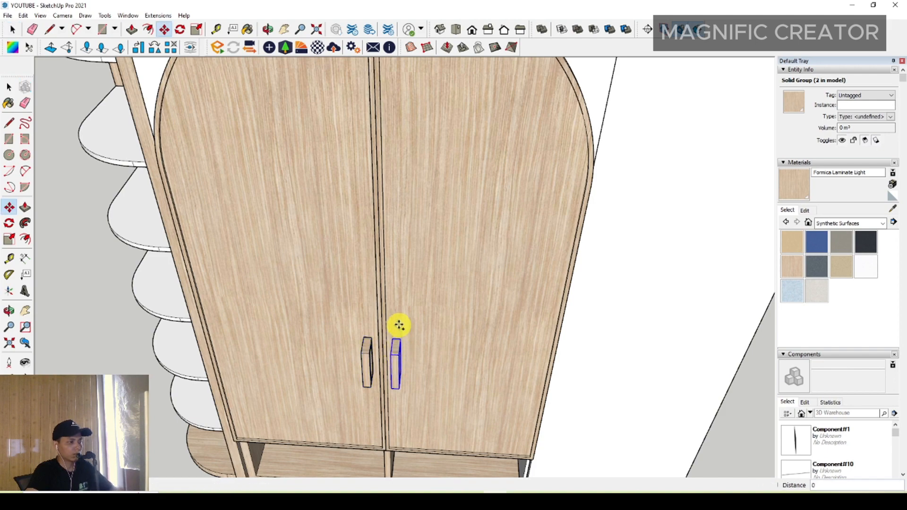
click(576, 333)
key(space)
scroll(399, 348, down, 6)
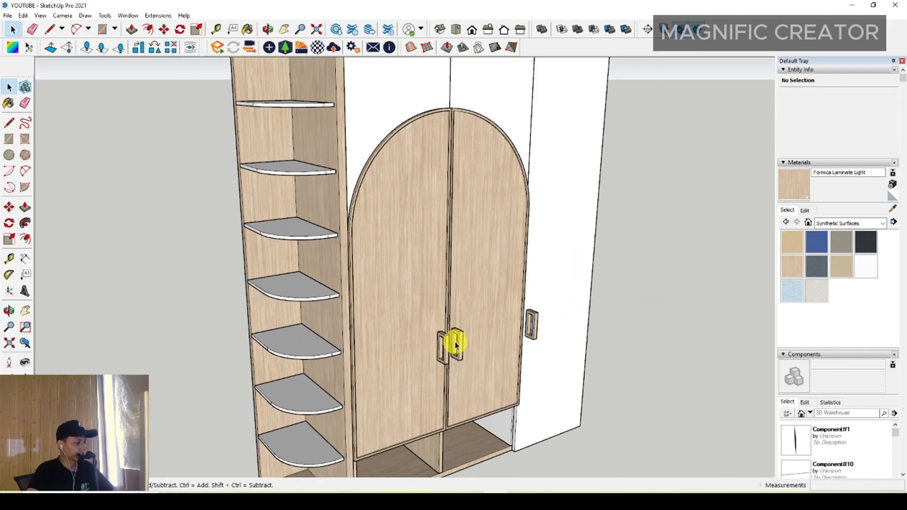
Paint the remaining white rounded side shelves with Formica Laminate Light
scroll(455, 345, down, 5)
middle_drag(472, 305, 437, 307)
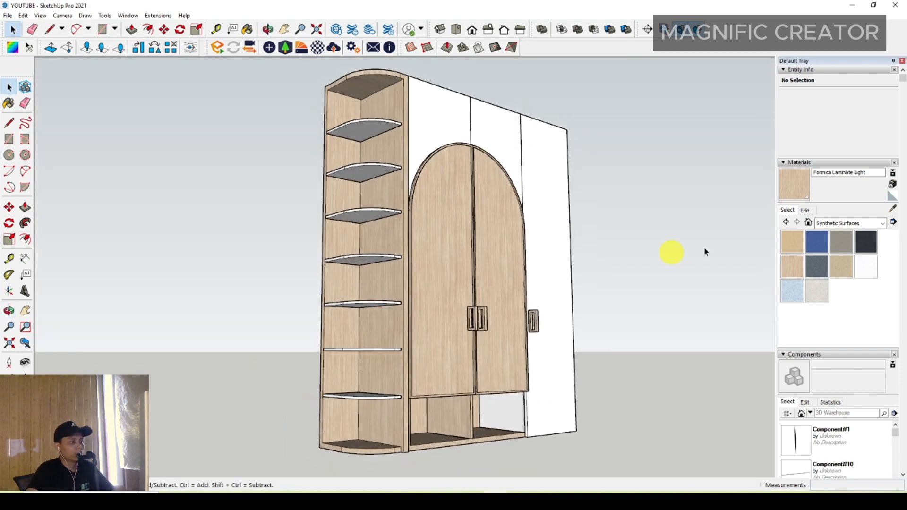
click(787, 184)
middle_drag(350, 360, 400, 415)
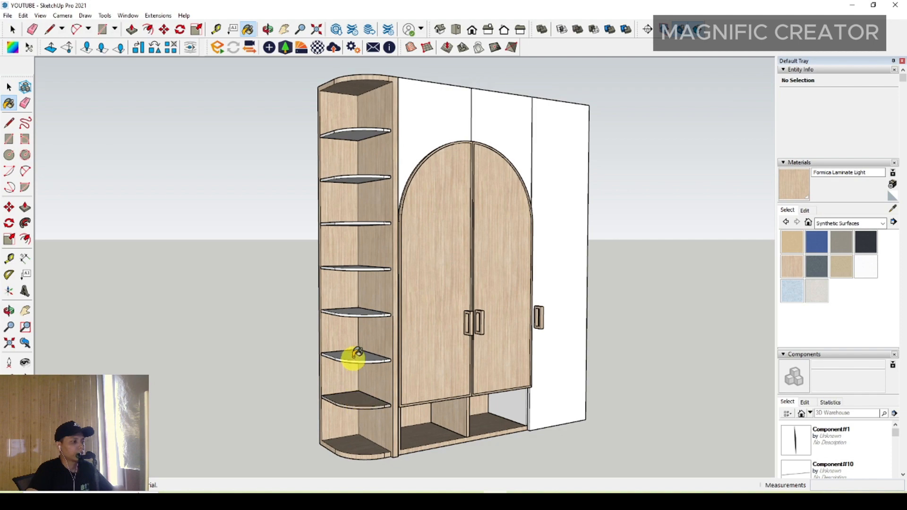
middle_drag(372, 263, 350, 302)
scroll(343, 266, up, 2)
click(353, 232)
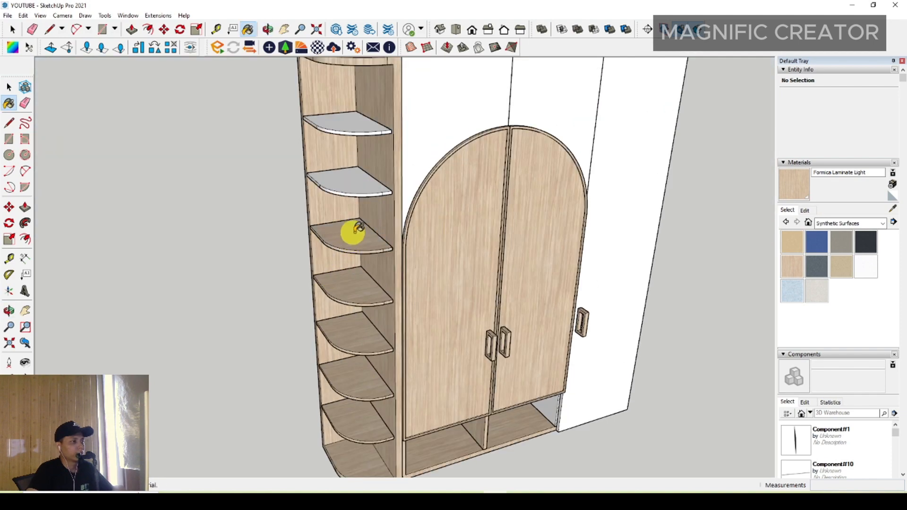
scroll(432, 257, down, 5)
middle_drag(431, 257, 441, 306)
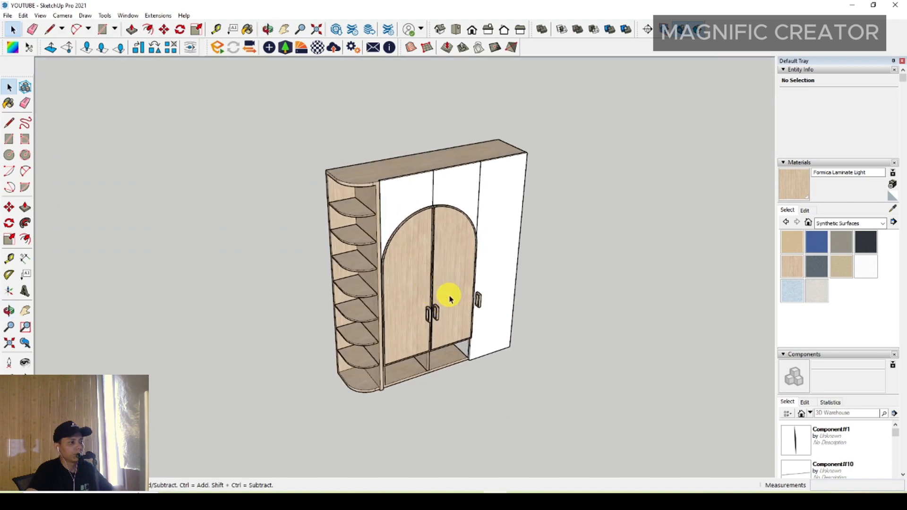
Select the whole wardrobe and place a copy about 3300 mm away along its length
middle_drag(486, 349, 342, 286)
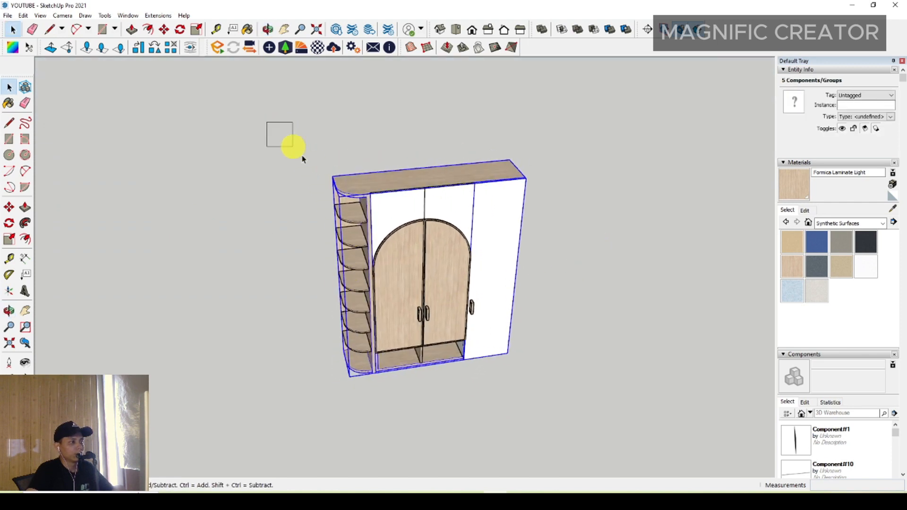
drag(302, 159, 657, 477)
middle_drag(496, 299, 379, 317)
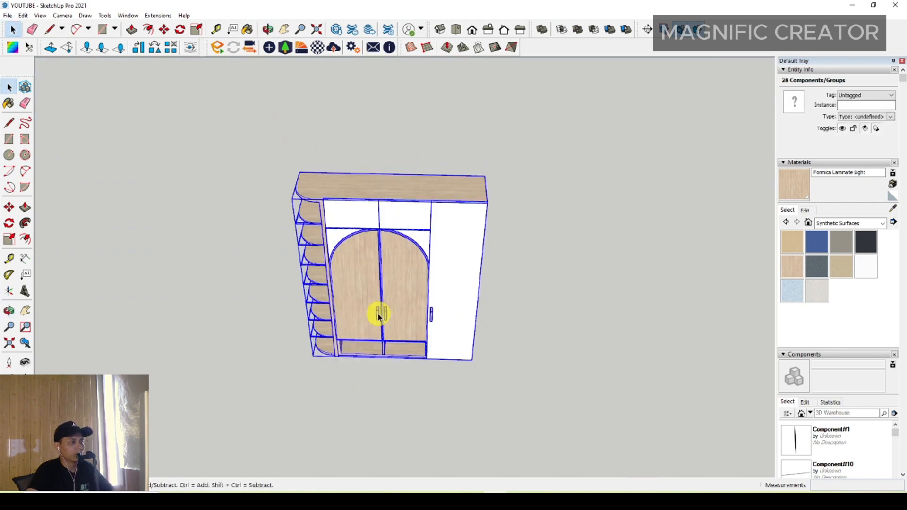
key(m)
click(400, 217)
key(ctrl)
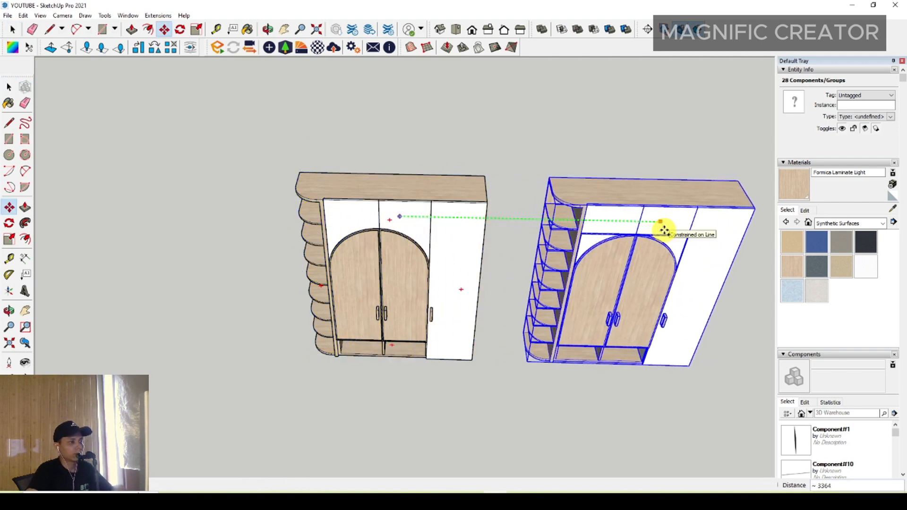
click(656, 234)
key(space)
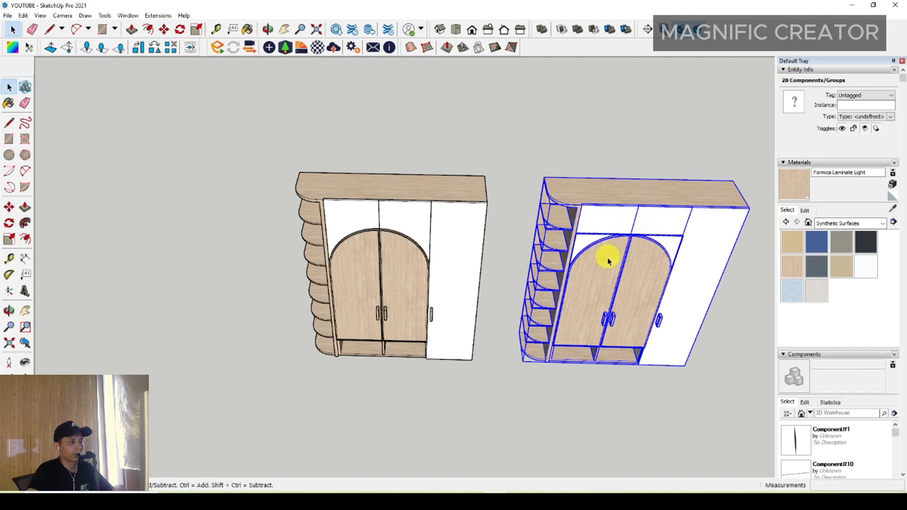
Group the copied wardrobe's door beside the shelves together with its arched panel and handle
scroll(357, 279, up, 6)
scroll(441, 322, up, 2)
click(450, 312)
shift+click(450, 218)
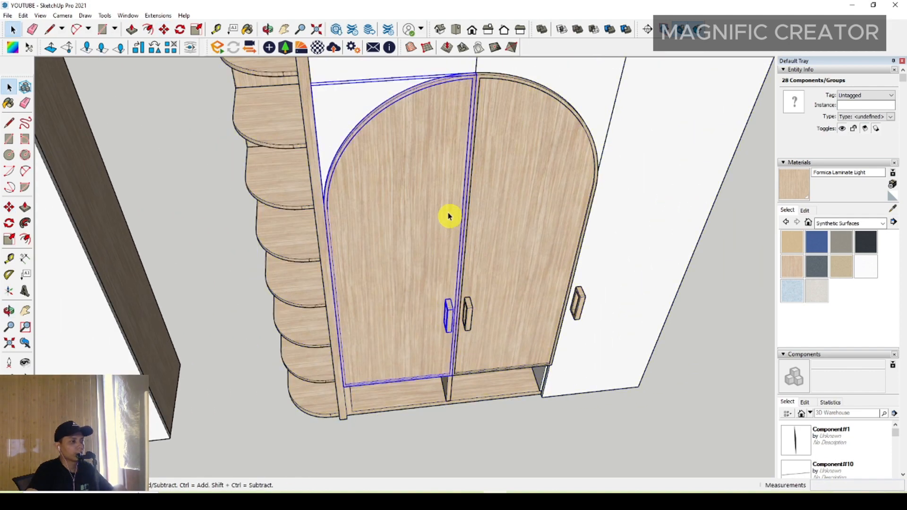
shift+middle_drag(430, 69, 398, 231)
right_click(386, 187)
click(412, 281)
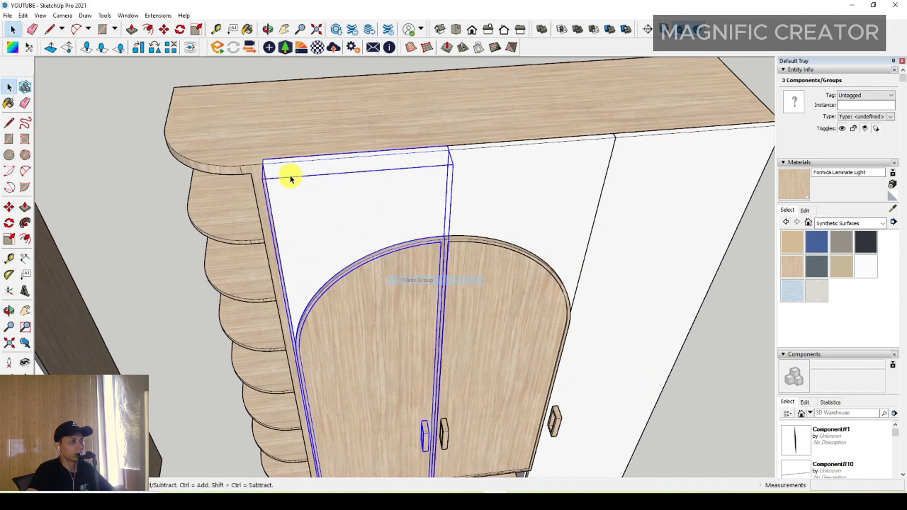
Rotate the grouped door open about 26 degrees around its corner beside the rounded shelves
middle_drag(289, 178, 374, 304)
scroll(345, 341, up, 2)
click(9, 223)
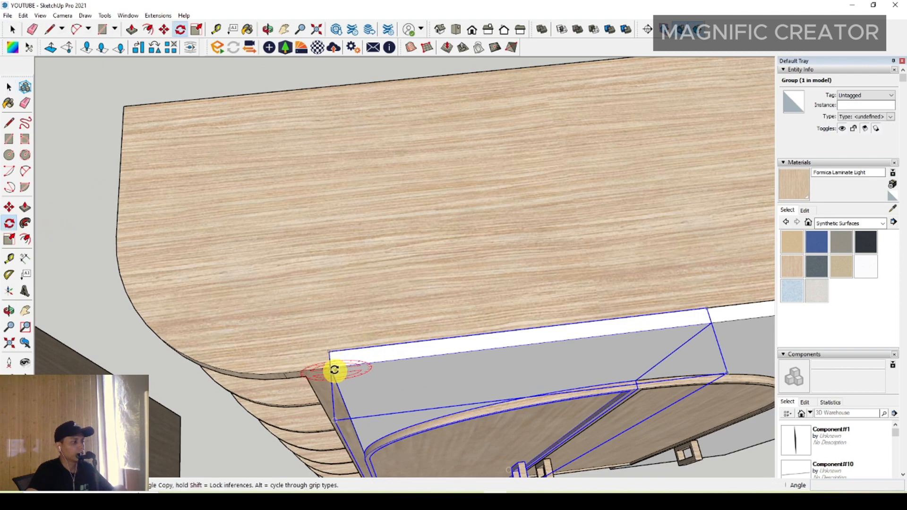
click(362, 365)
scroll(378, 402, down, 1)
middle_drag(378, 407, 376, 233)
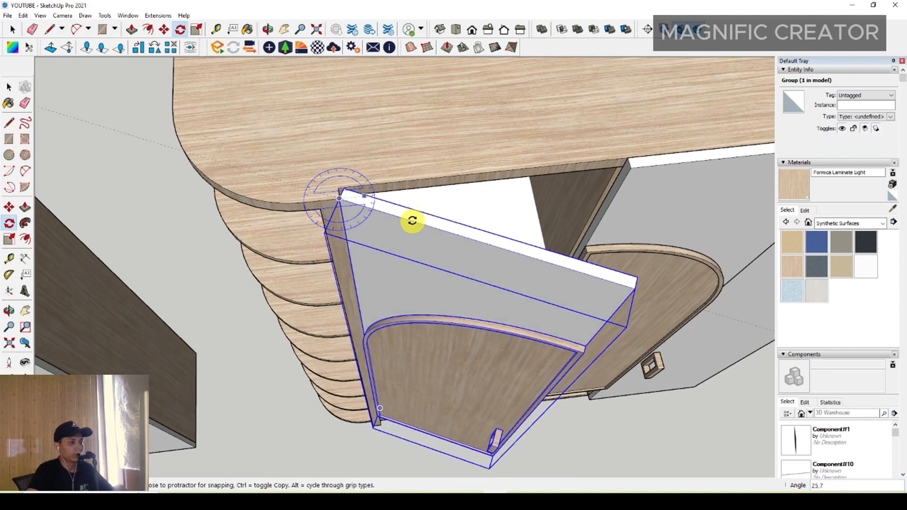
click(414, 217)
key(space)
Group the copied wardrobe's middle door together with its arched panel and handle
scroll(423, 218, down, 1)
shift+middle_drag(465, 222, 351, 214)
click(378, 201)
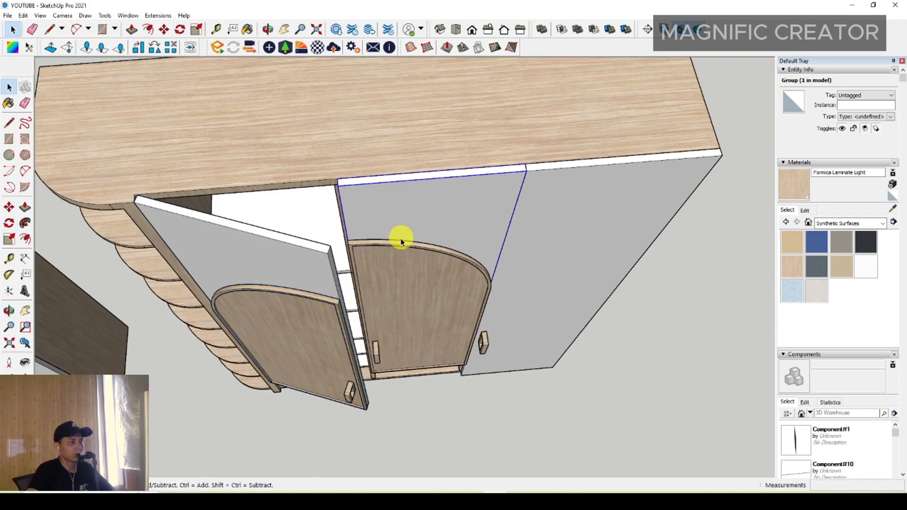
shift+click(377, 245)
scroll(377, 341, up, 3)
shift+click(379, 355)
scroll(423, 303, down, 2)
middle_drag(424, 289, 396, 303)
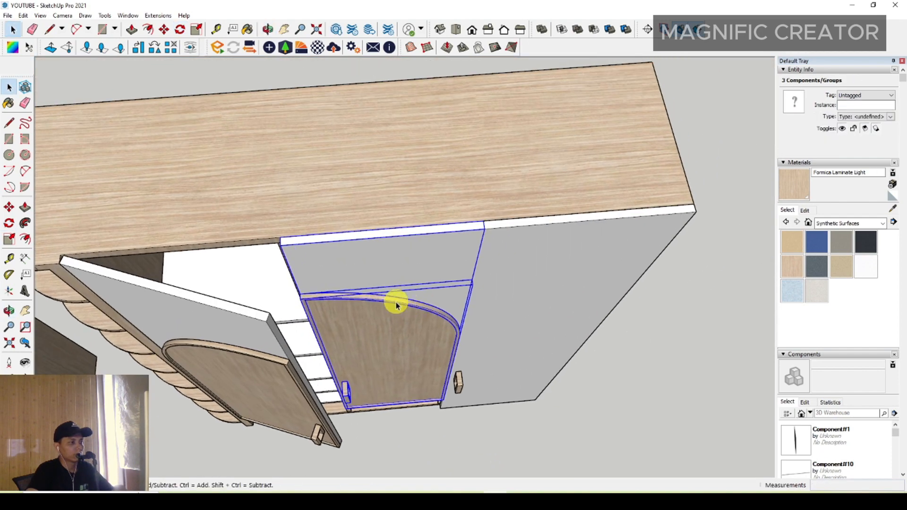
right_click(396, 303)
click(435, 199)
middle_drag(435, 199, 107, 225)
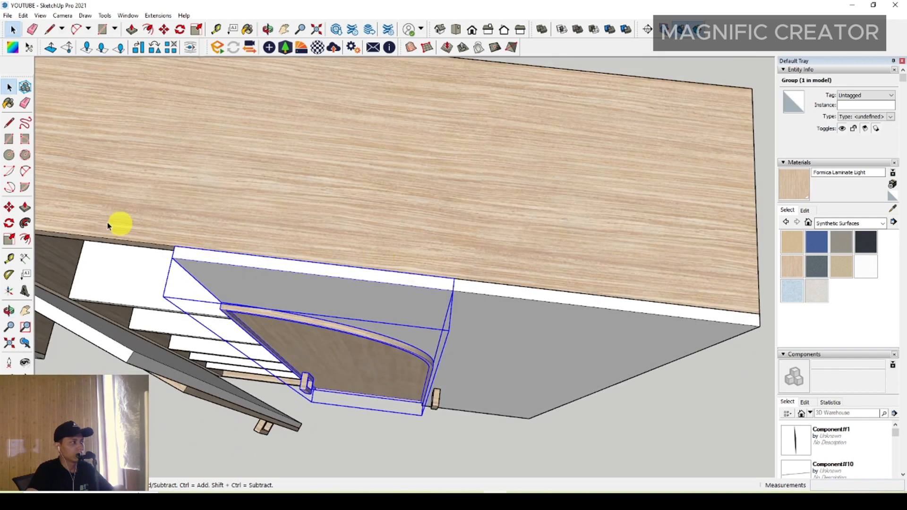
Rotate the copied wardrobe's grouped middle door open around its upper corner beside the plain end door
click(9, 224)
scroll(475, 297, up, 2)
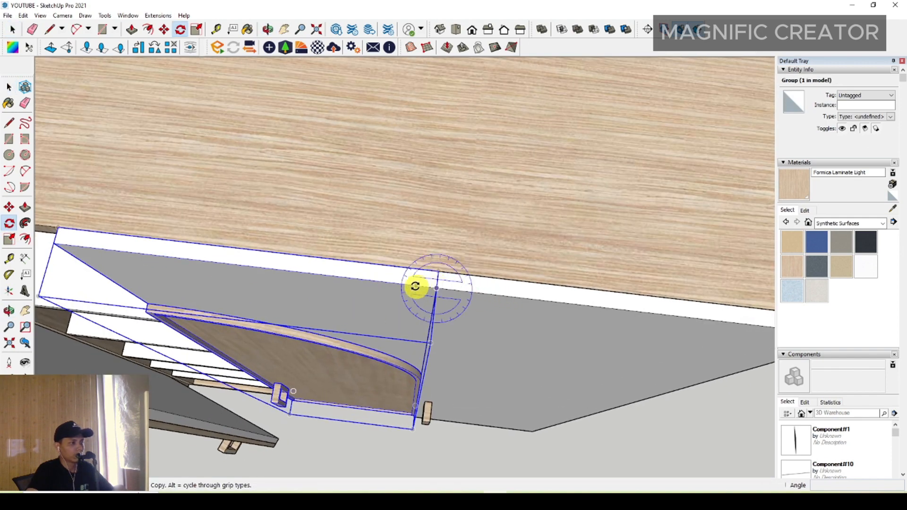
click(437, 288)
click(405, 293)
click(411, 332)
key(space)
scroll(410, 278, down, 5)
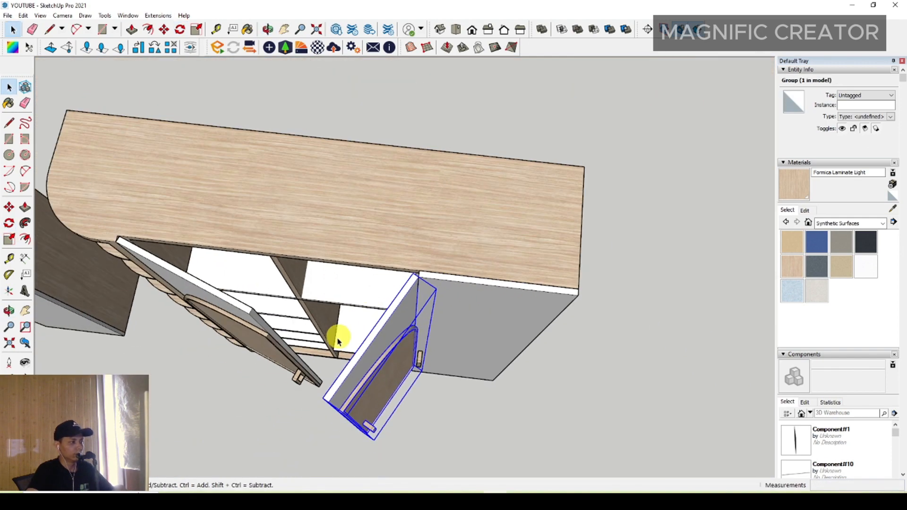
Group the copied wardrobe's plain end door together with its handle
middle_drag(337, 340, 441, 249)
scroll(409, 377, up, 5)
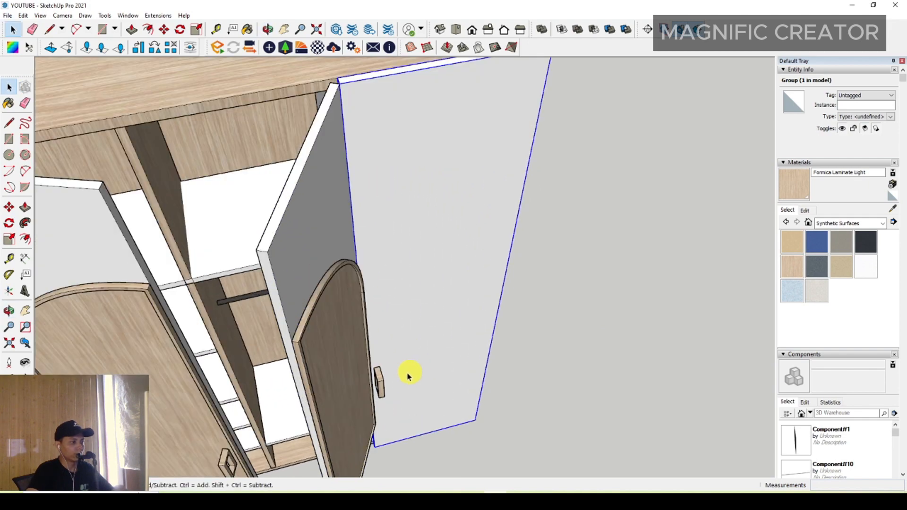
shift+click(380, 382)
right_click(382, 381)
click(418, 276)
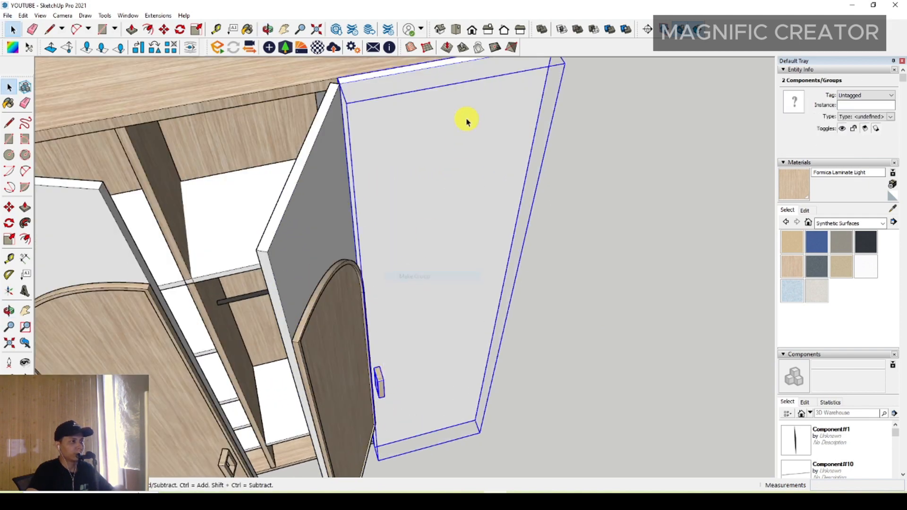
Rotate the grouped plain end door wide open, well past a right angle, around its corner at the wardrobe's outer side
middle_drag(466, 122, 356, 304)
click(10, 223)
scroll(428, 348, up, 2)
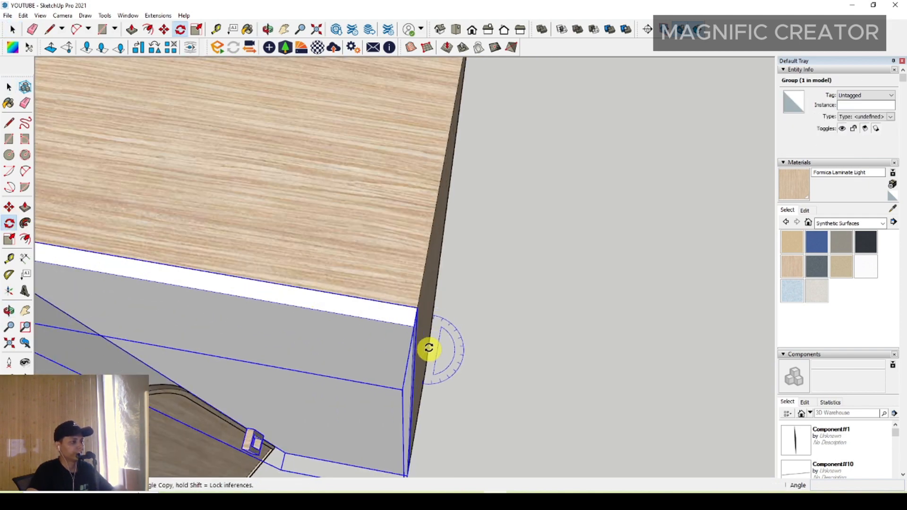
click(391, 307)
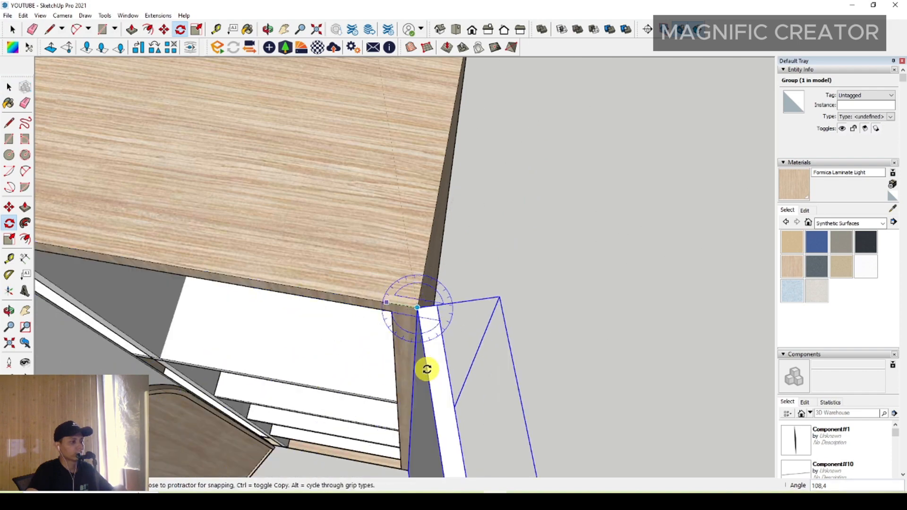
click(461, 359)
key(space)
scroll(449, 302, down, 10)
middle_drag(334, 344, 395, 269)
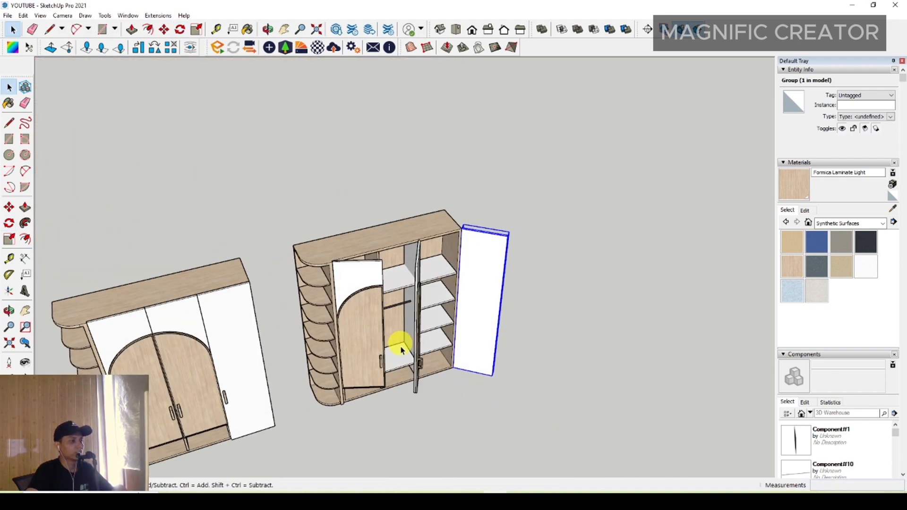